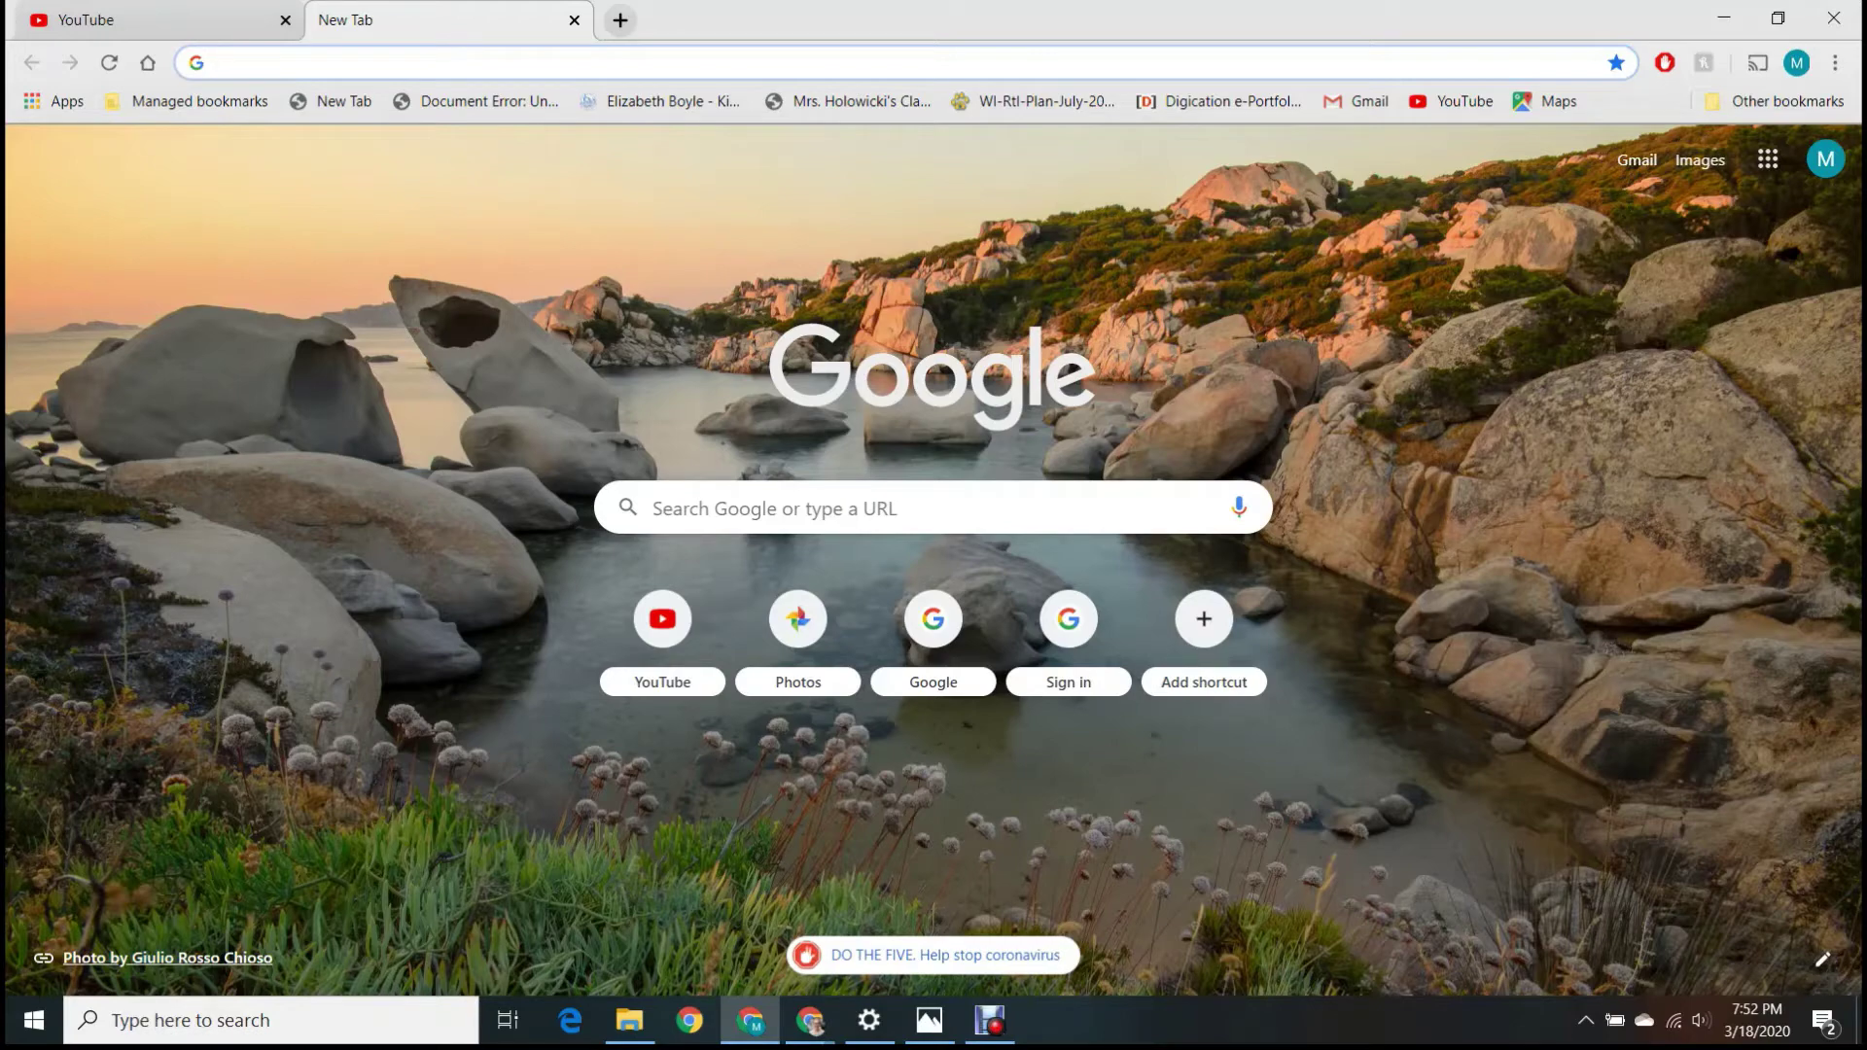
{"action": "left_click", "coordinate": [272, 1020]}
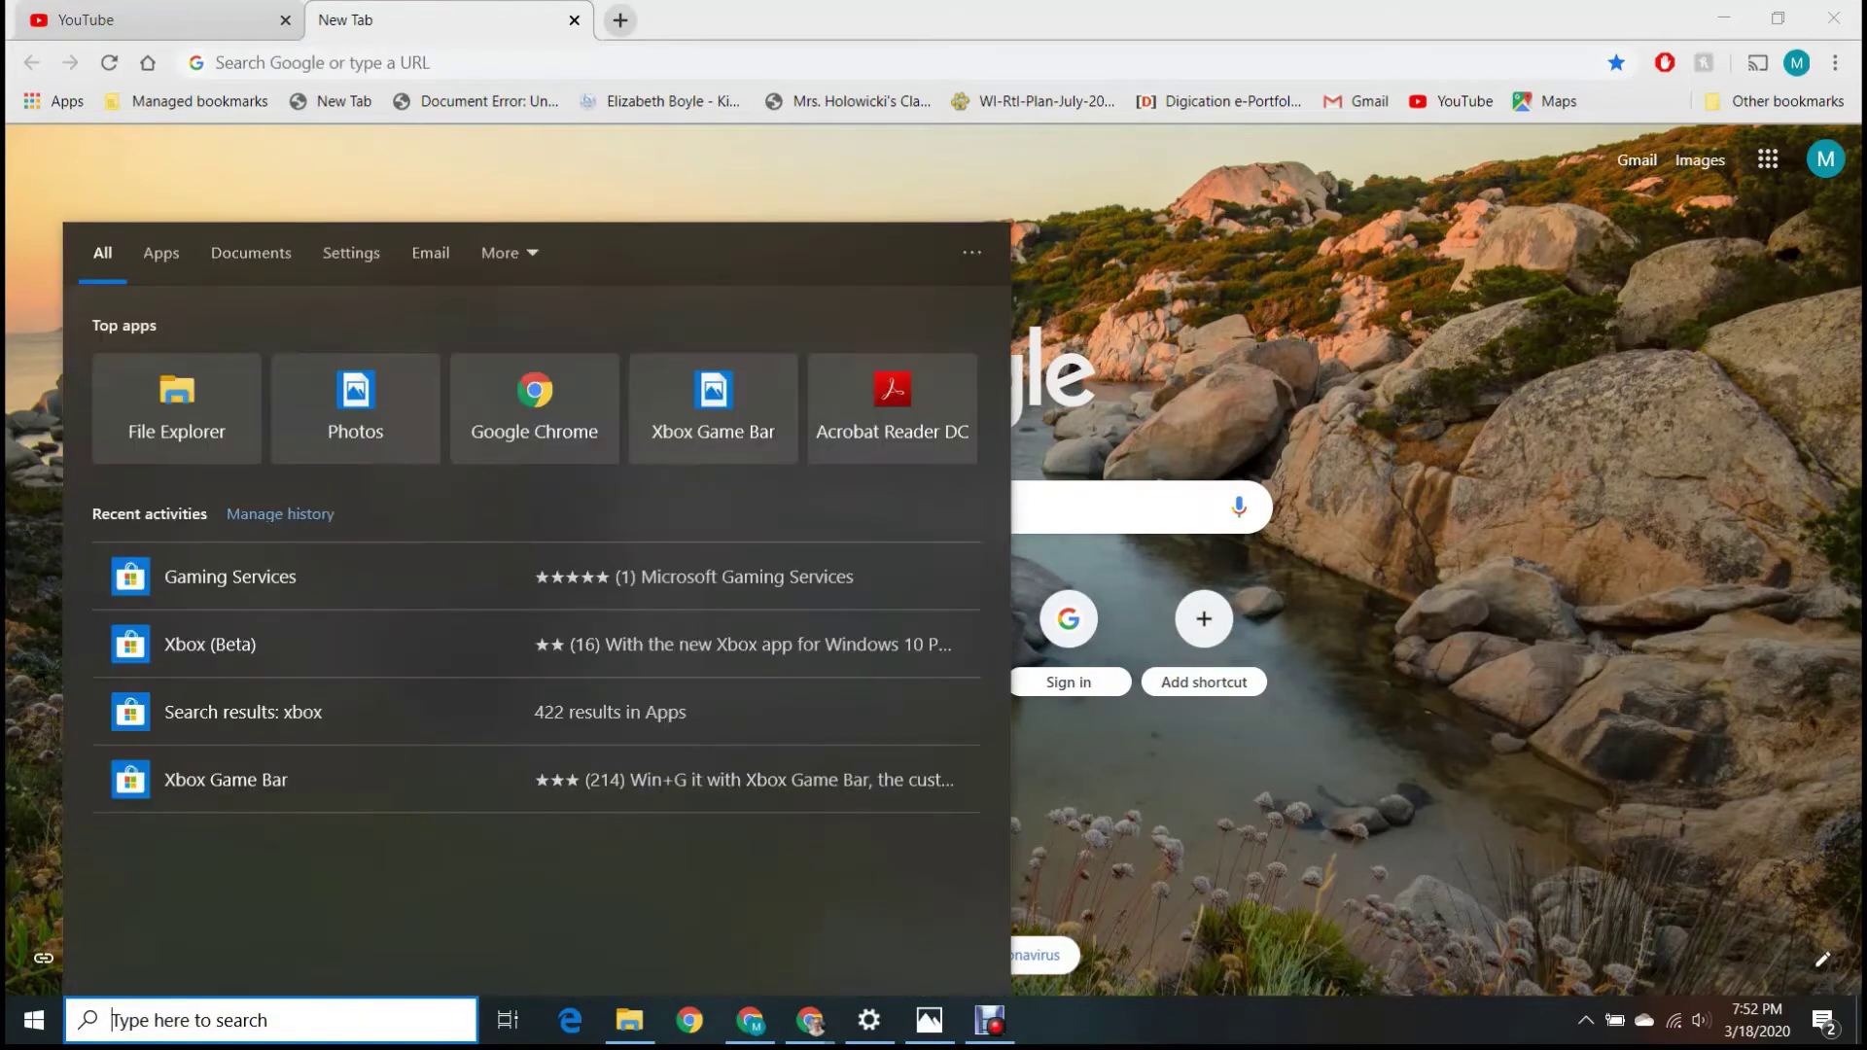
{"action": "left_click", "coordinate": [1167, 778]}
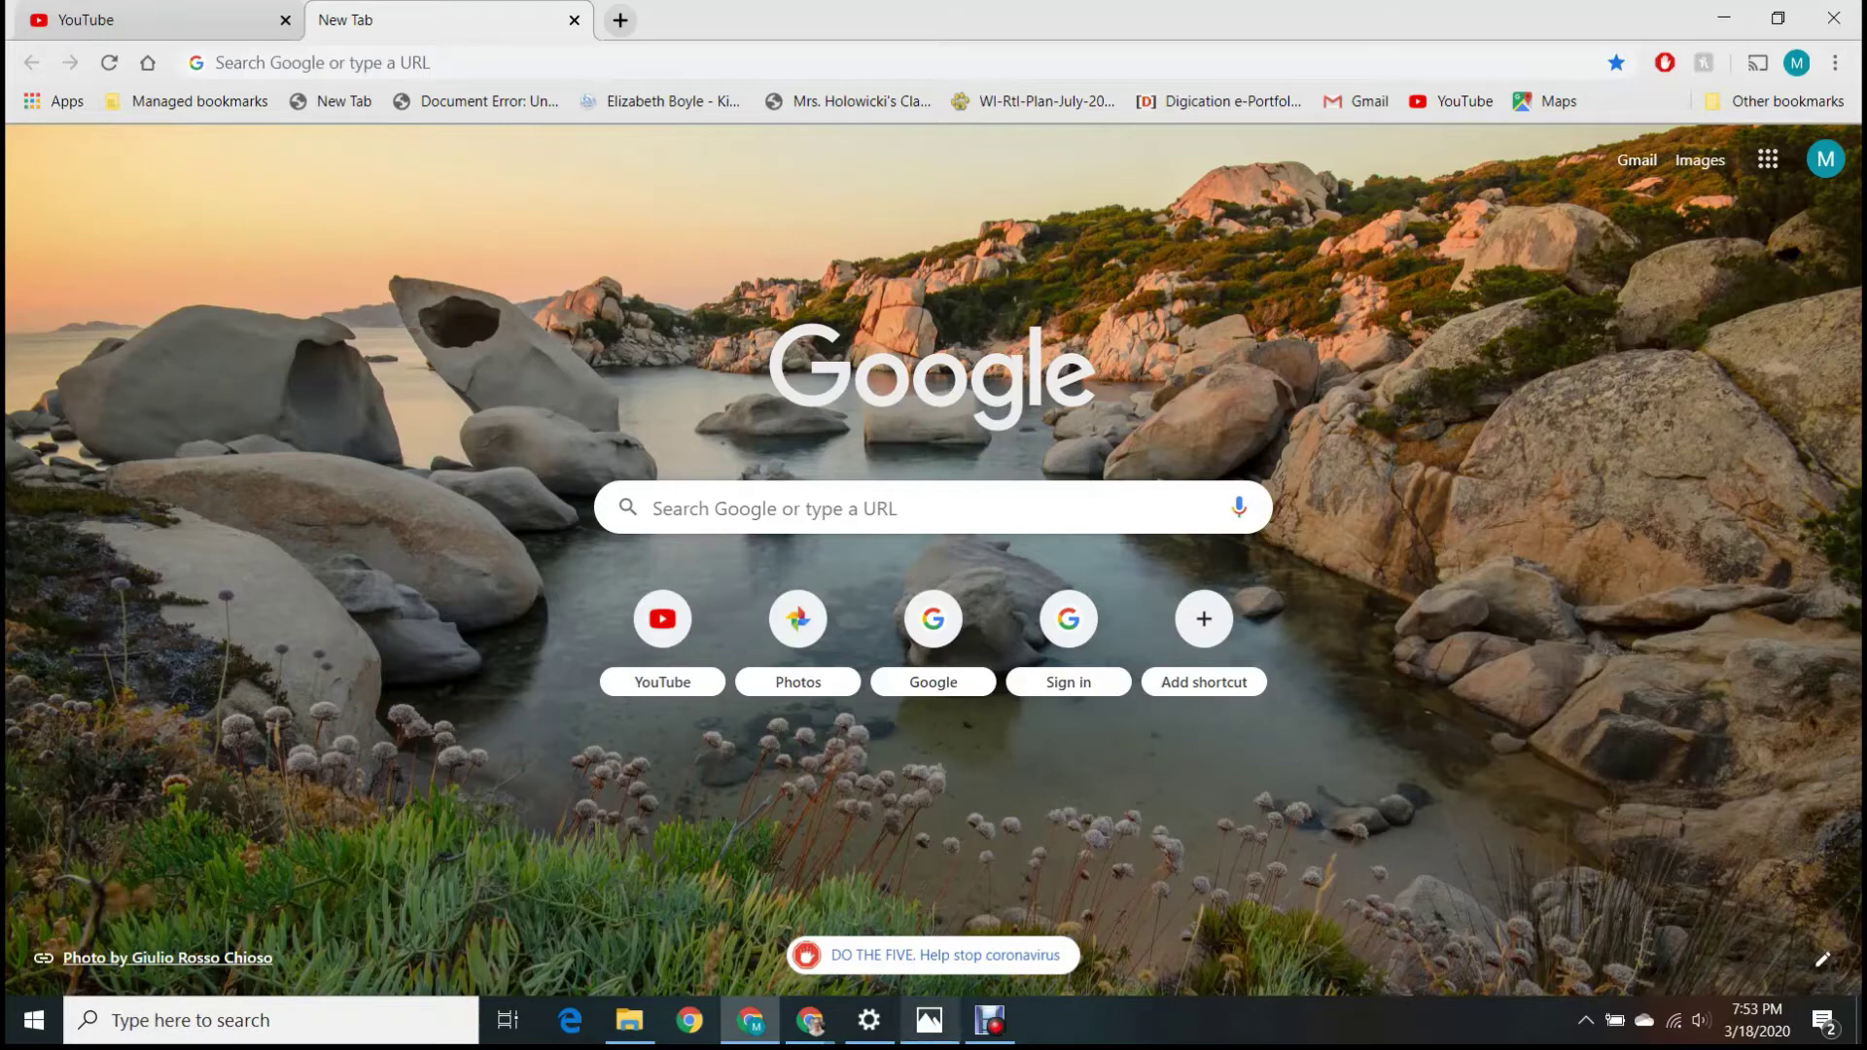
- Switch to the Photos app and create a new blank video project named Test
{"action": "mouse_move", "coordinate": [929, 1019]}
{"action": "mouse_move", "coordinate": [928, 918]}
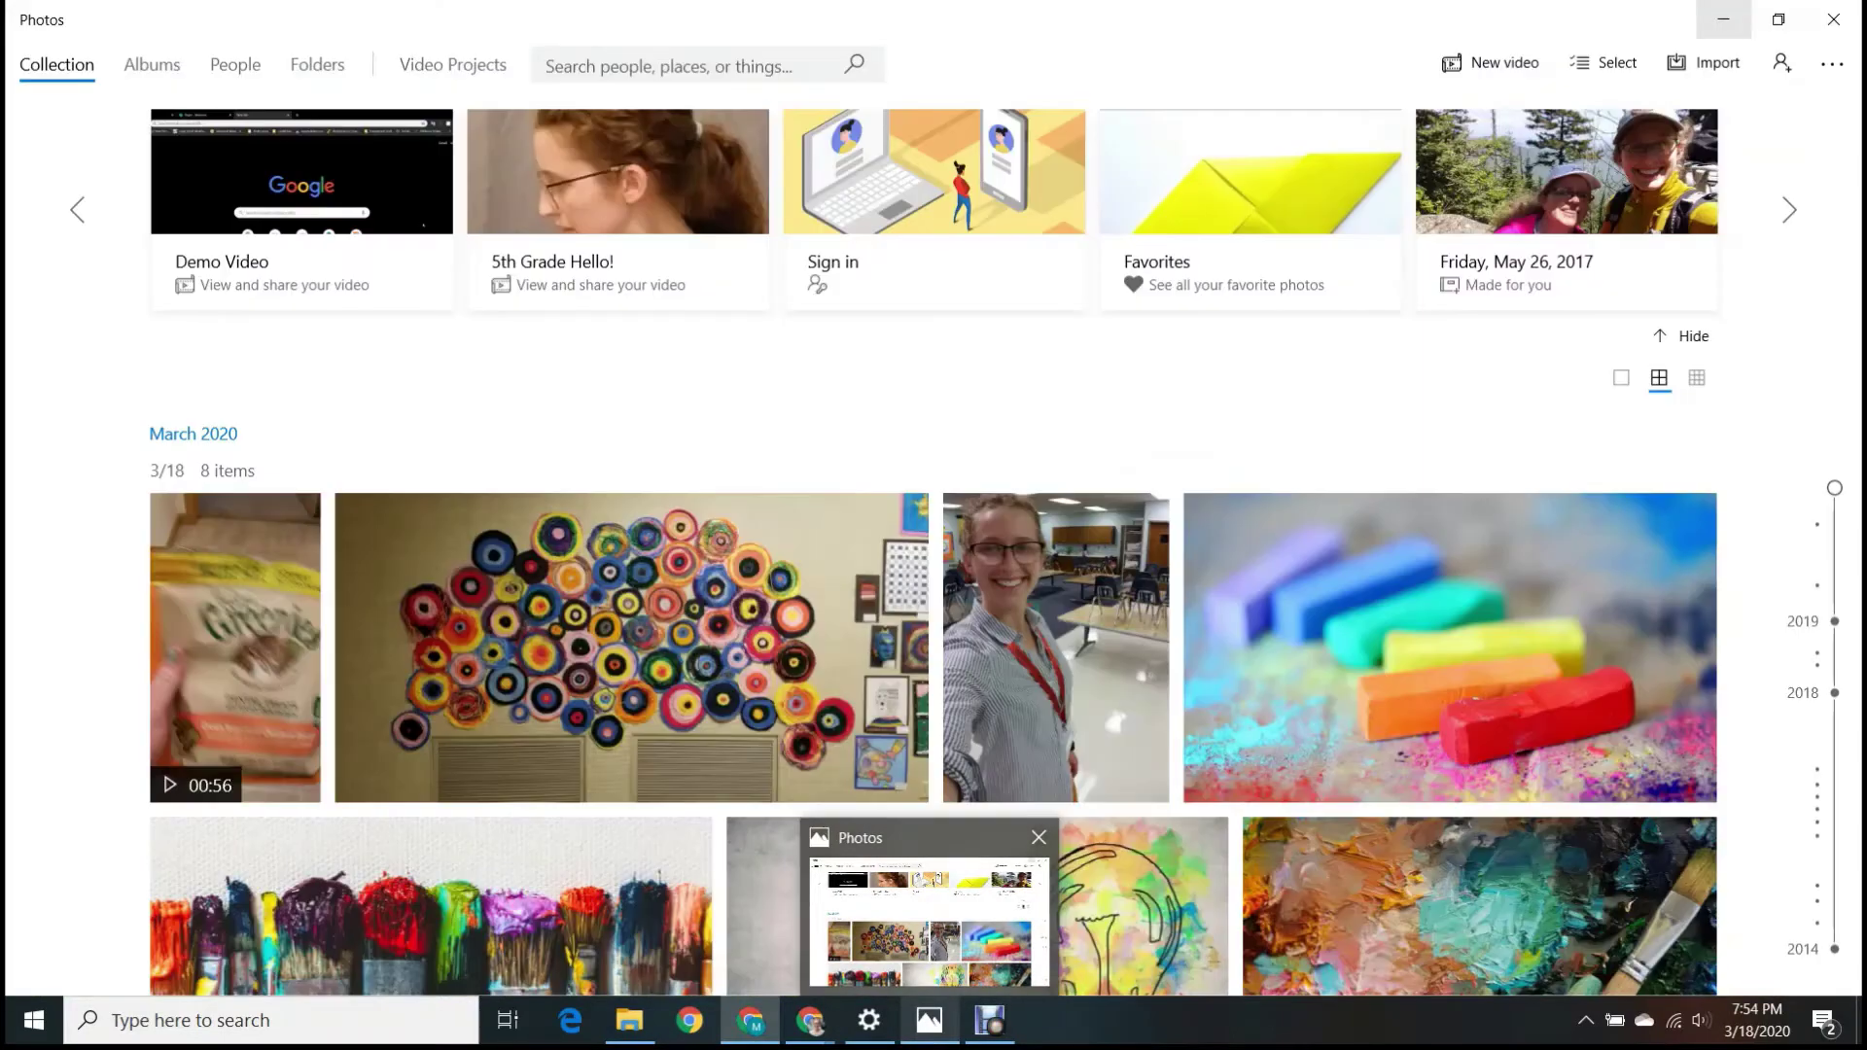
{"action": "left_click", "coordinate": [929, 919]}
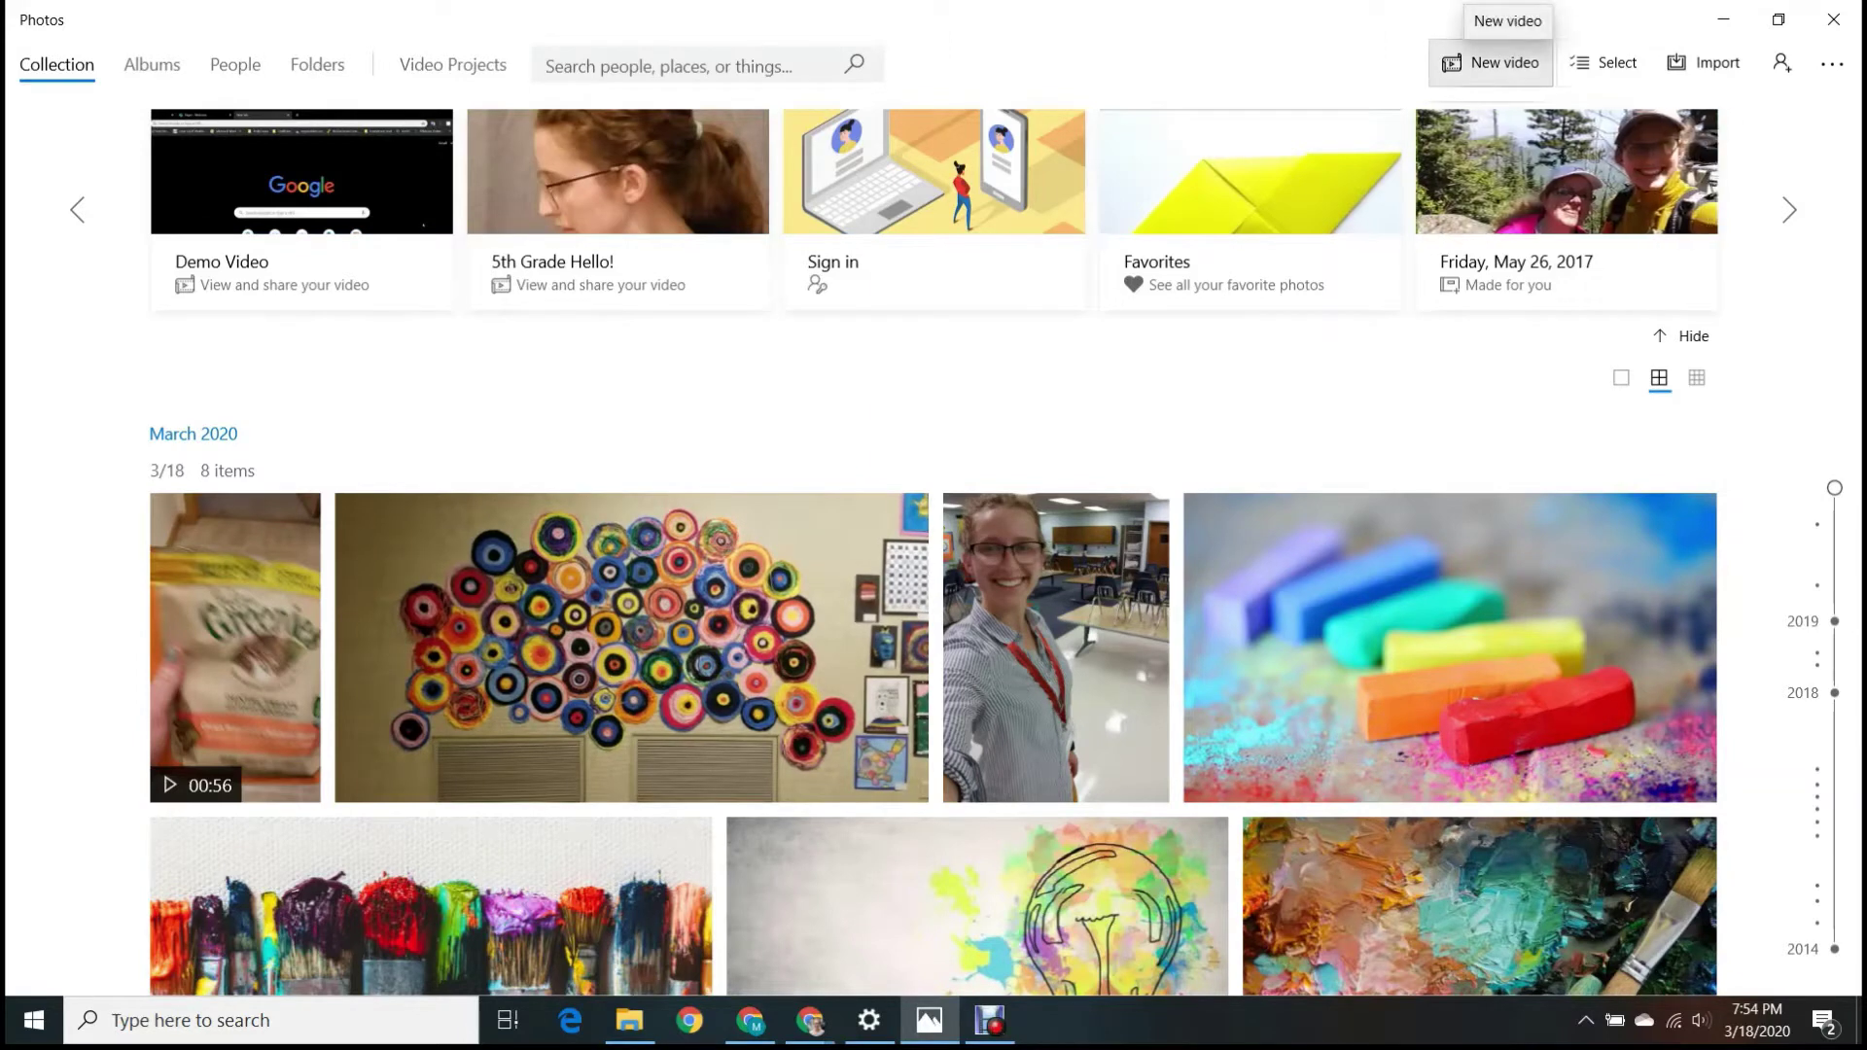
{"action": "left_click", "coordinate": [1491, 63]}
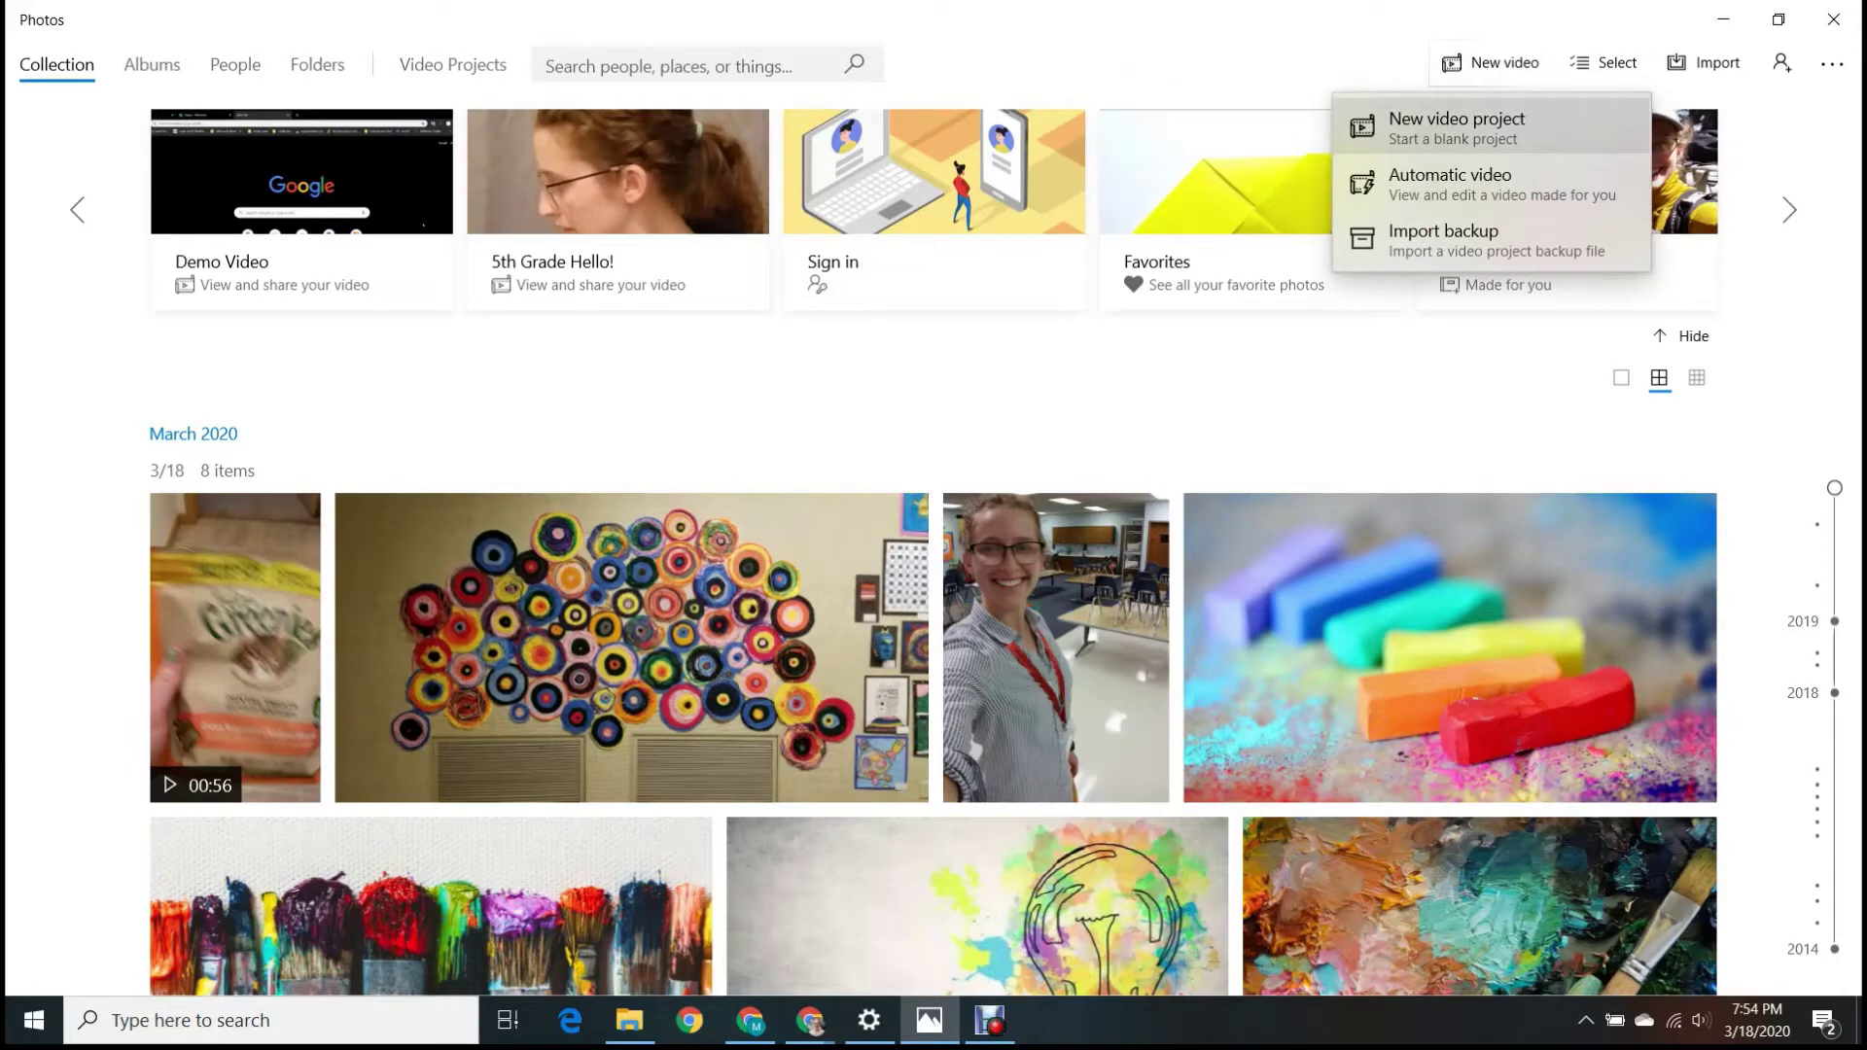
{"action": "left_click", "coordinate": [1456, 126]}
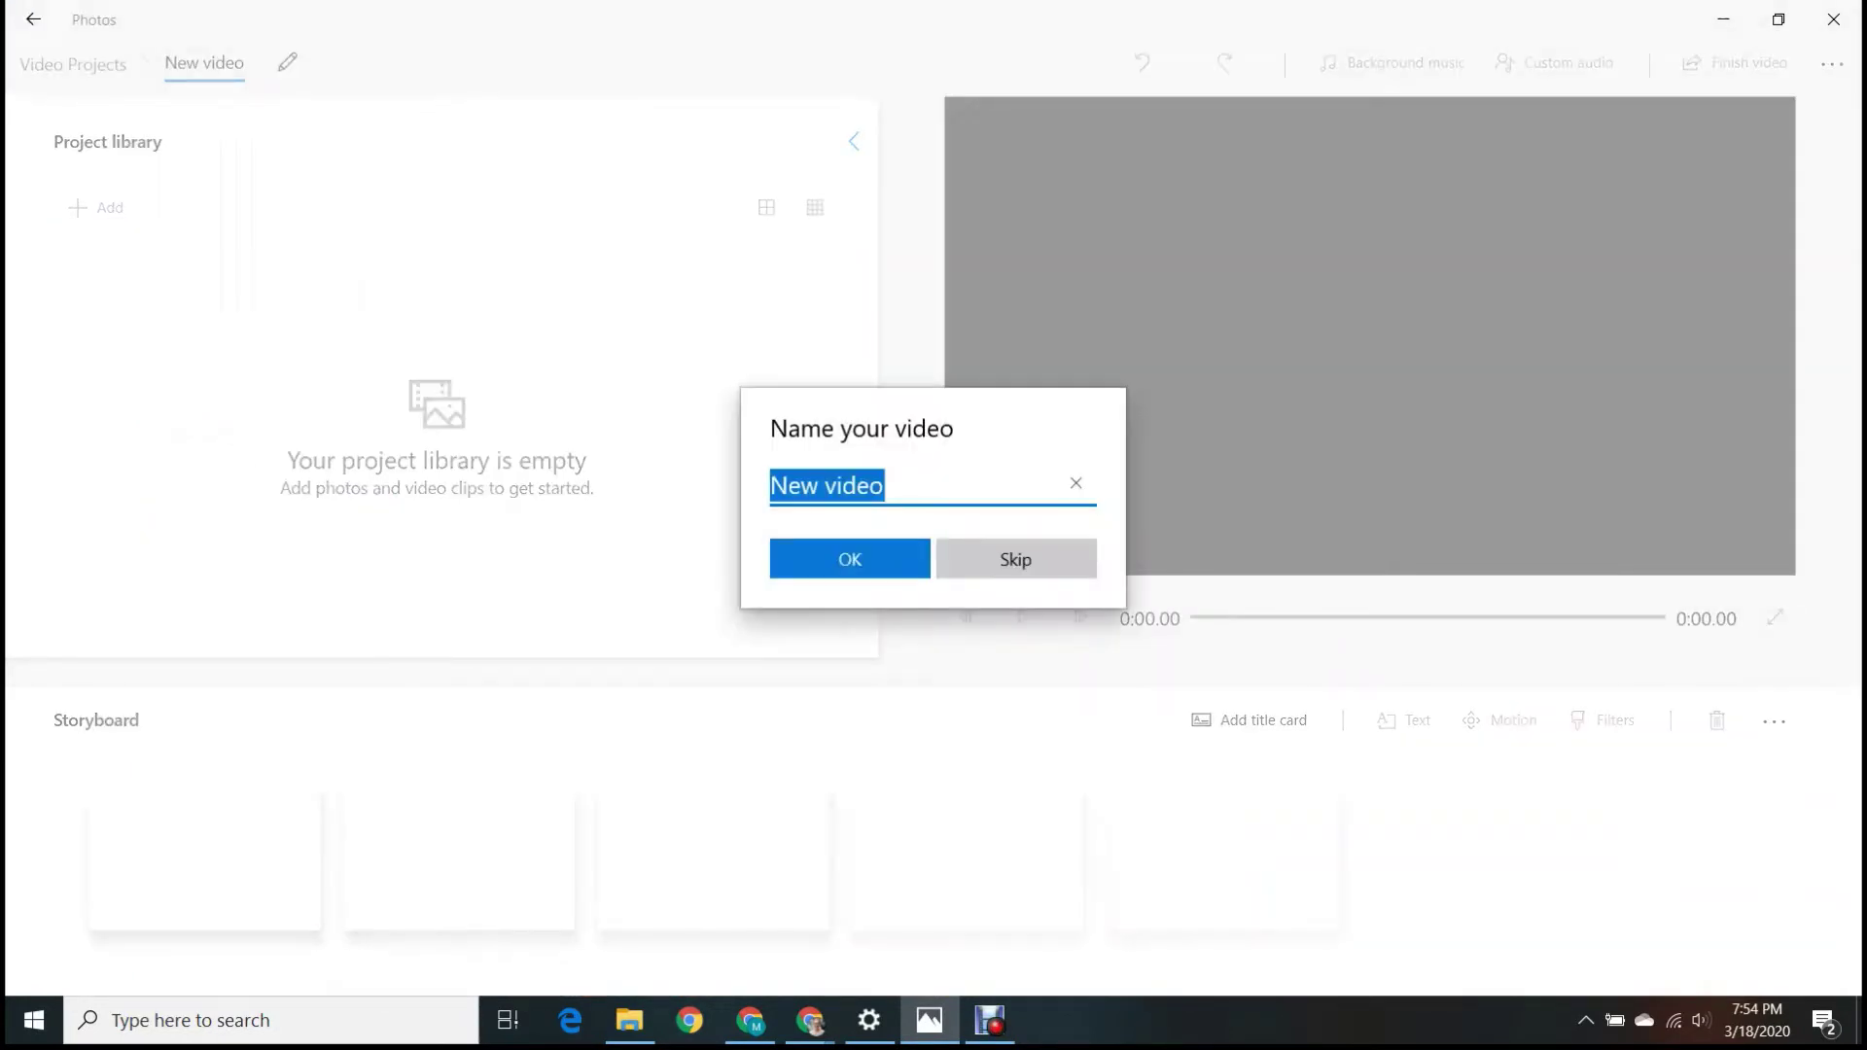
{"action": "type", "text": "Test"}
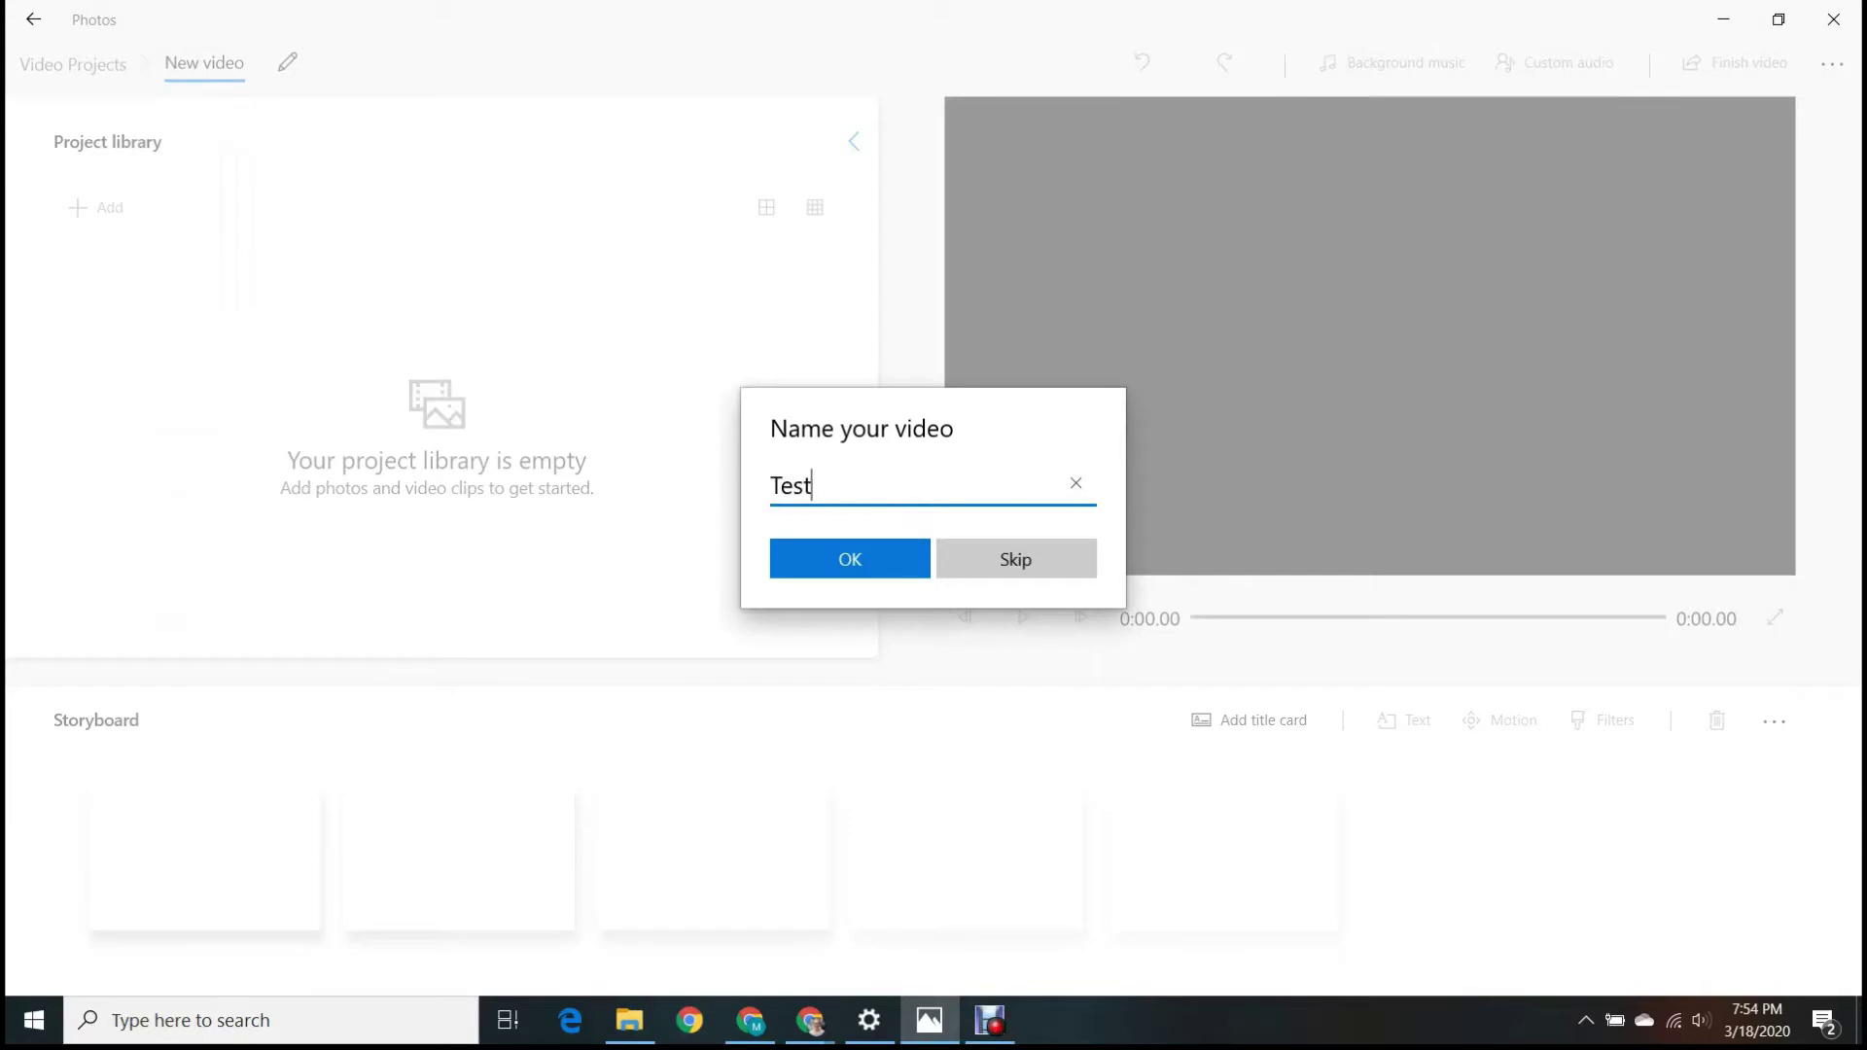
{"action": "key", "text": "Return"}
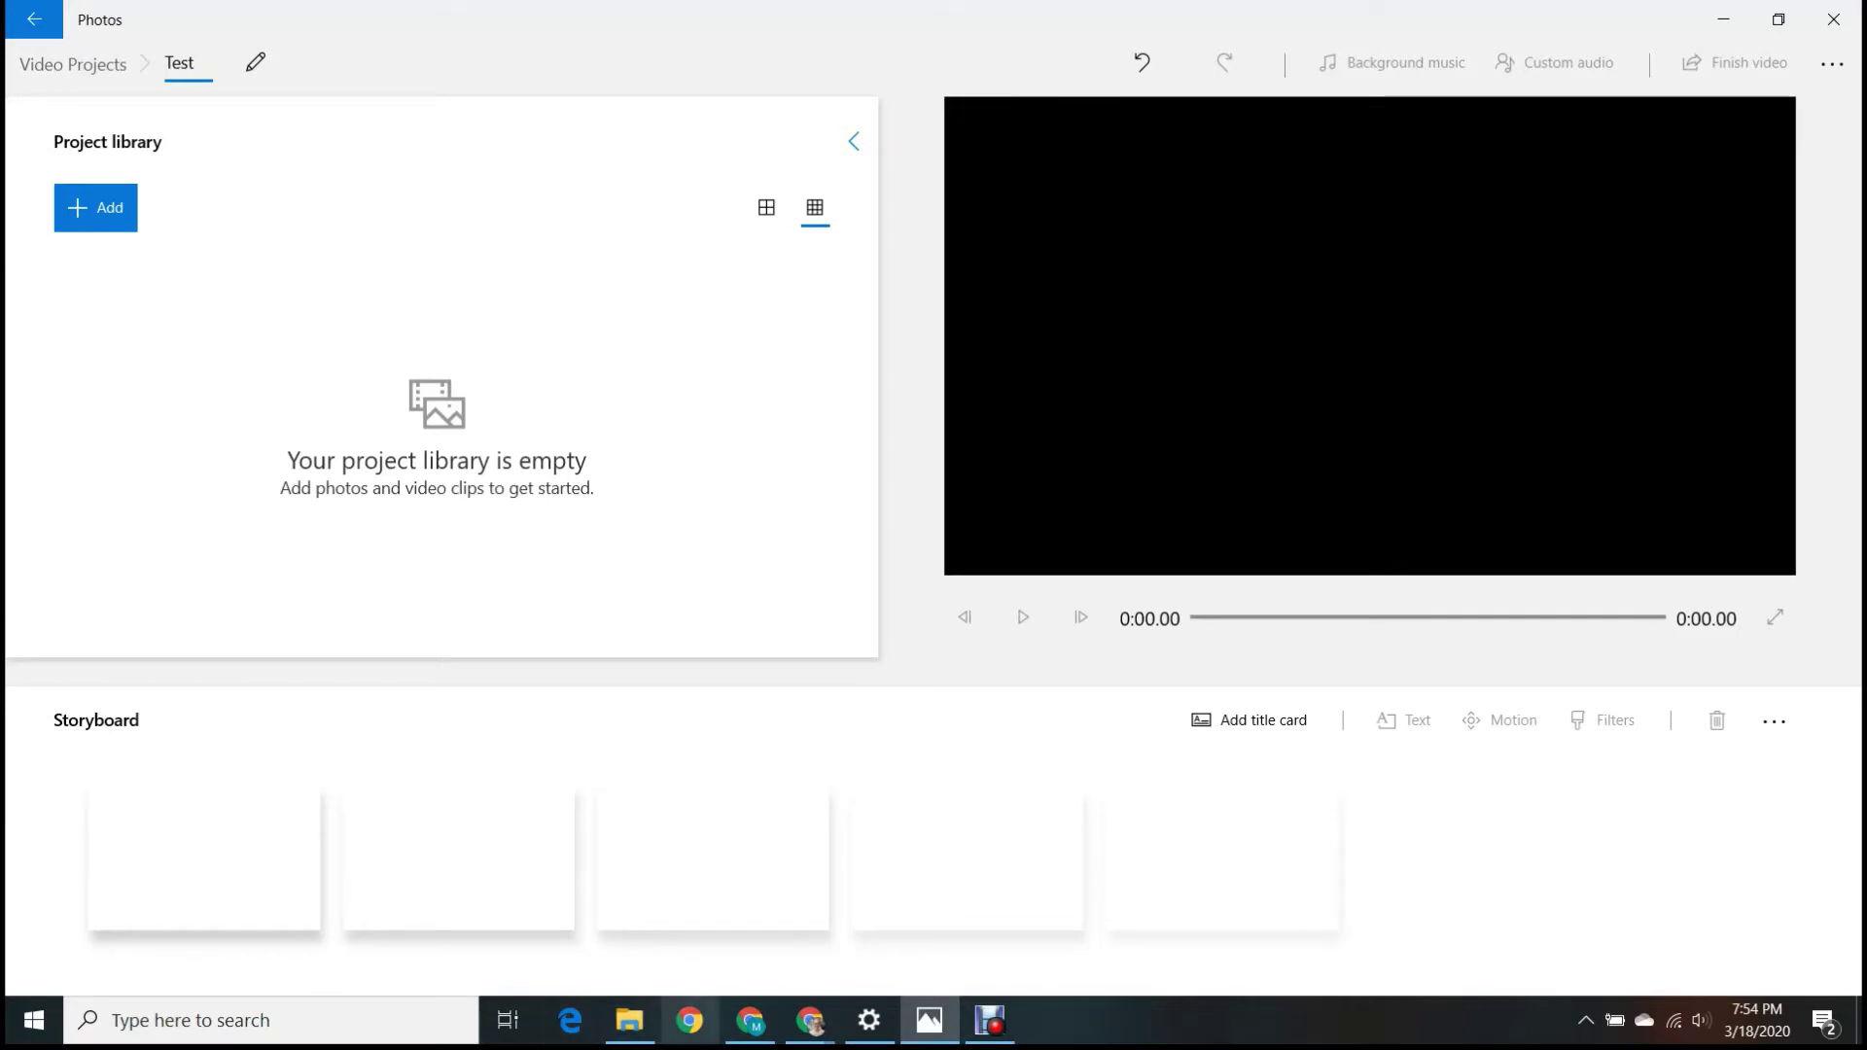
- Switch to File Explorer and open the DCIM Camera folder on the card of the SAMSUNG-SM-N950U phone
{"action": "left_click", "coordinate": [630, 1021]}
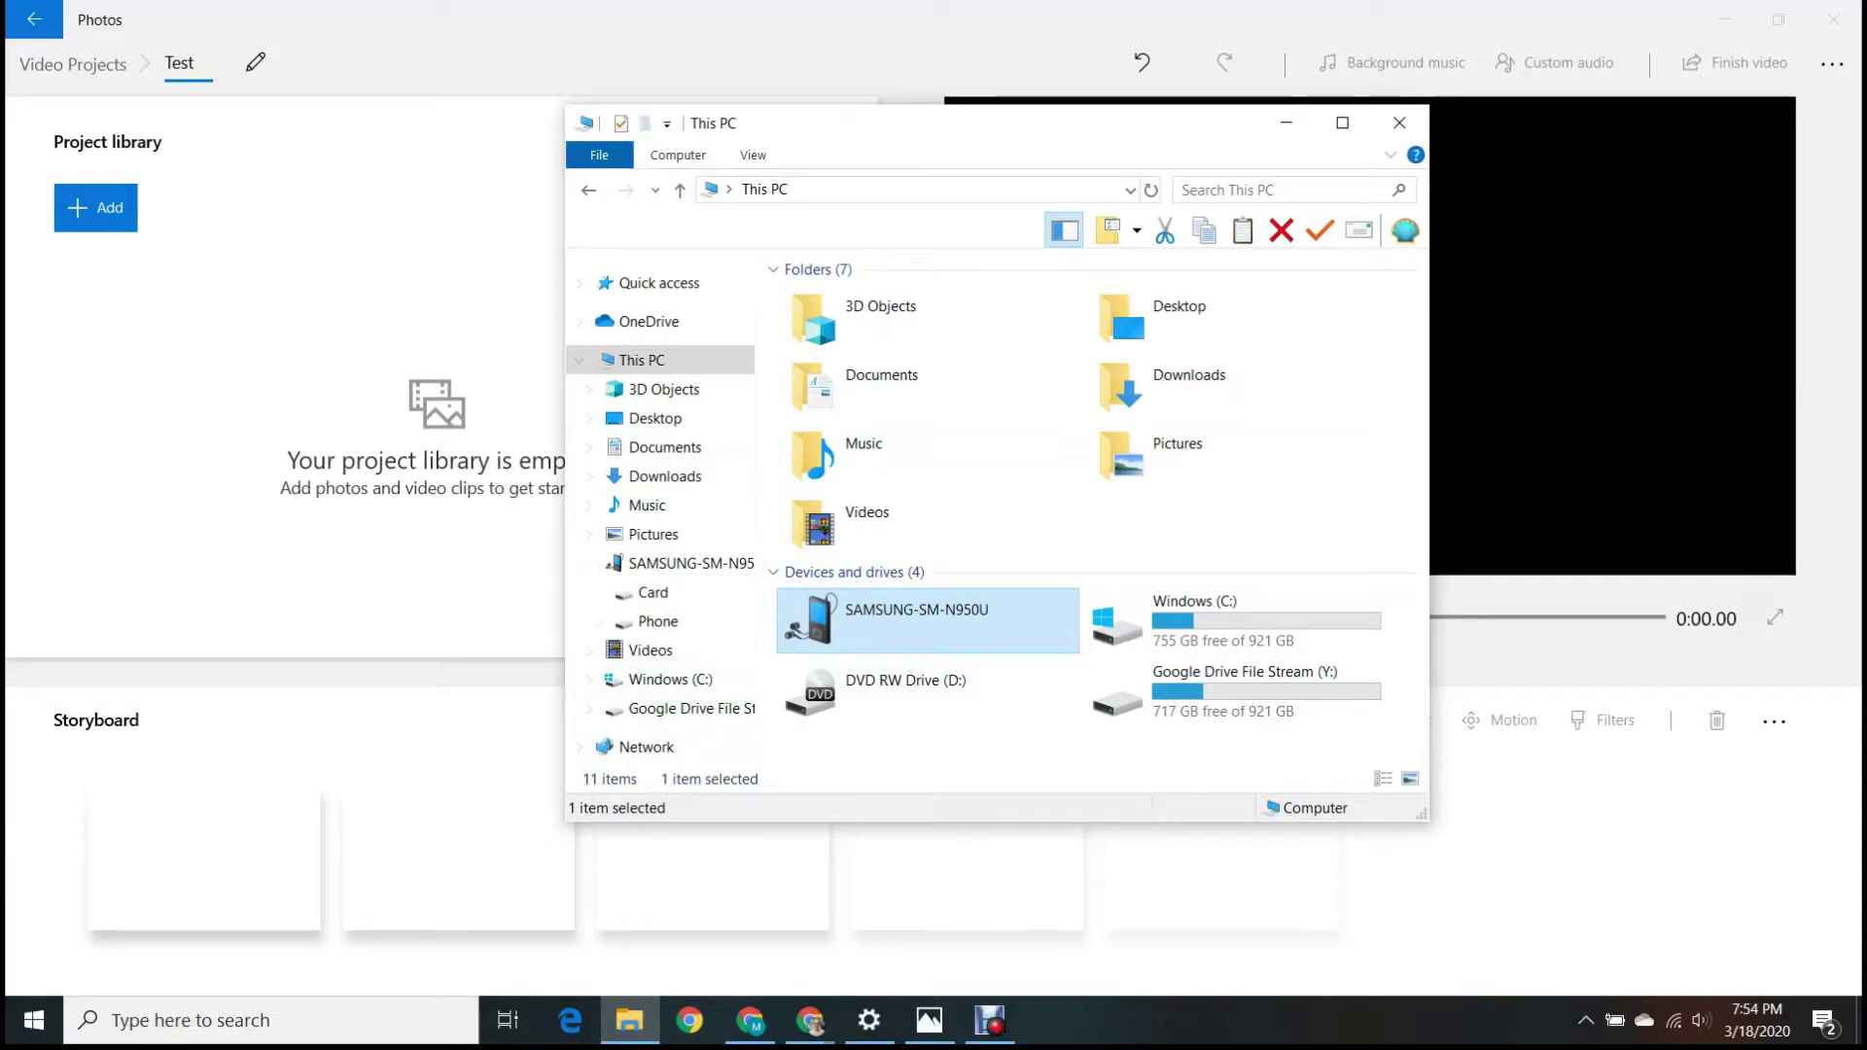
{"action": "double_click", "coordinate": [928, 621]}
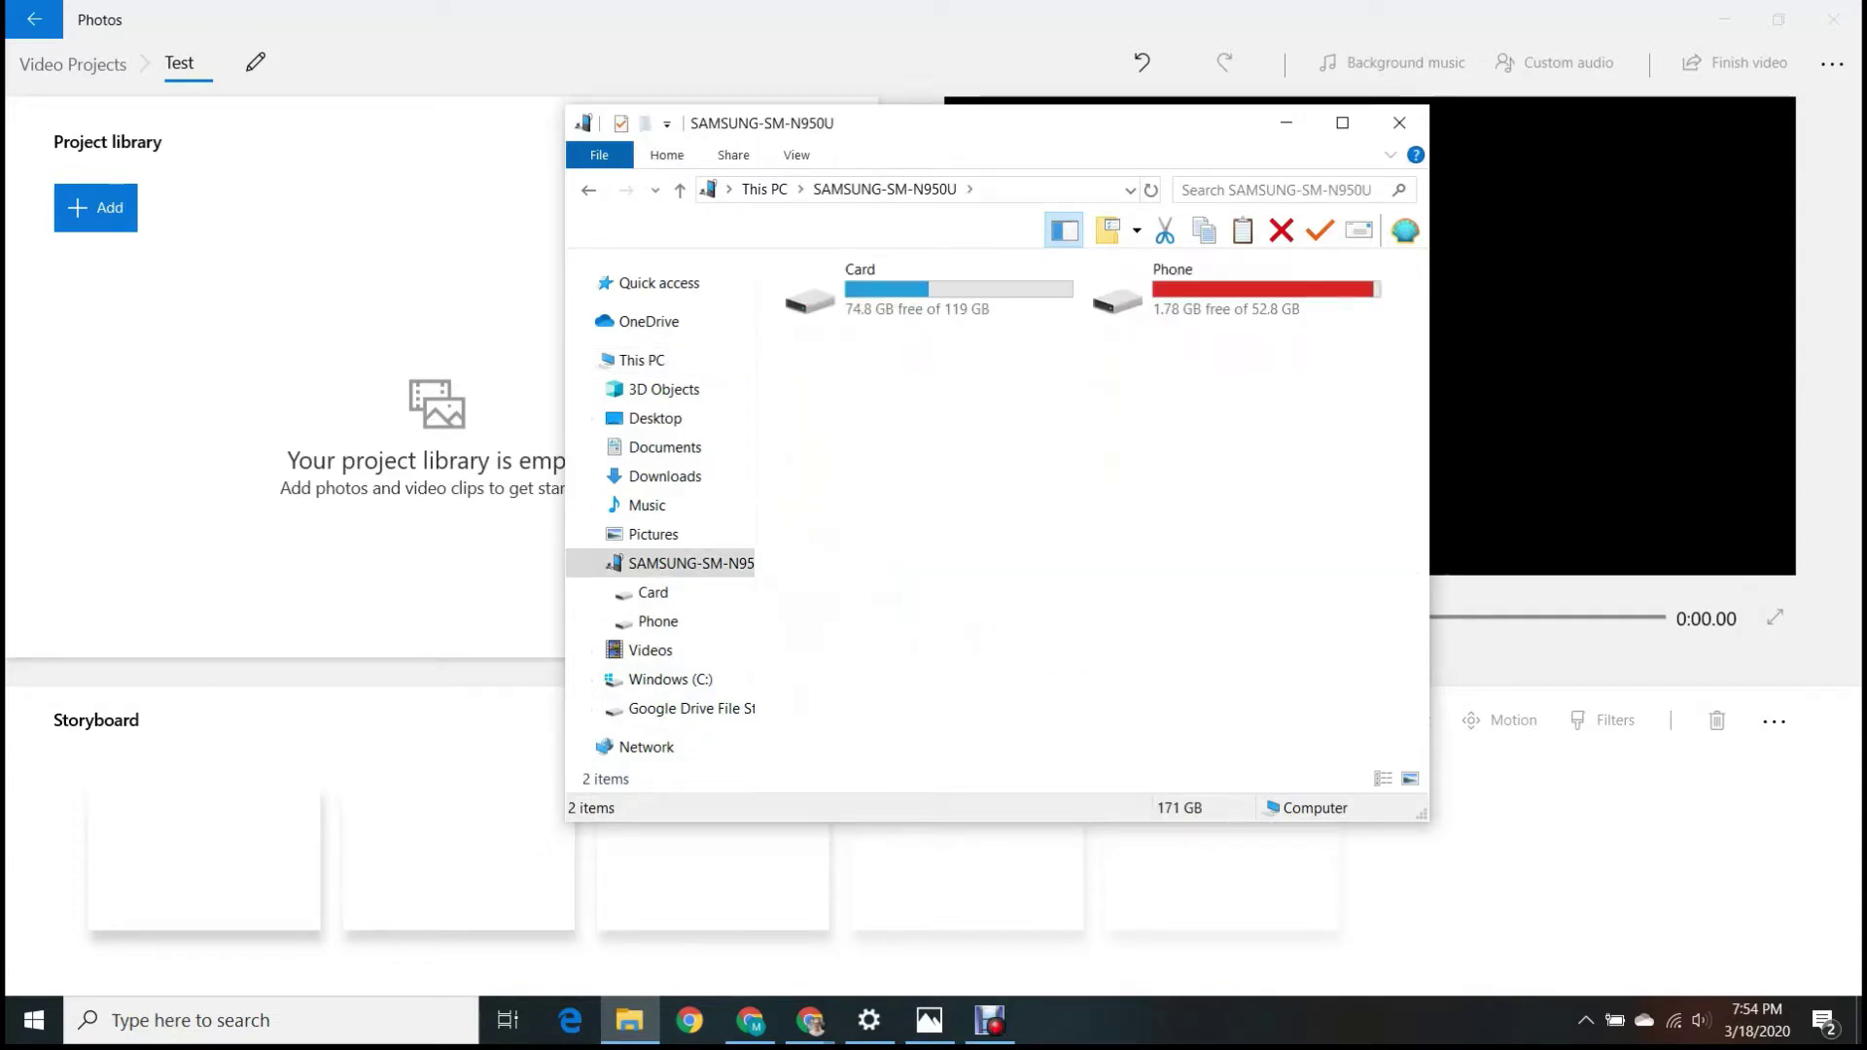
{"action": "double_click", "coordinate": [928, 290]}
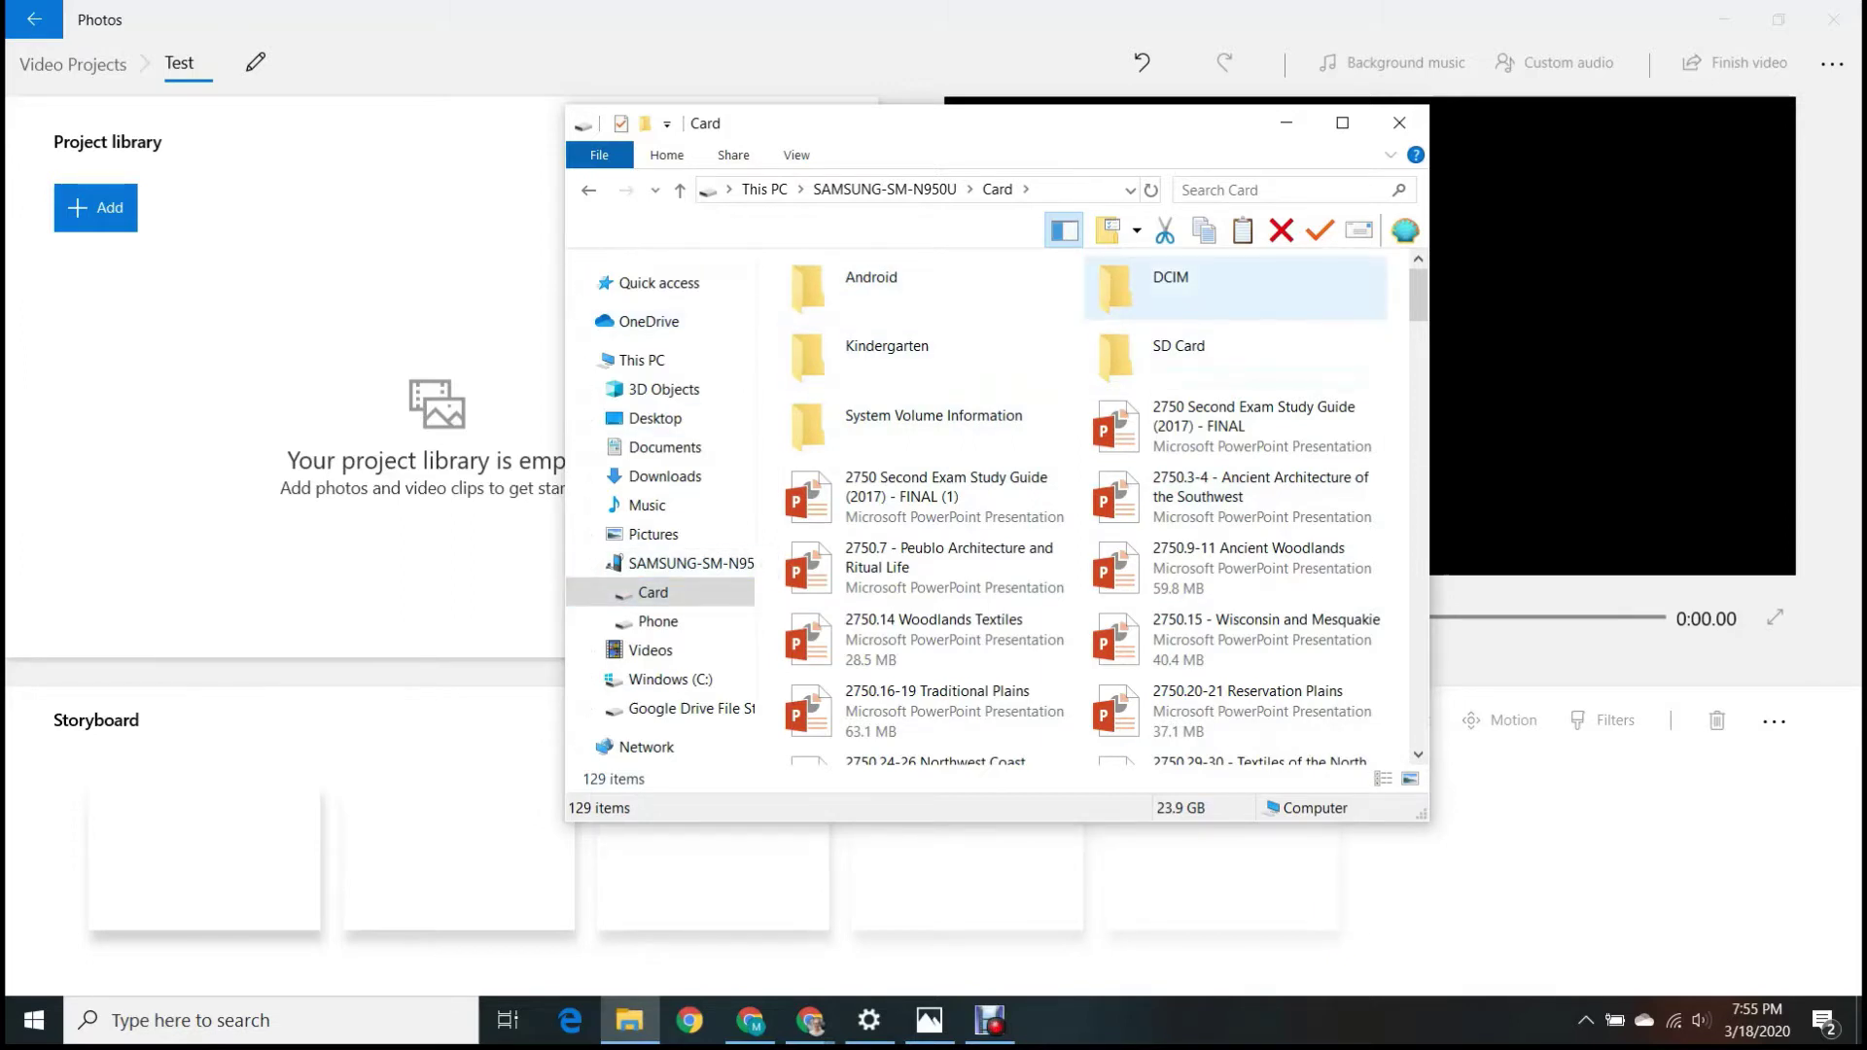
{"action": "double_click", "coordinate": [1170, 288]}
{"action": "double_click", "coordinate": [870, 288]}
{"action": "key", "text": "Return"}
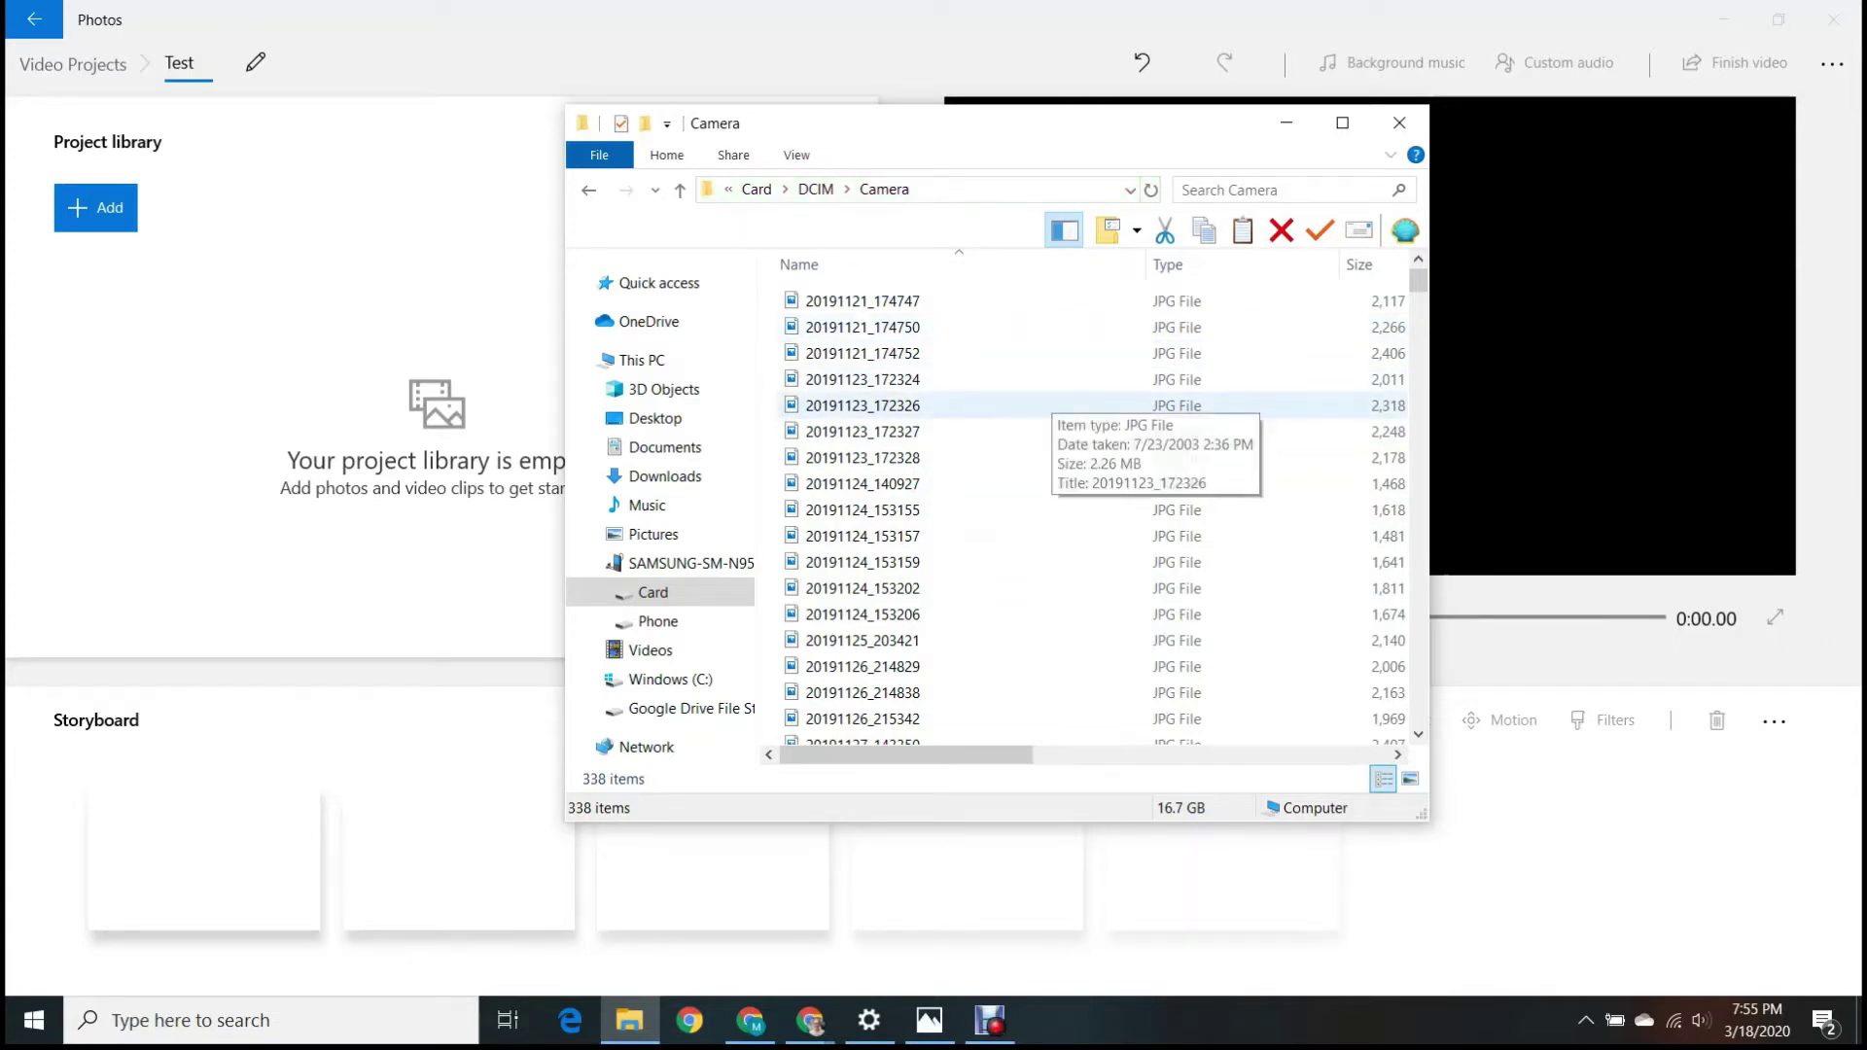
- Add the MP4 file 20200318_151845 from the Camera folder to the Test project library in Photos
{"action": "scroll", "coordinate": [972, 467], "scroll_direction": "down", "scroll_amount": 20}
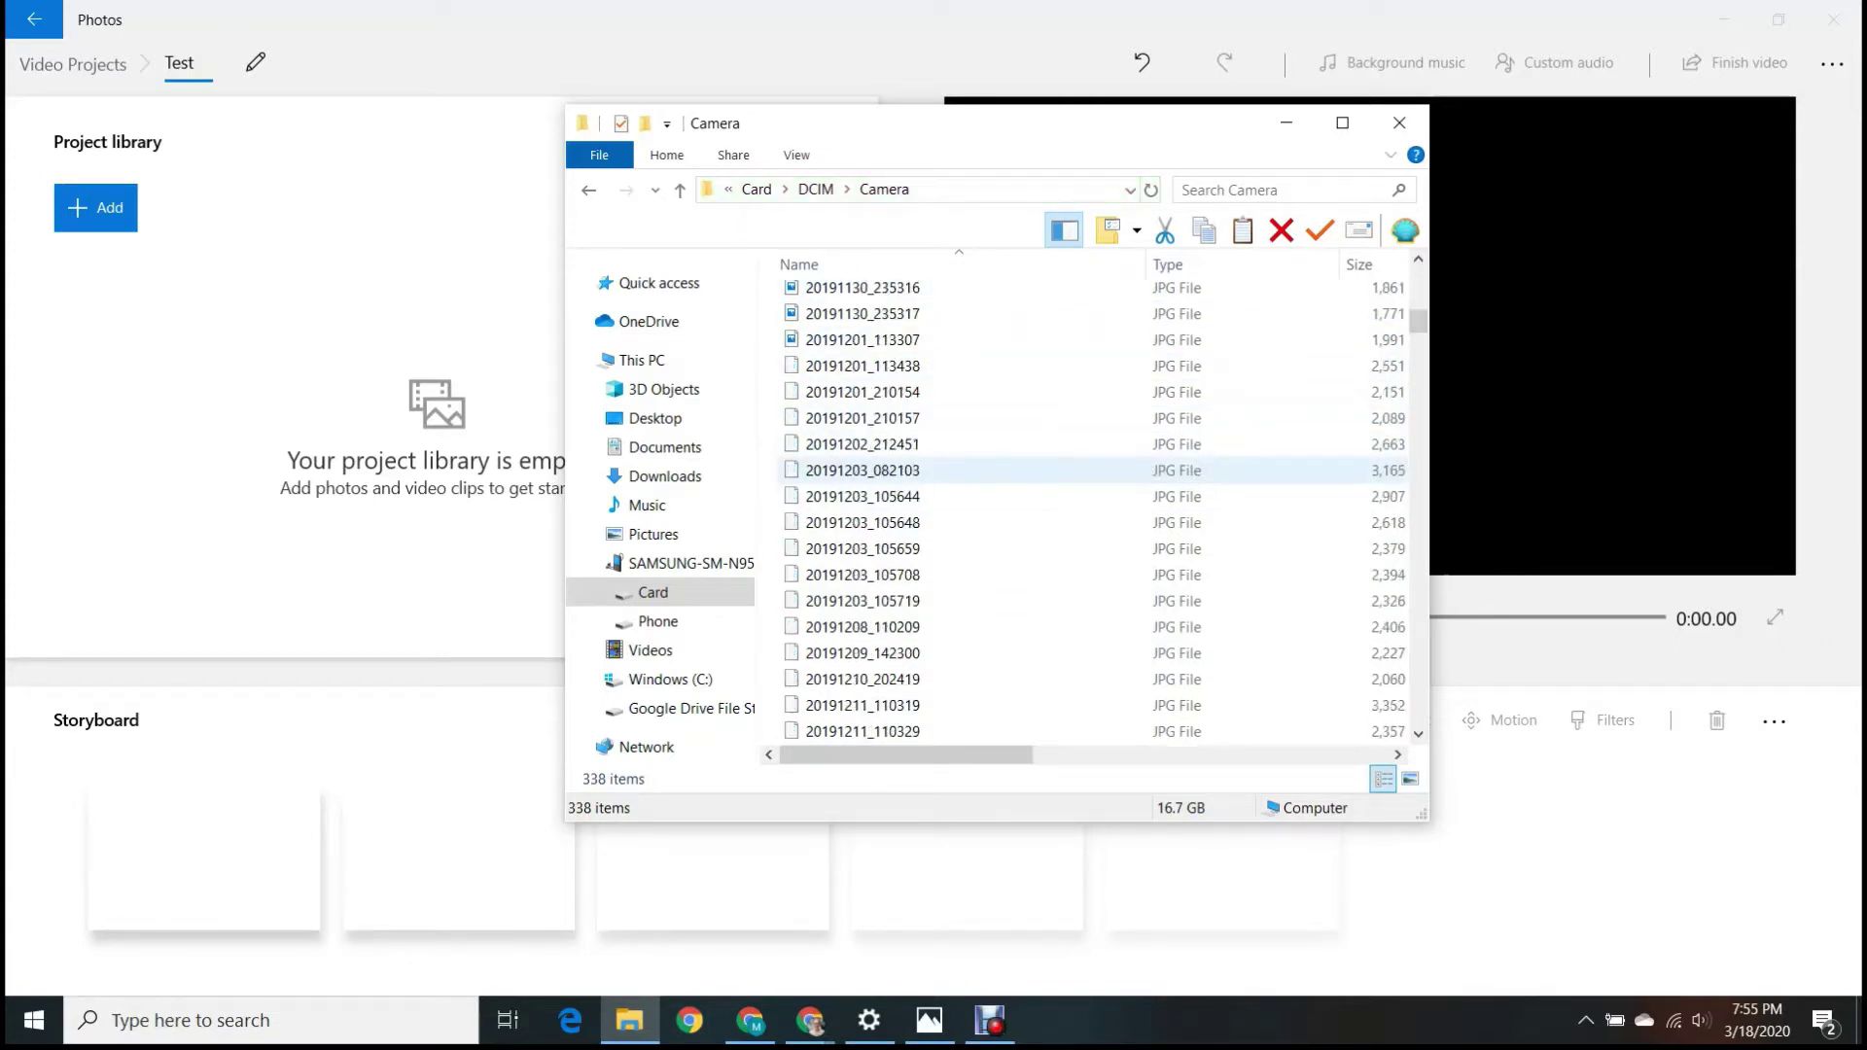
{"action": "scroll", "coordinate": [972, 506], "scroll_direction": "down", "scroll_amount": 20}
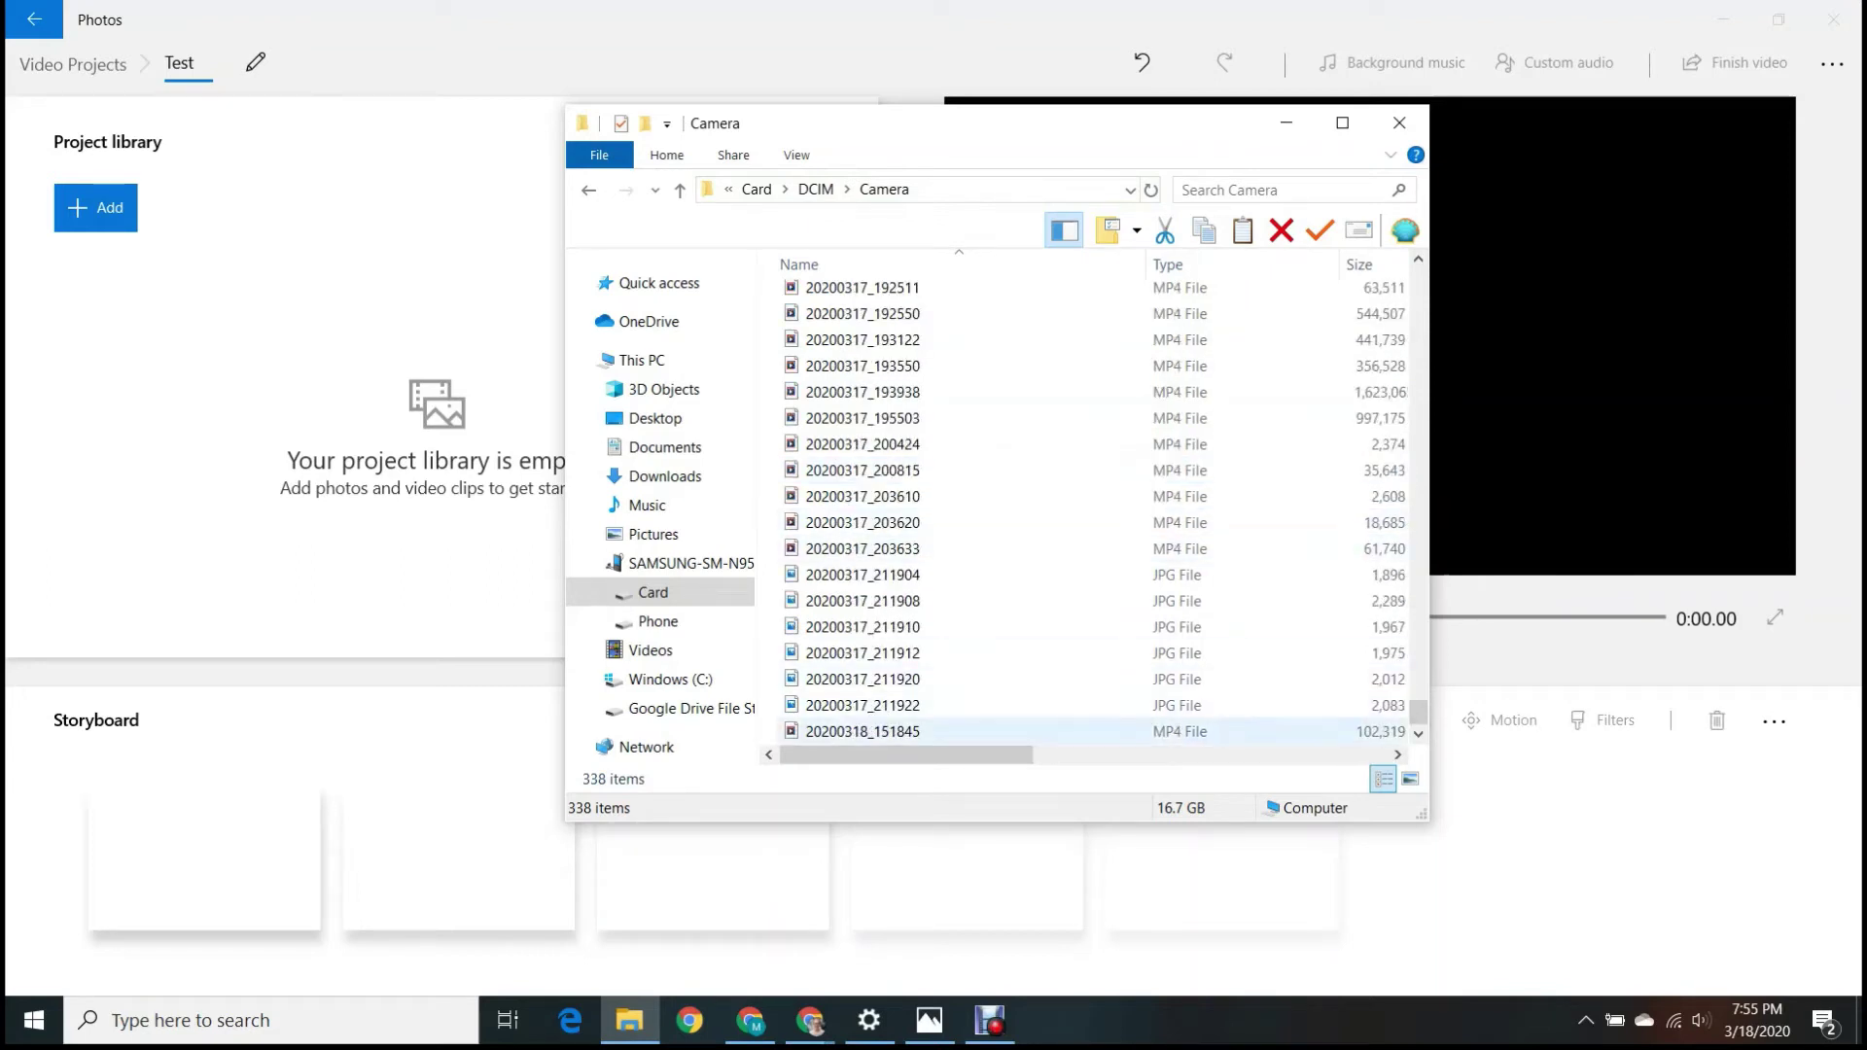
{"action": "left_click", "coordinate": [863, 732]}
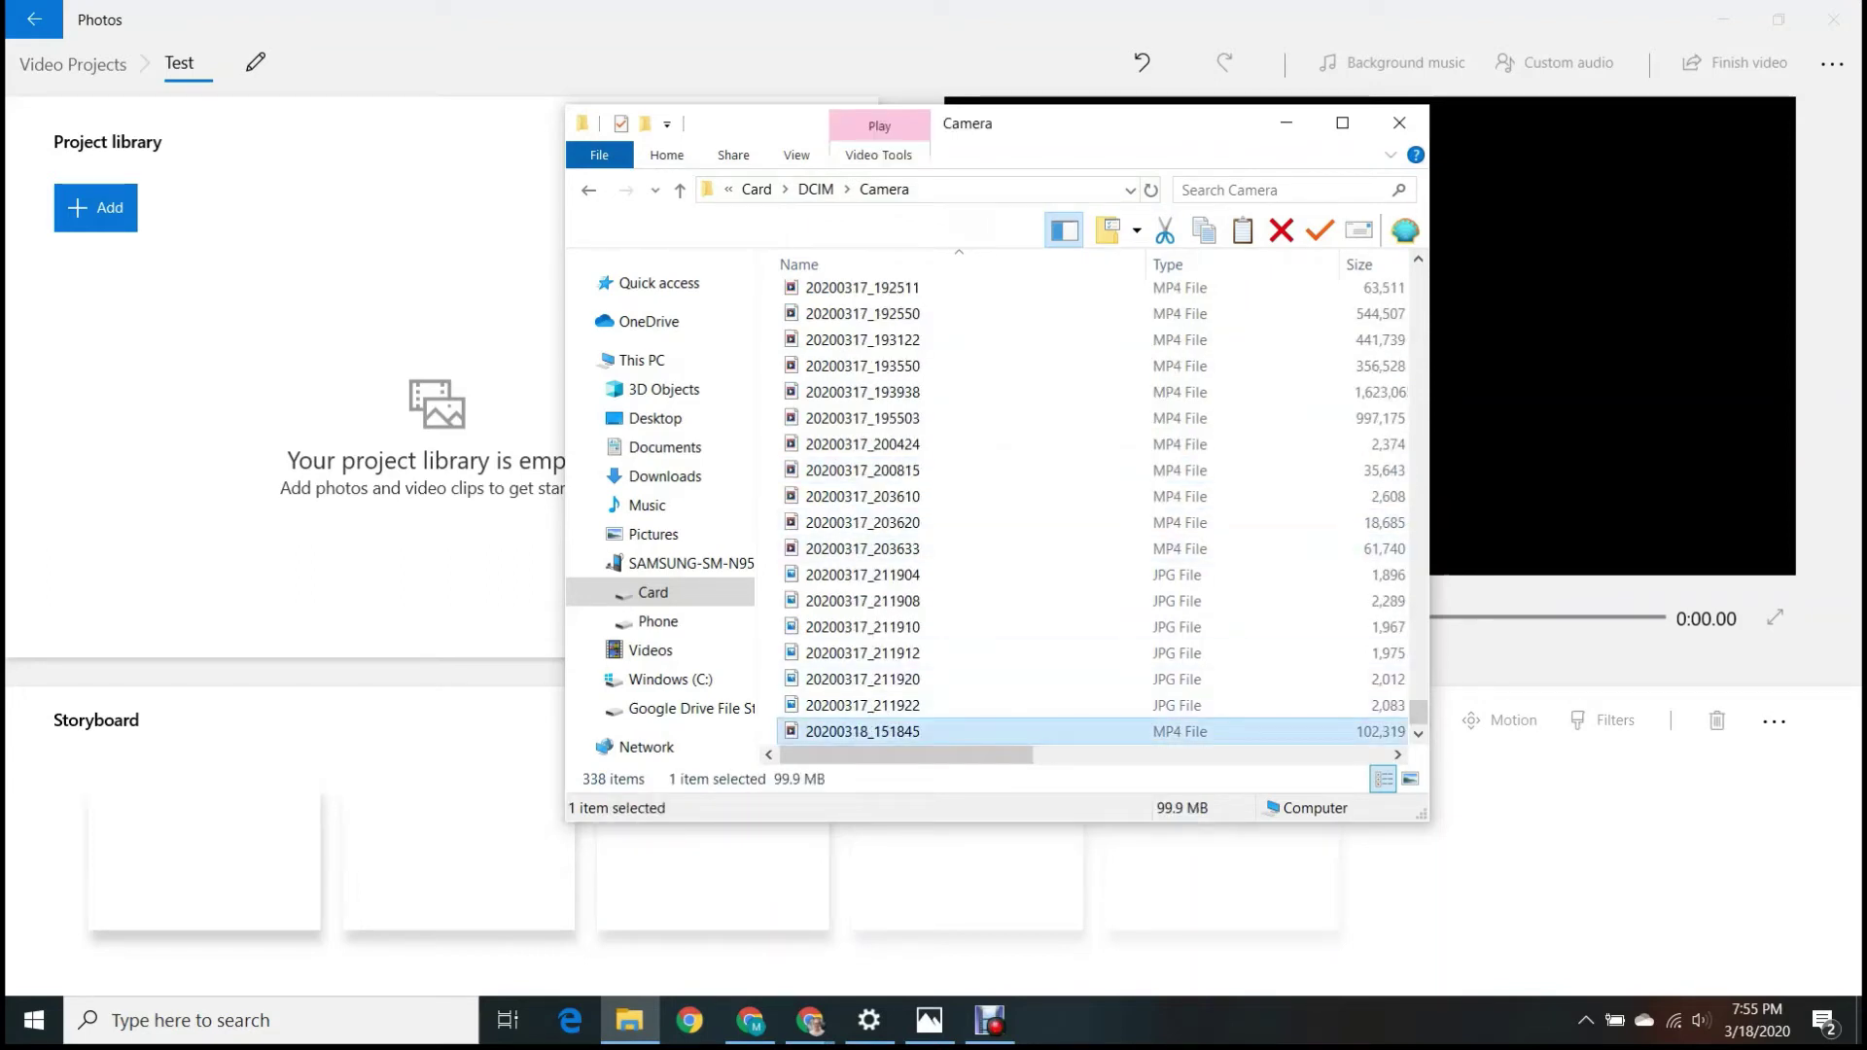
{"action": "left_click_drag", "start_coordinate": [863, 731], "coordinate": [418, 364]}
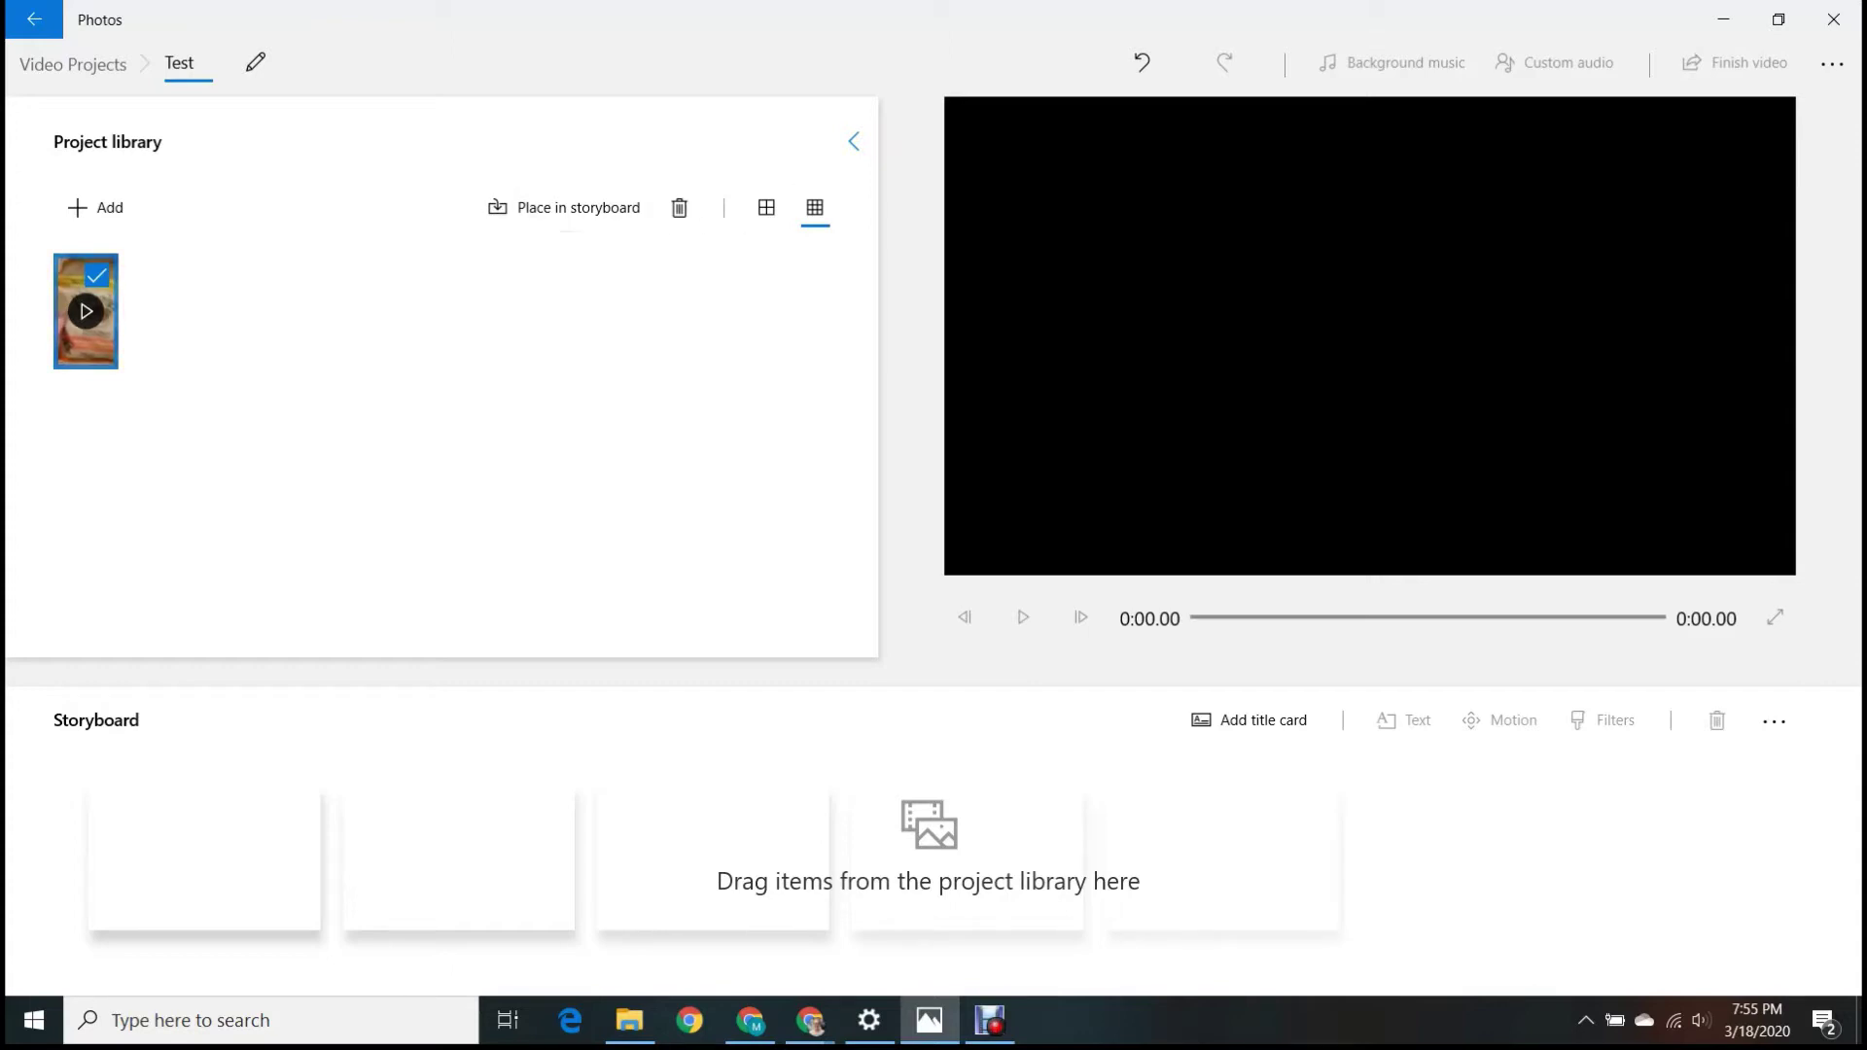
- Place the imported video in the first storyboard slot and scrub its preview to about 0:27.33
{"action": "left_click", "coordinate": [89, 305]}
{"action": "left_click", "coordinate": [89, 305]}
{"action": "left_click_drag", "start_coordinate": [85, 311], "coordinate": [205, 856]}
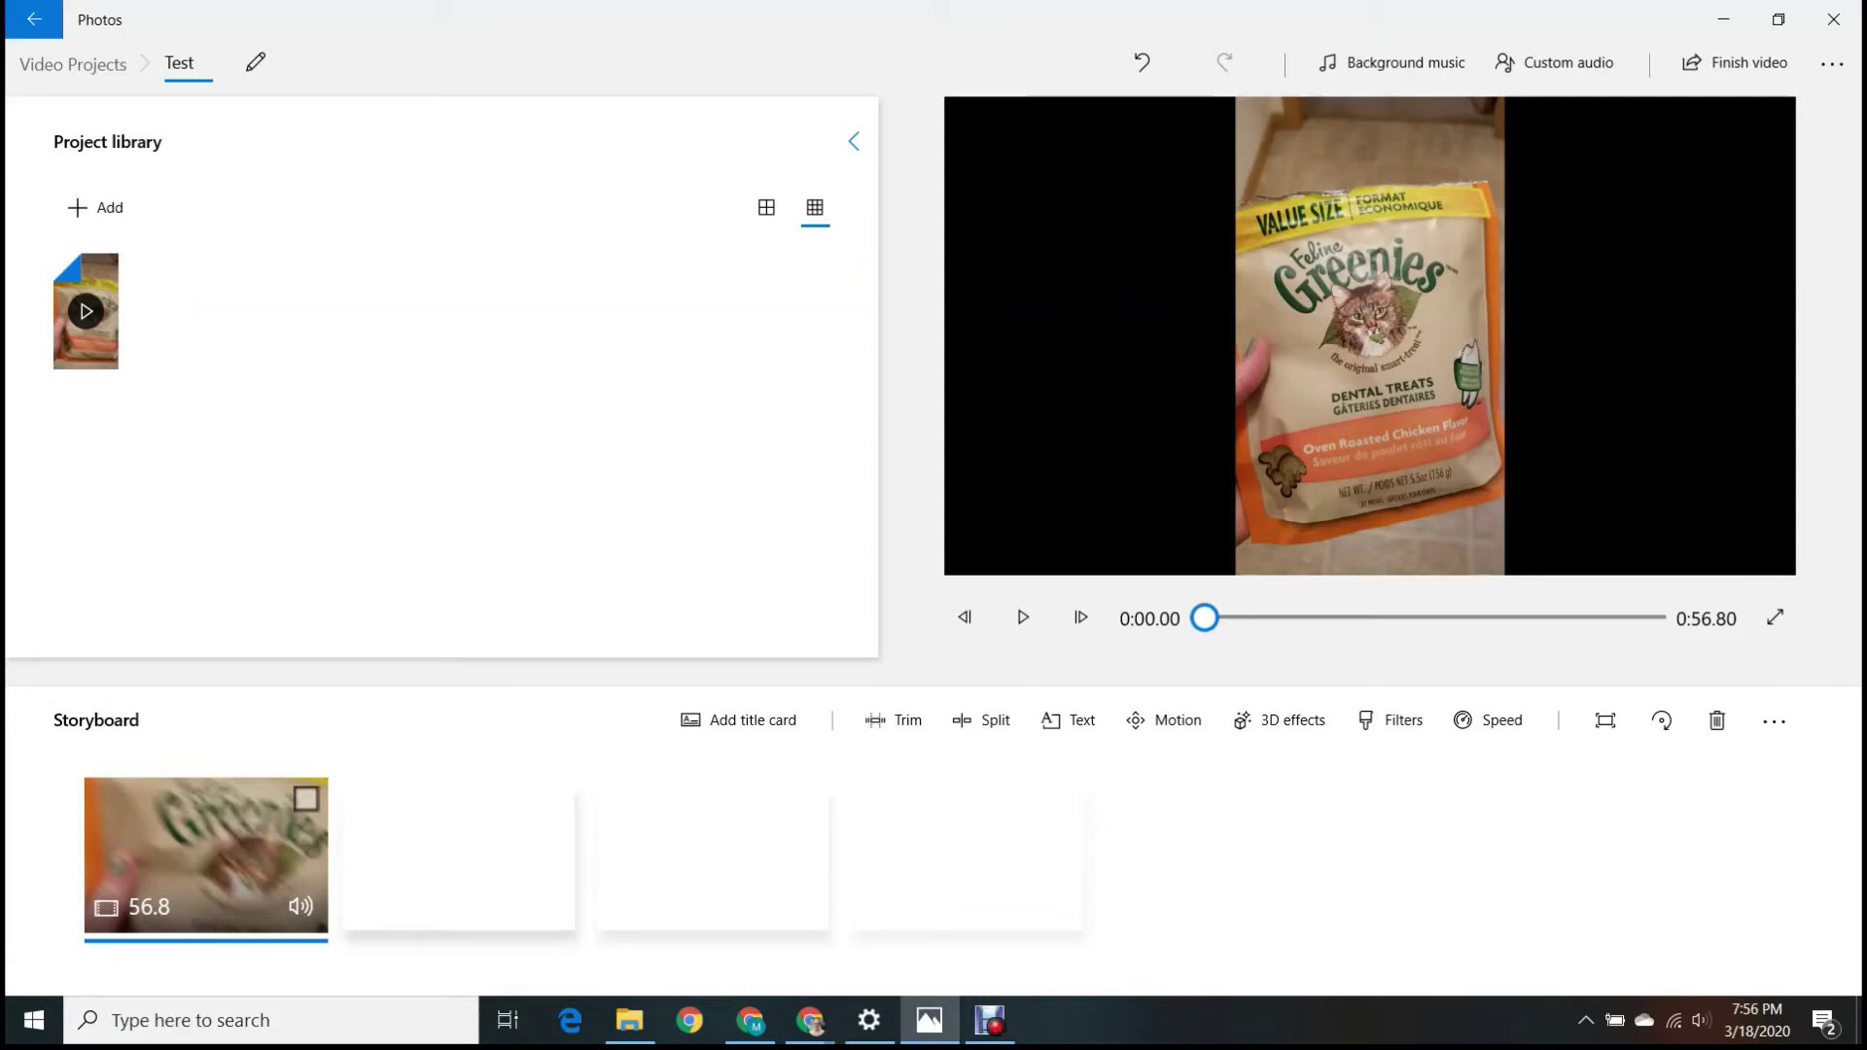
{"action": "left_click", "coordinate": [1436, 617]}
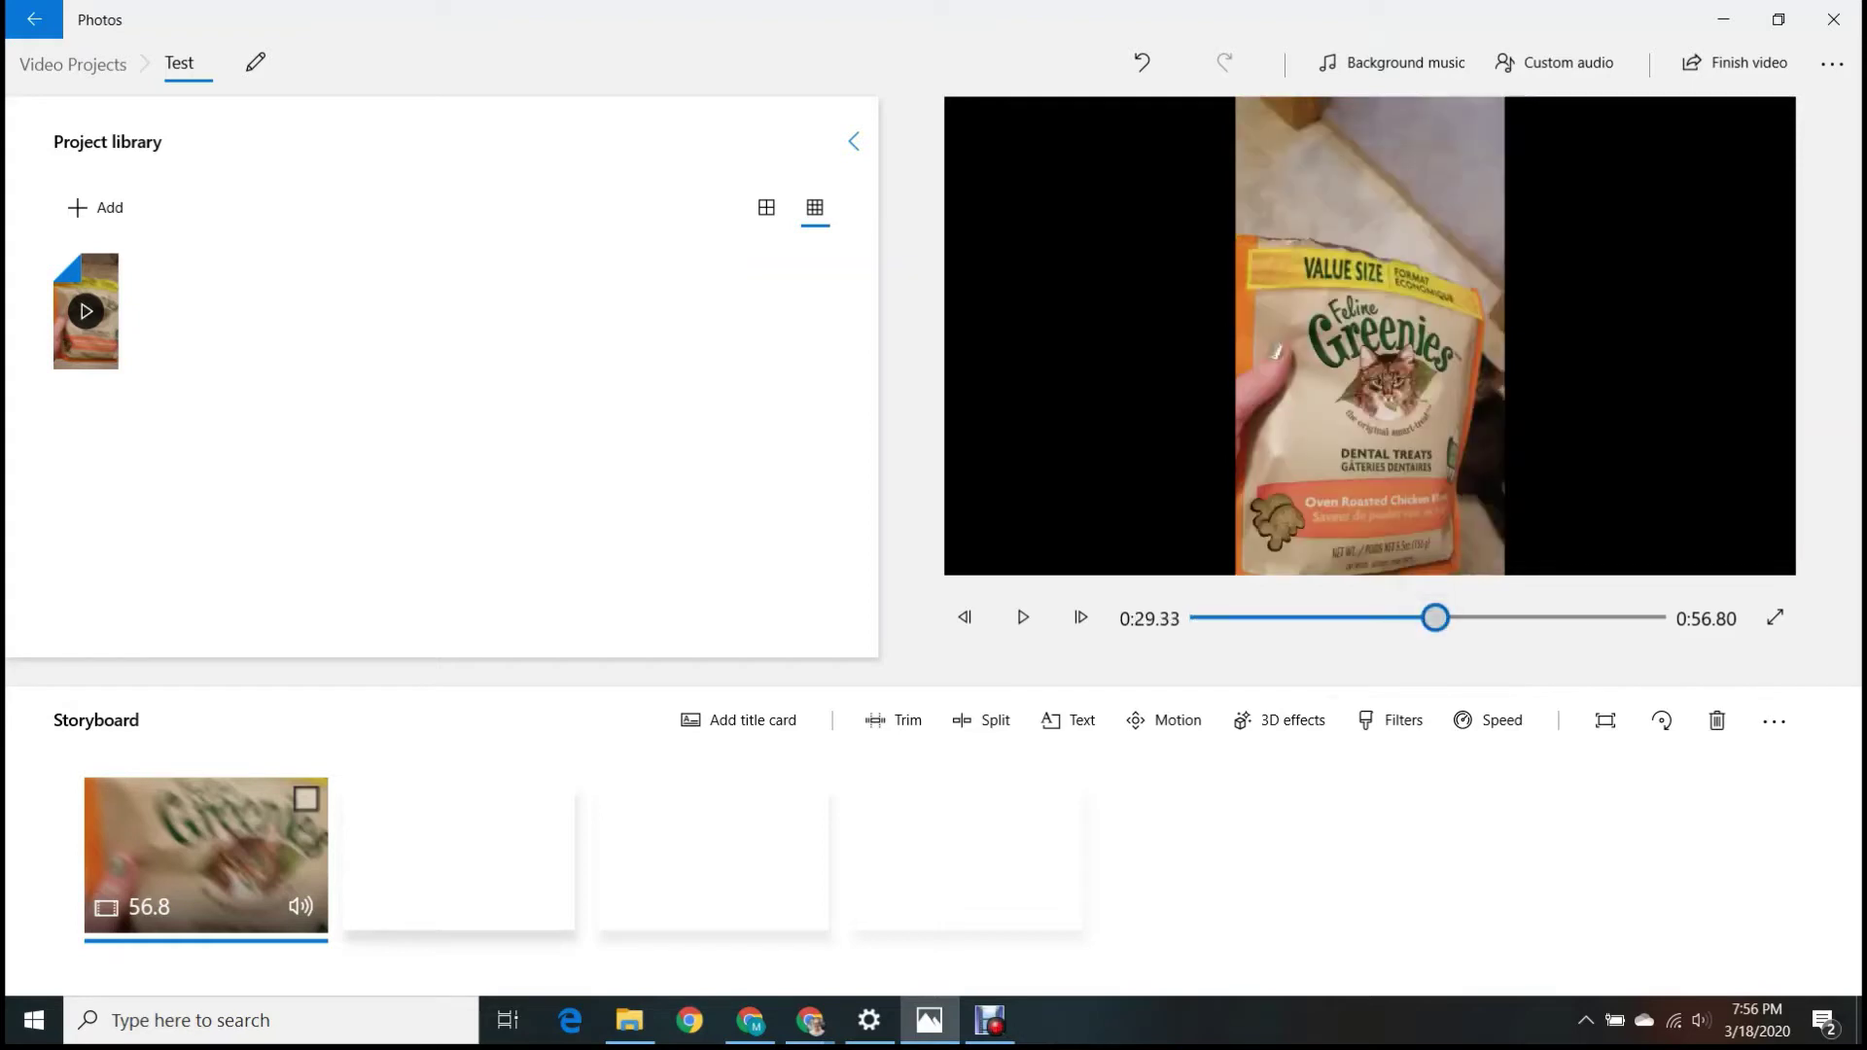
{"action": "left_click_drag", "start_coordinate": [1435, 618], "coordinate": [1493, 618]}
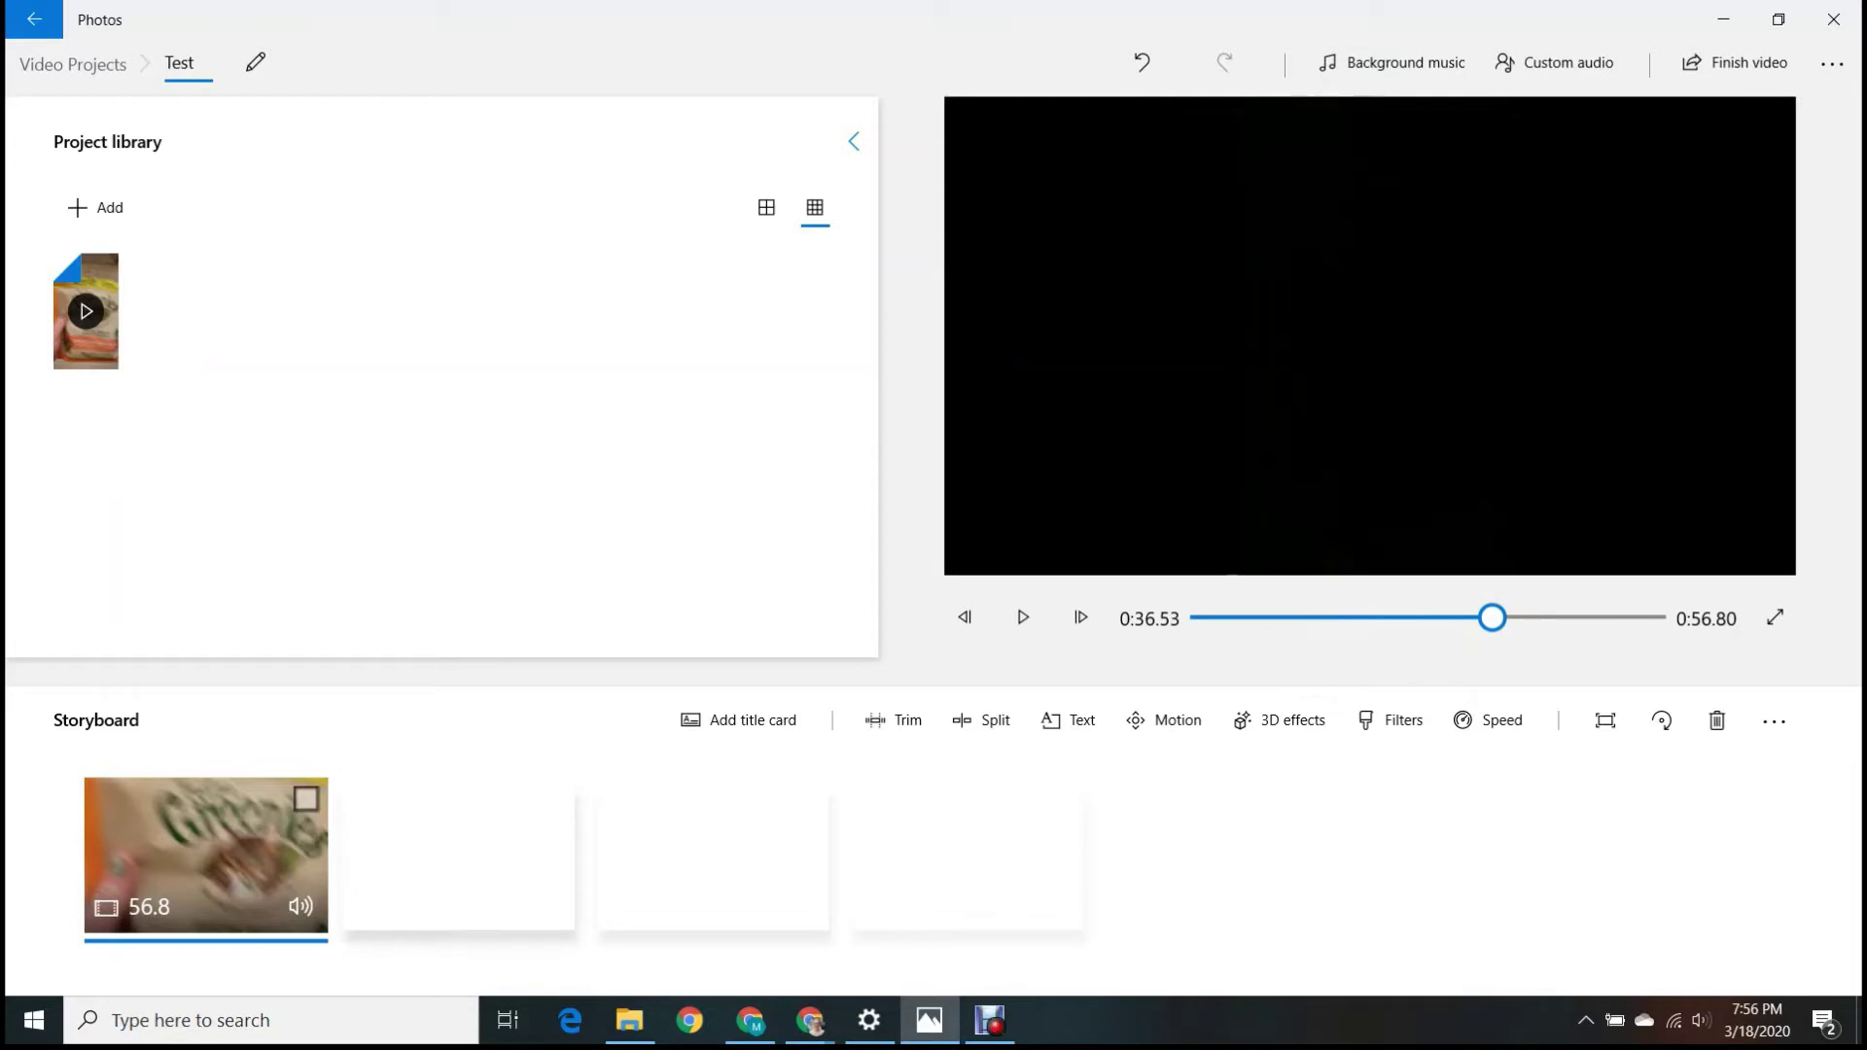
{"action": "left_click_drag", "start_coordinate": [1492, 618], "coordinate": [1420, 618]}
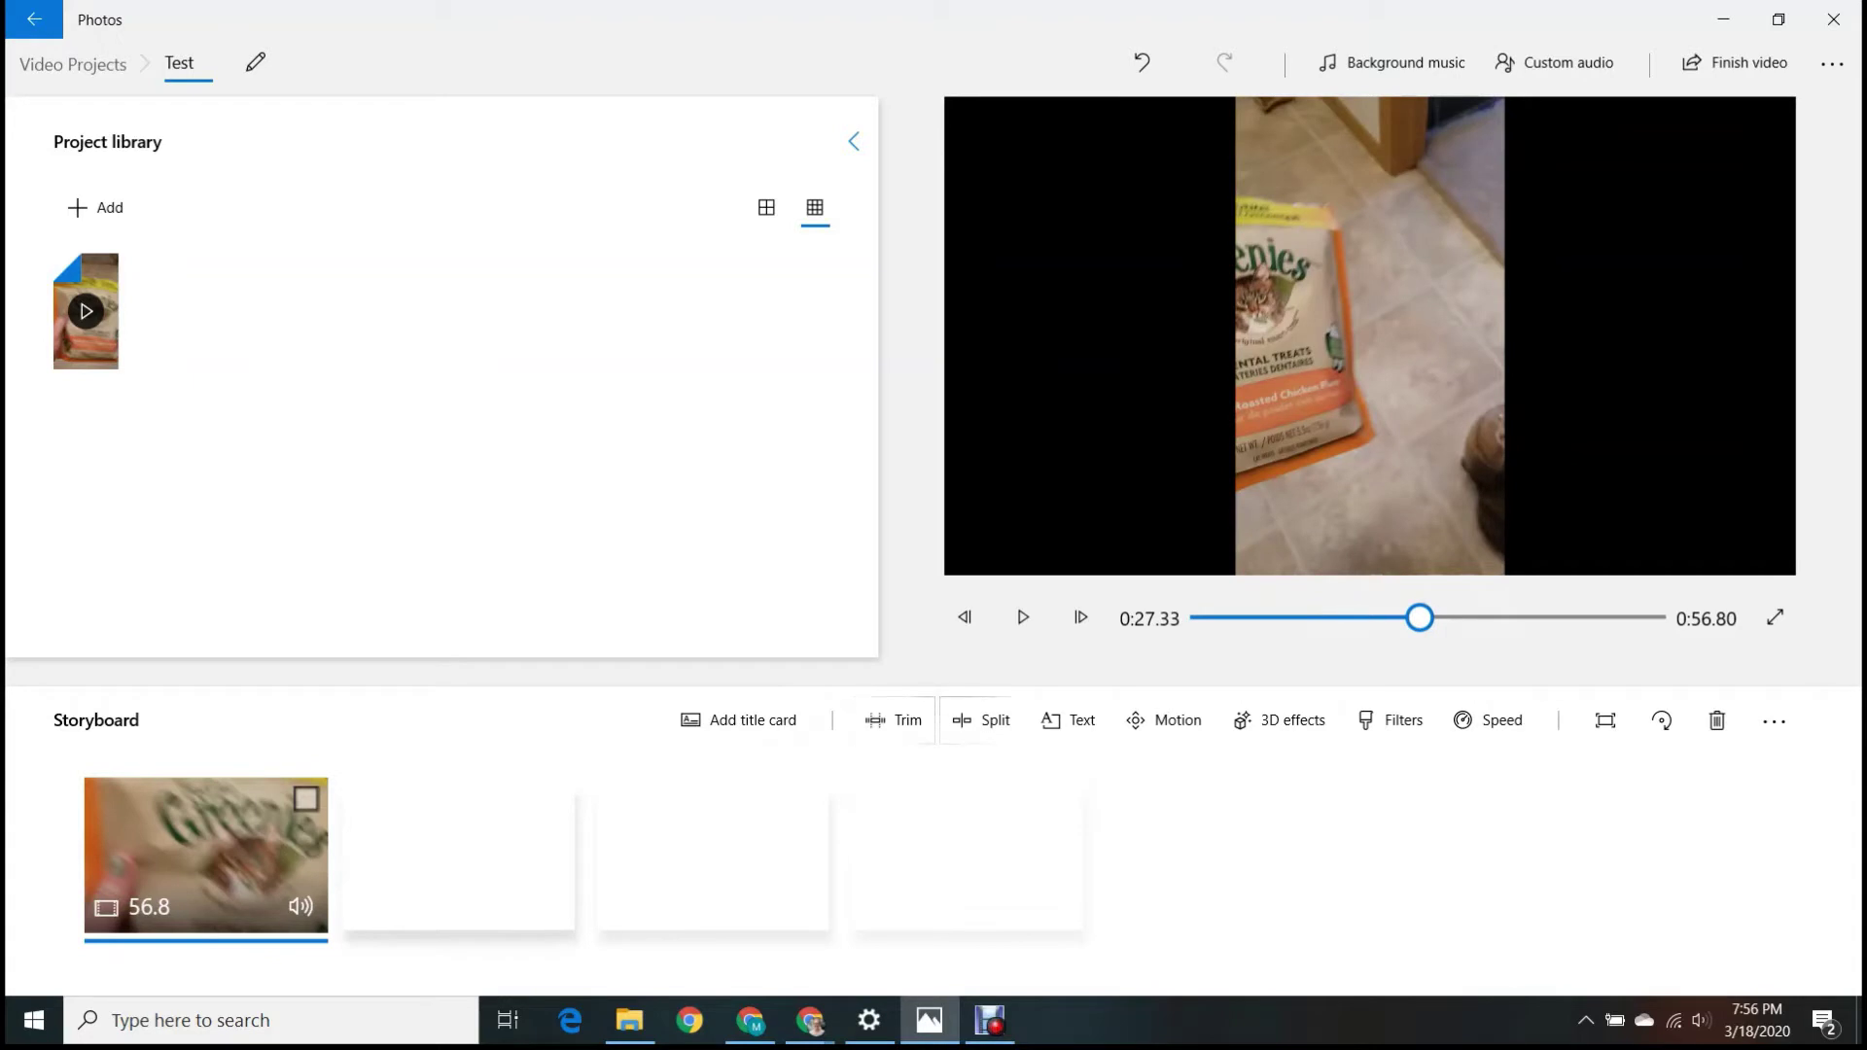
{"action": "left_click", "coordinate": [893, 720]}
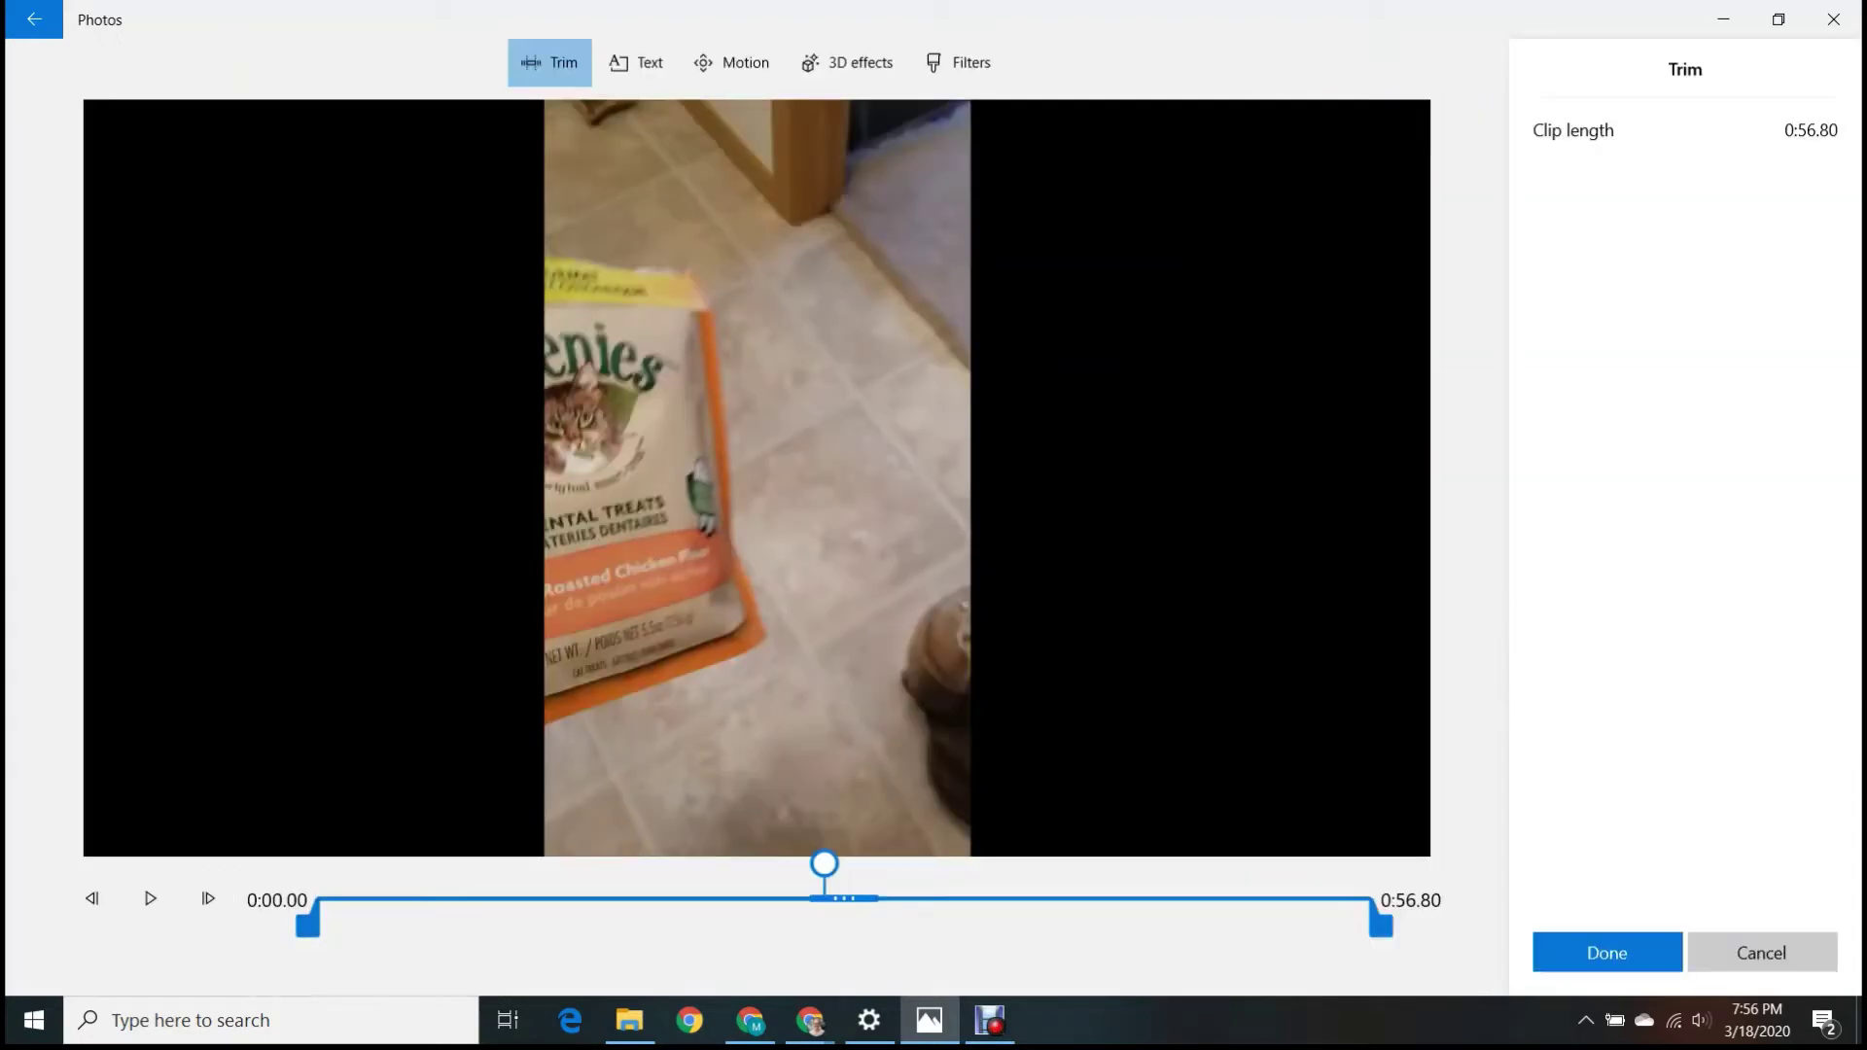
{"action": "mouse_move", "coordinate": [1381, 926]}
{"action": "left_mouse_down"}
{"action": "mouse_move", "coordinate": [833, 925]}
{"action": "mouse_move", "coordinate": [1381, 925]}
{"action": "left_mouse_up"}
{"action": "left_click", "coordinate": [1762, 952]}
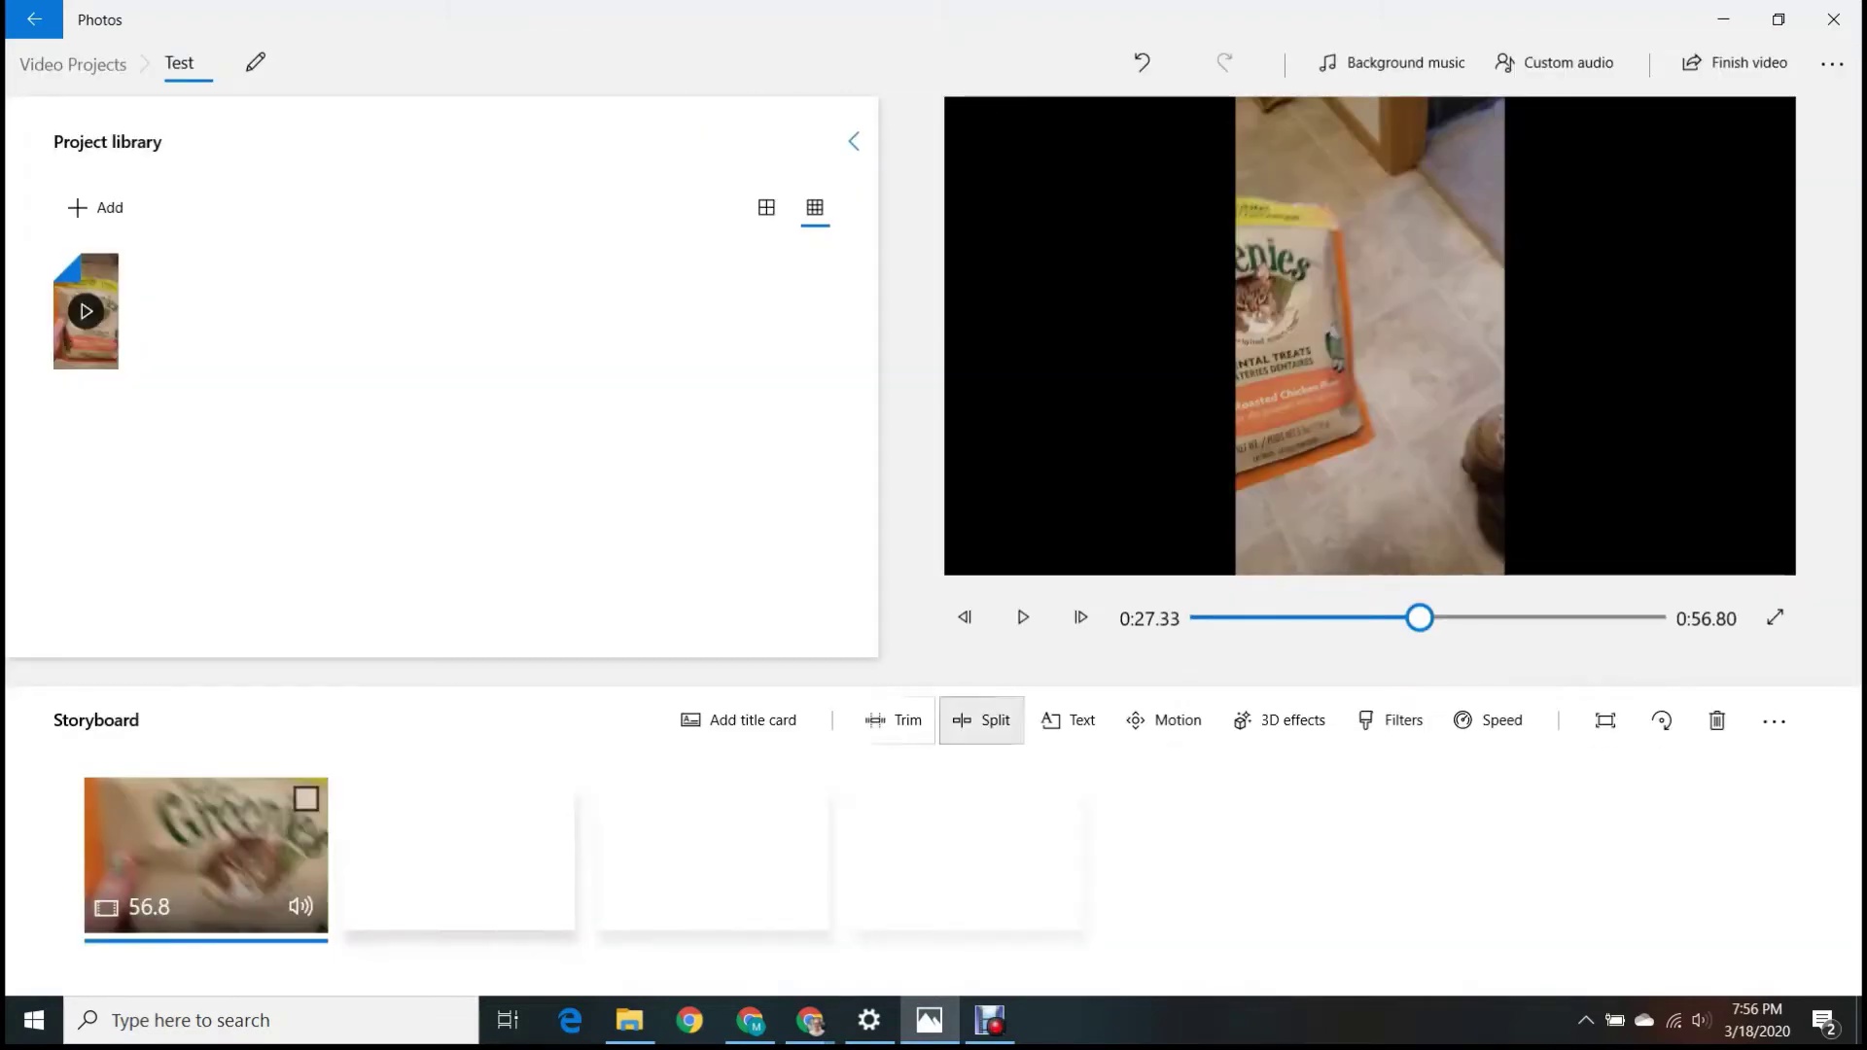
- Split the storyboard video into two clips at about 0:29.93
{"action": "left_click", "coordinate": [982, 720]}
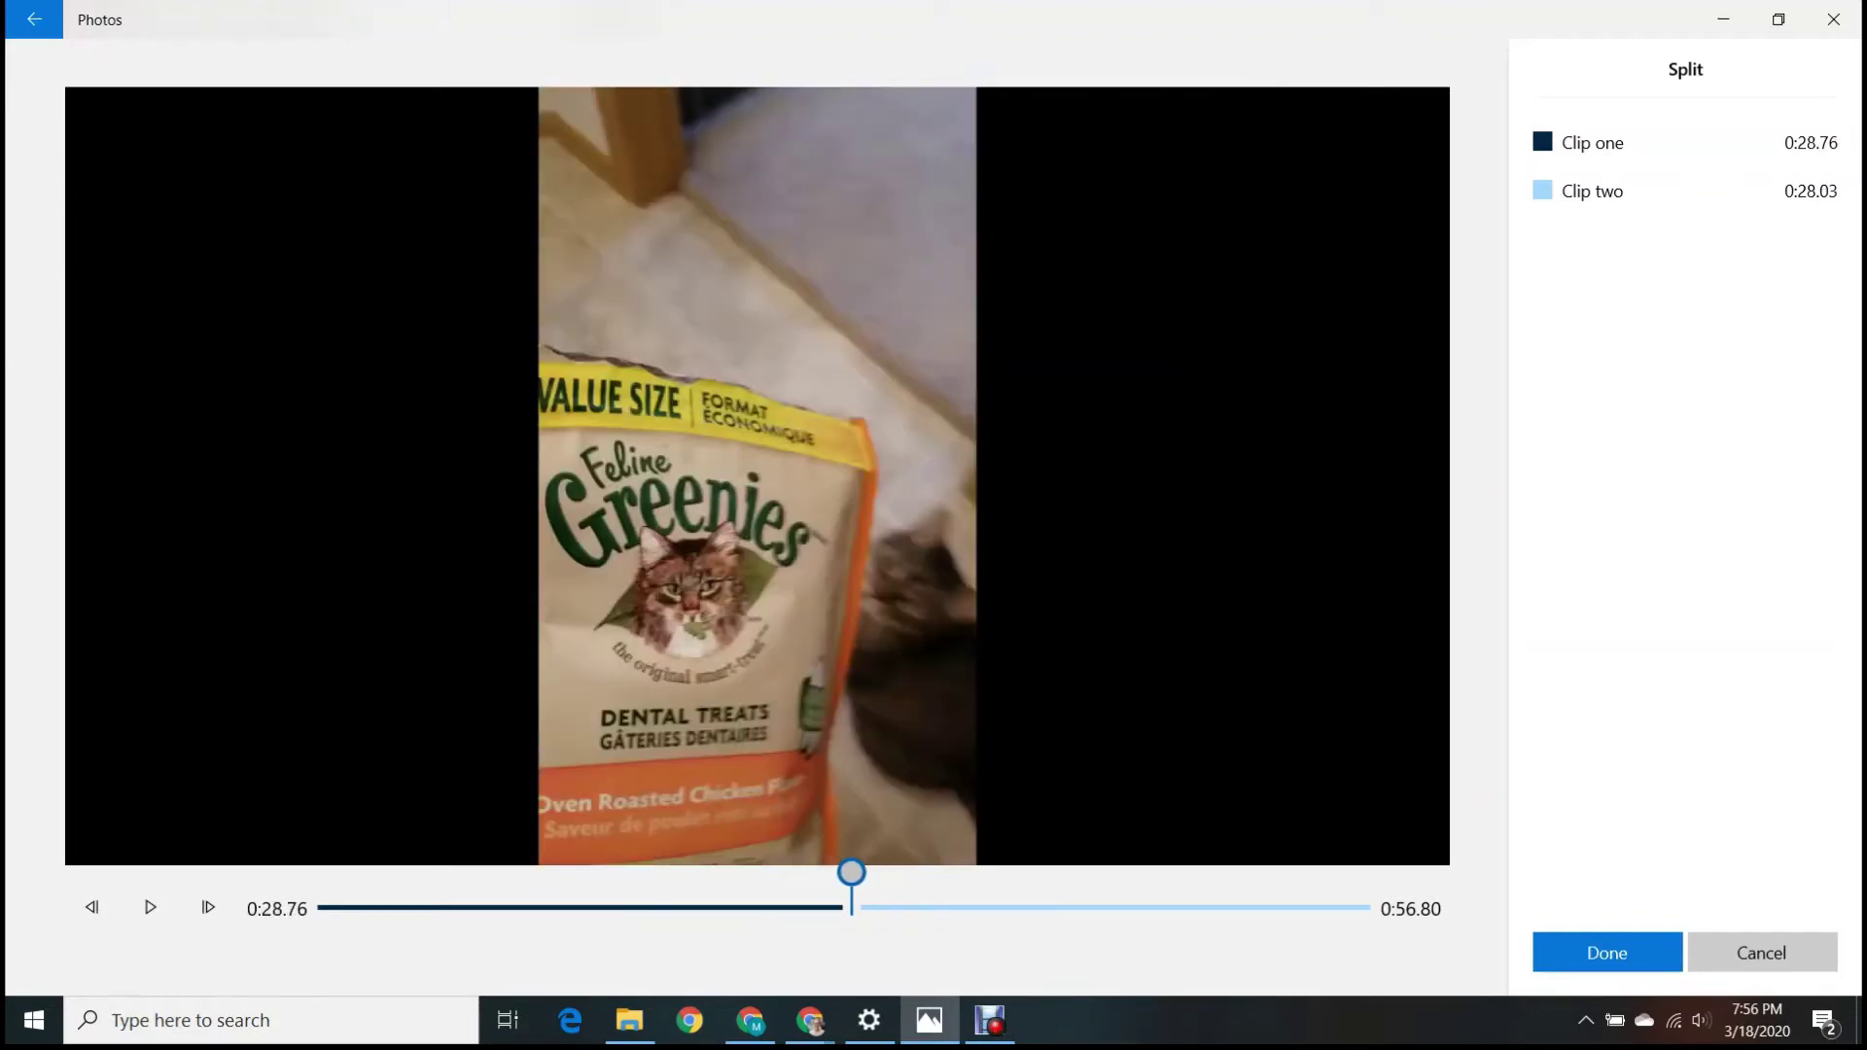
{"action": "left_click", "coordinate": [150, 906]}
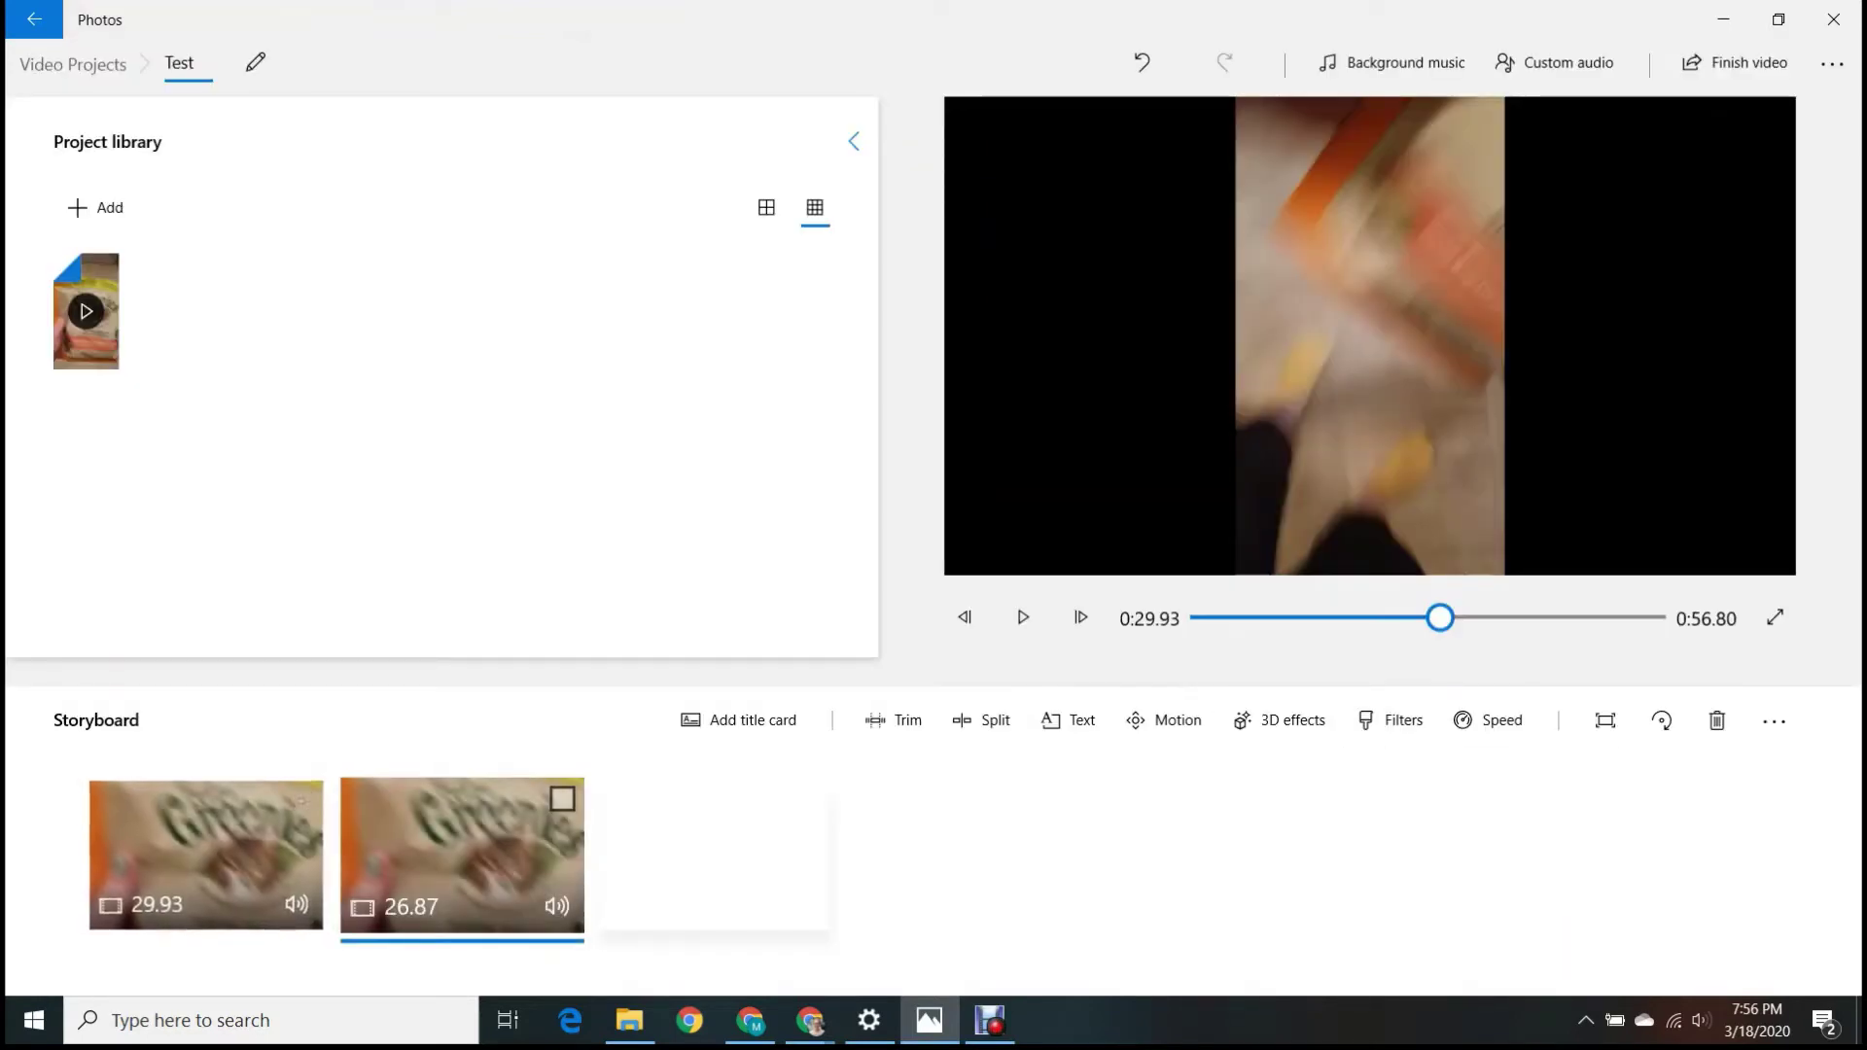
- Trim the beginning of the first storyboard clip so that it starts at about 0:00.56
{"action": "left_click", "coordinate": [206, 855]}
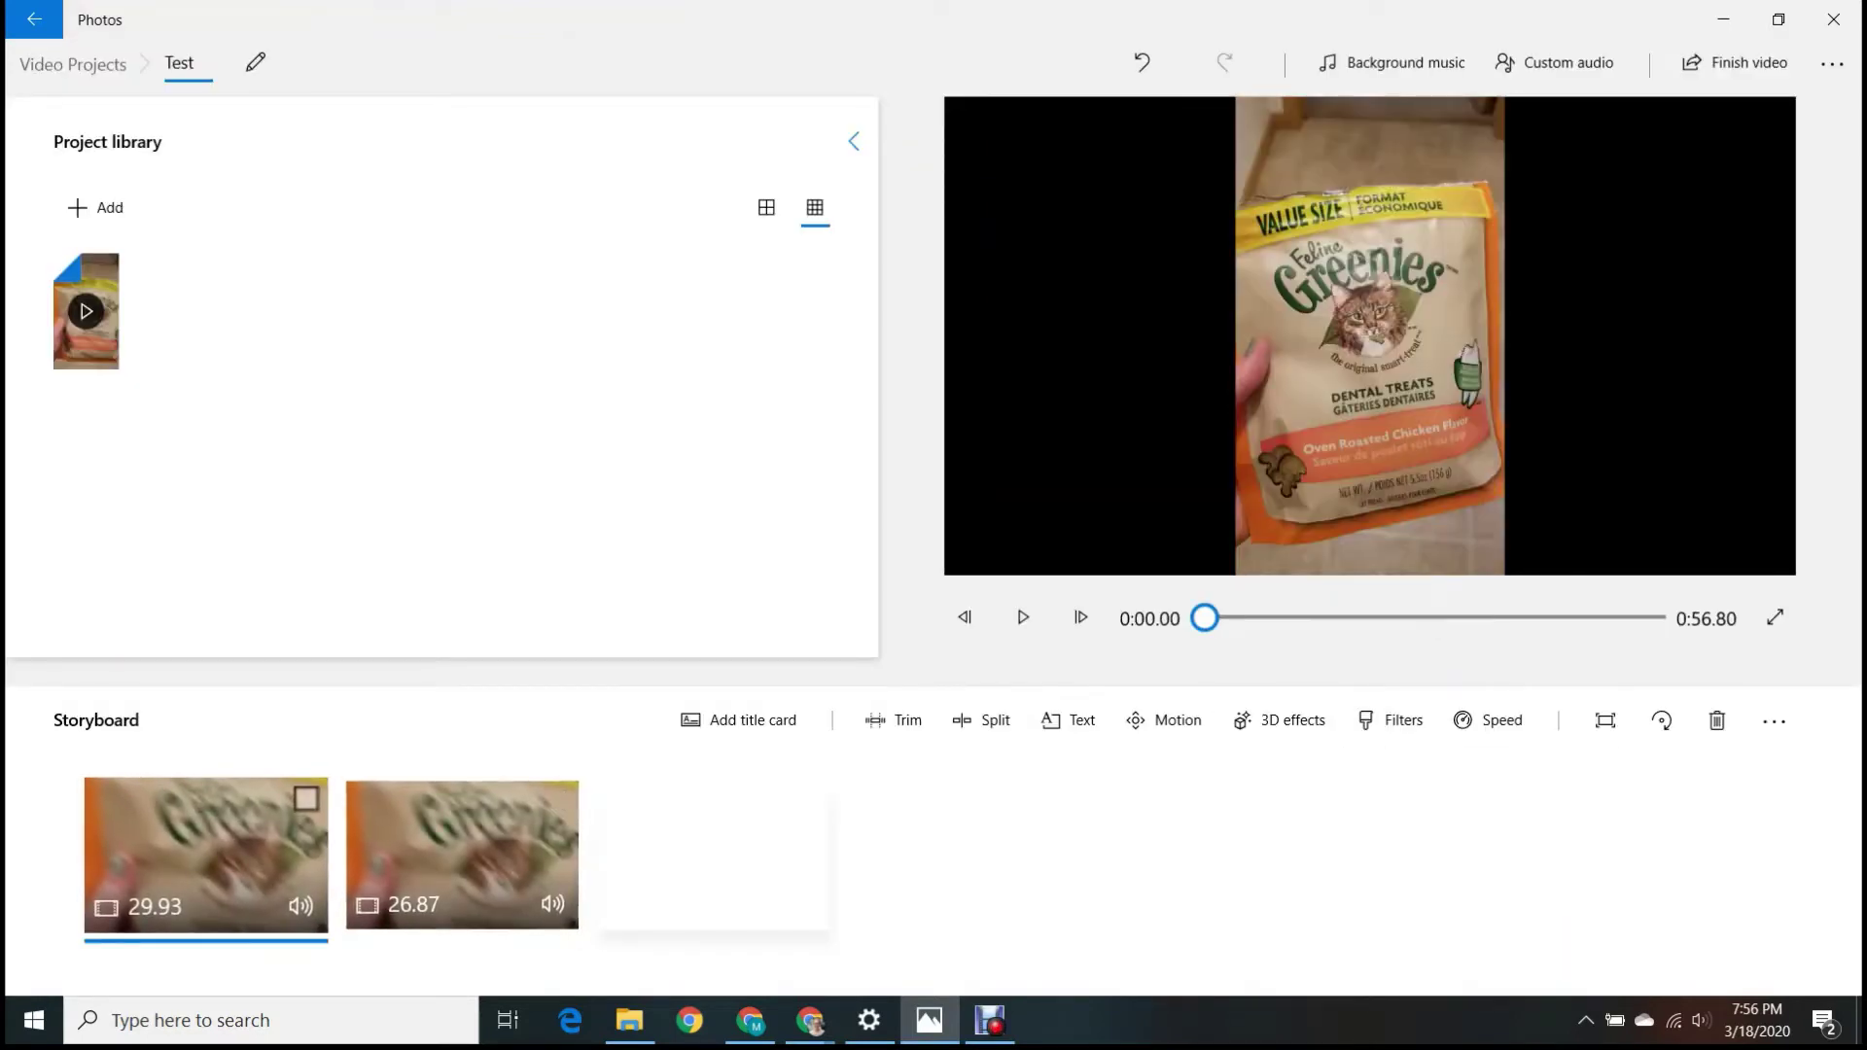
{"action": "left_click", "coordinate": [894, 719]}
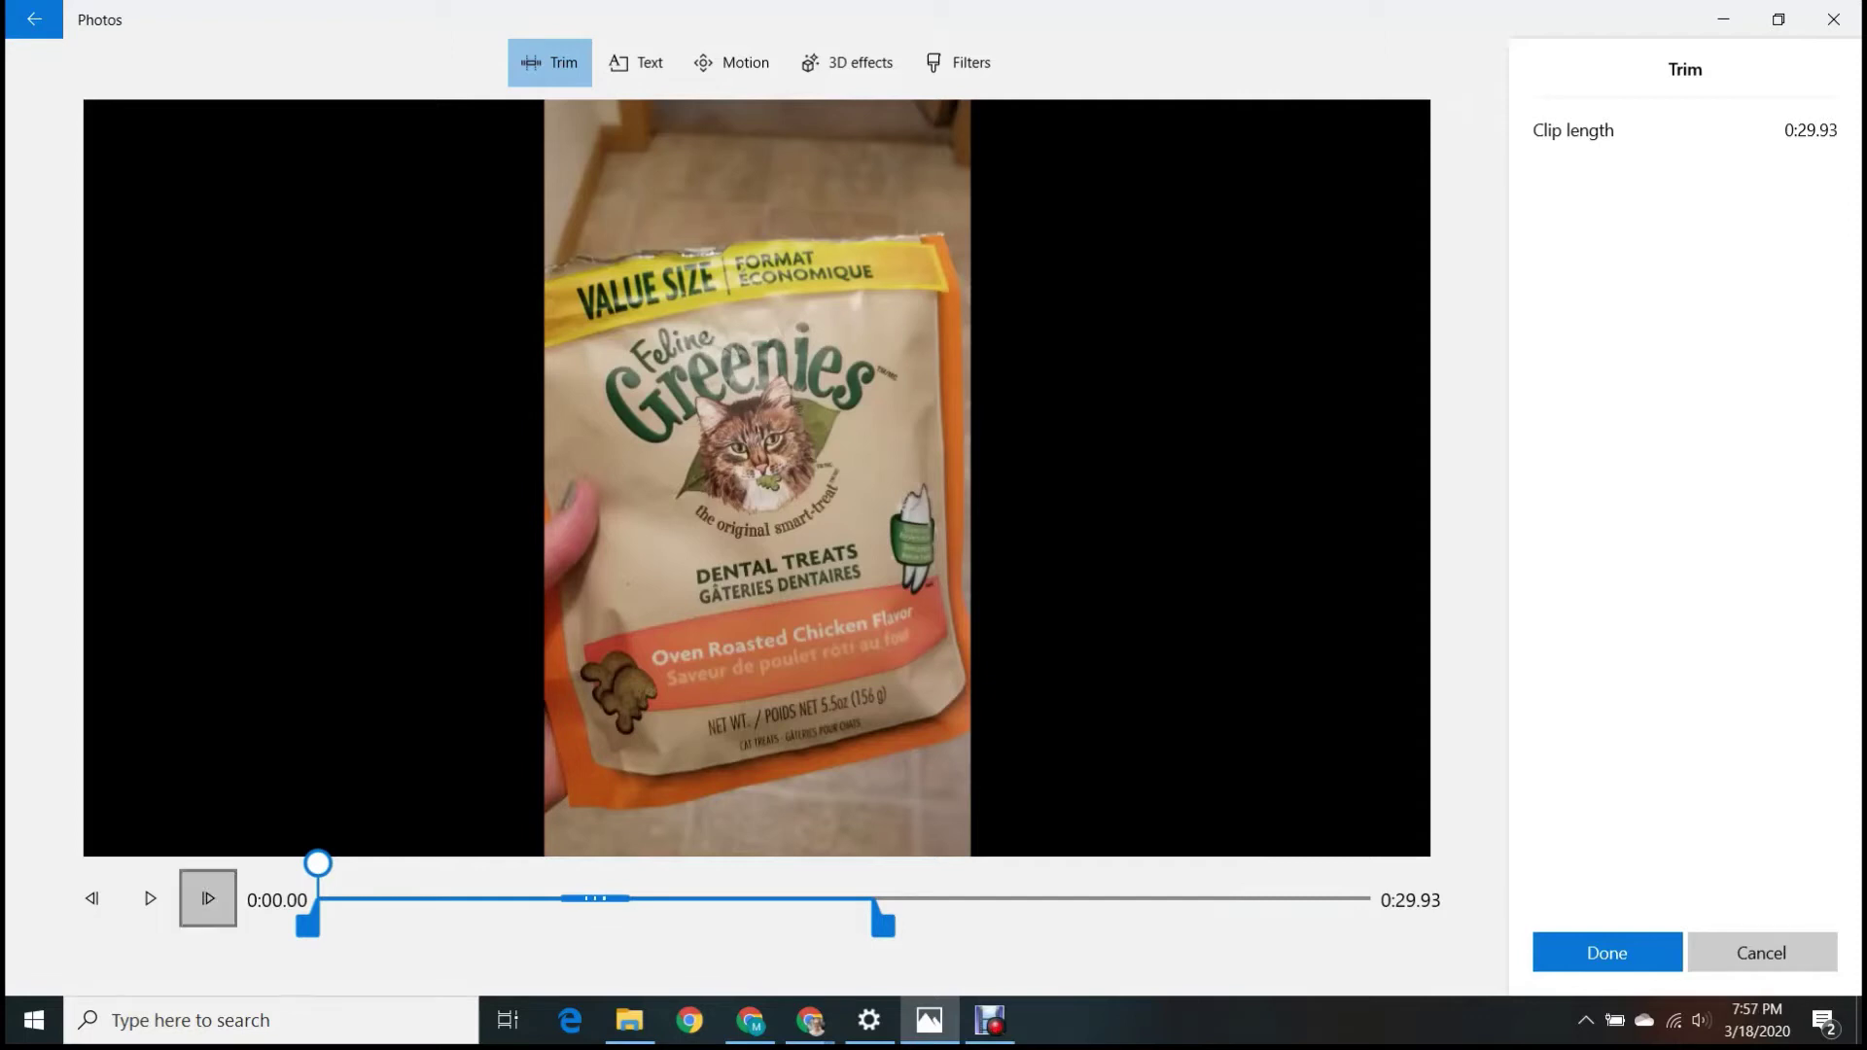
{"action": "left_click", "coordinate": [150, 898]}
{"action": "left_click", "coordinate": [149, 897]}
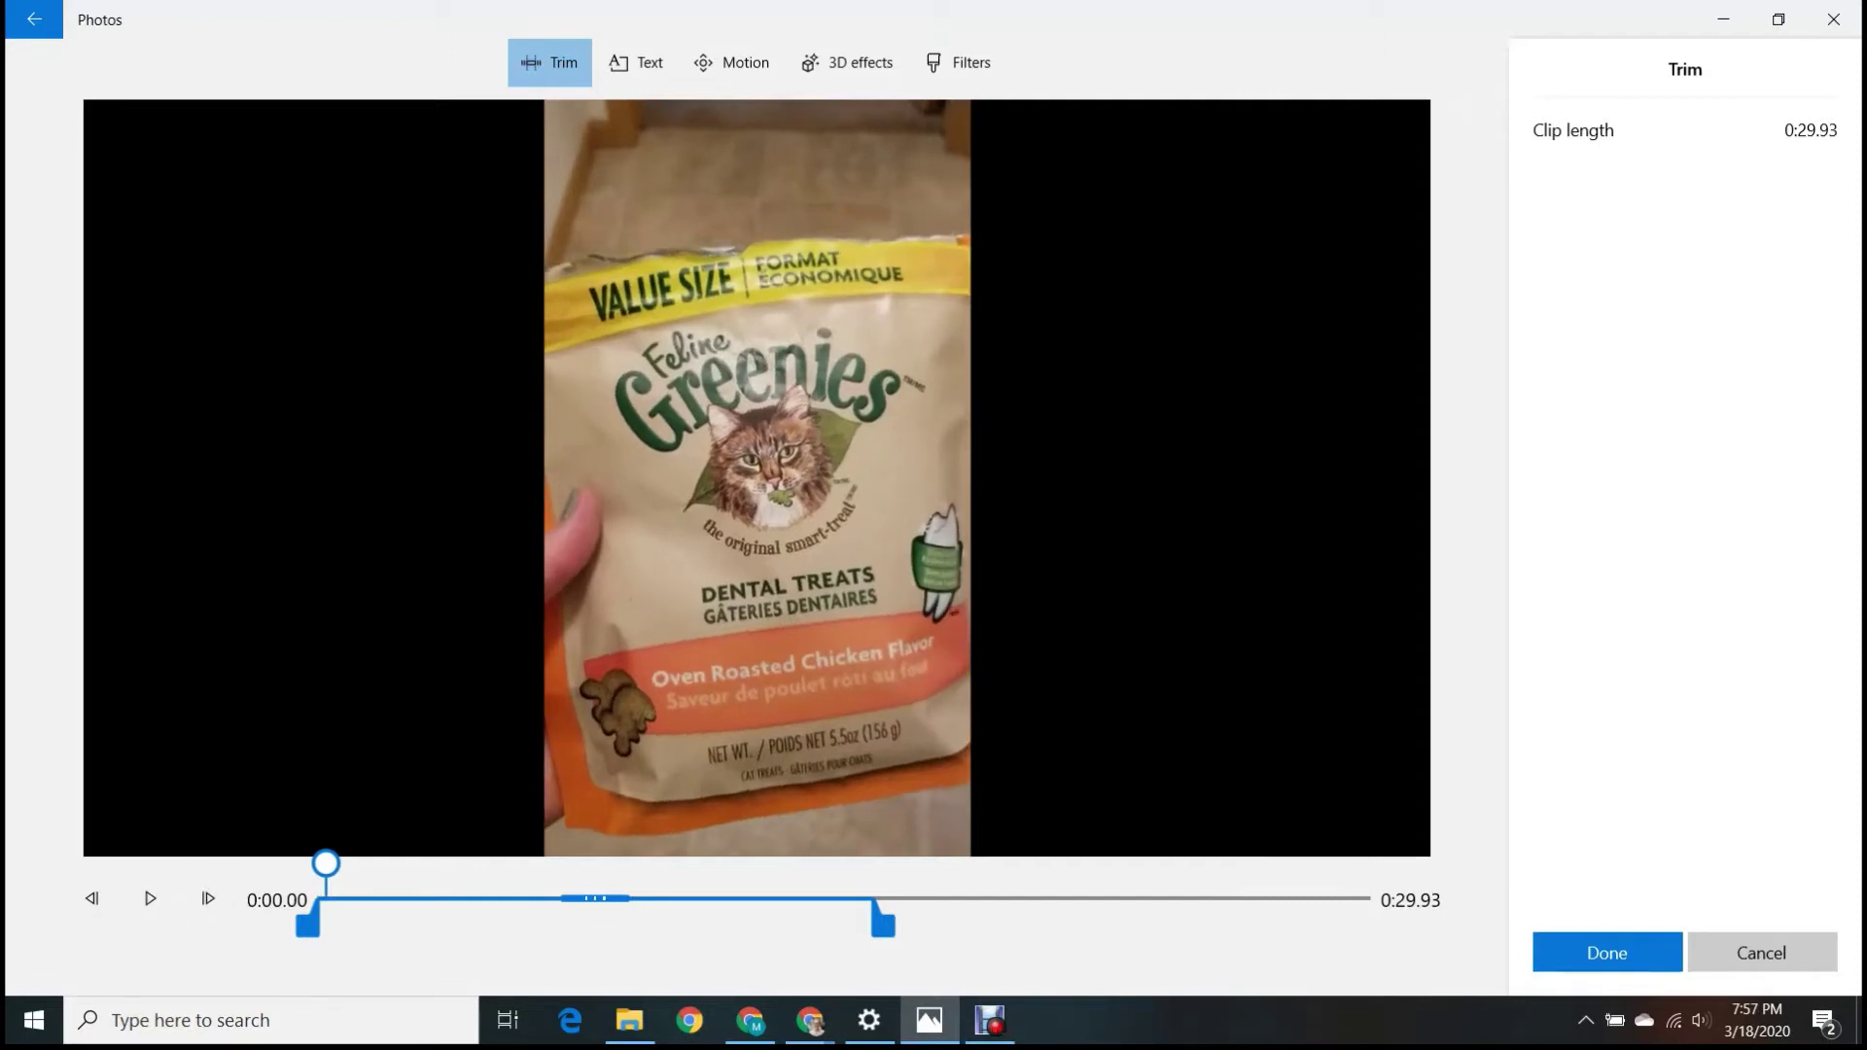
{"action": "left_click_drag", "start_coordinate": [307, 925], "coordinate": [318, 925]}
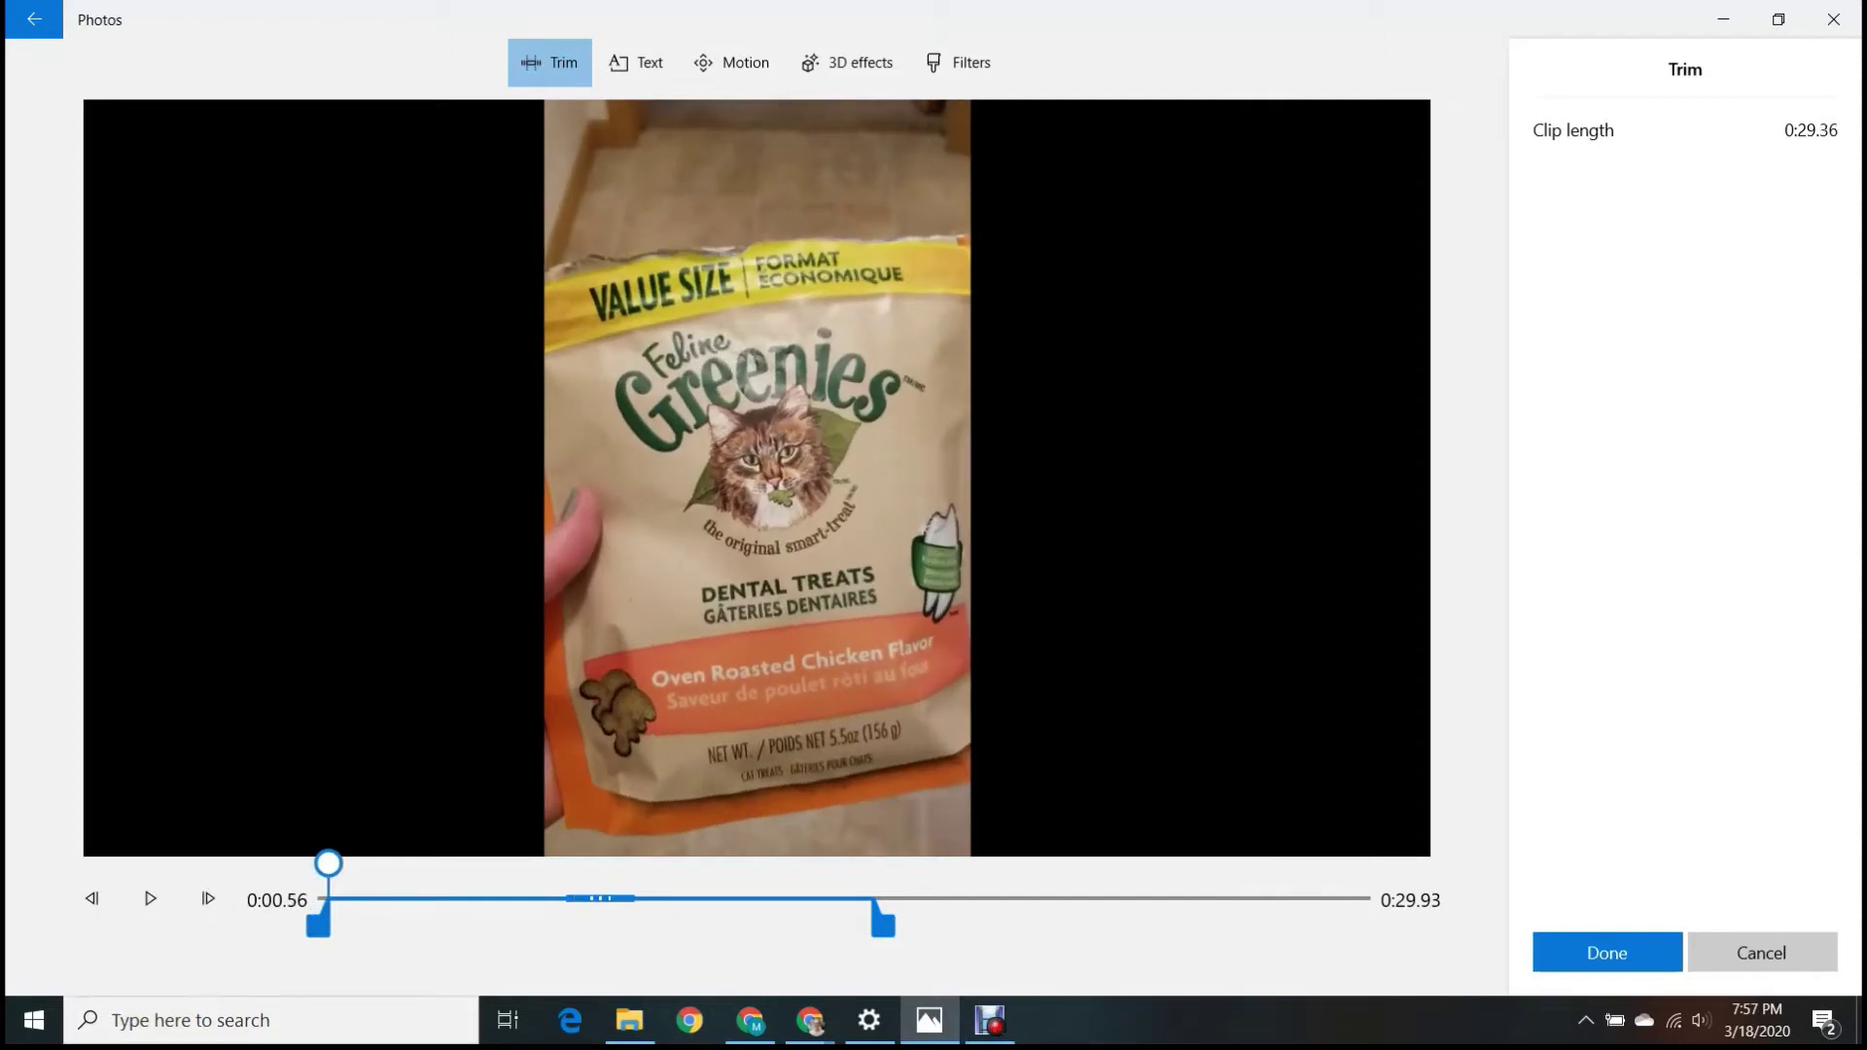
{"action": "left_click", "coordinate": [150, 897]}
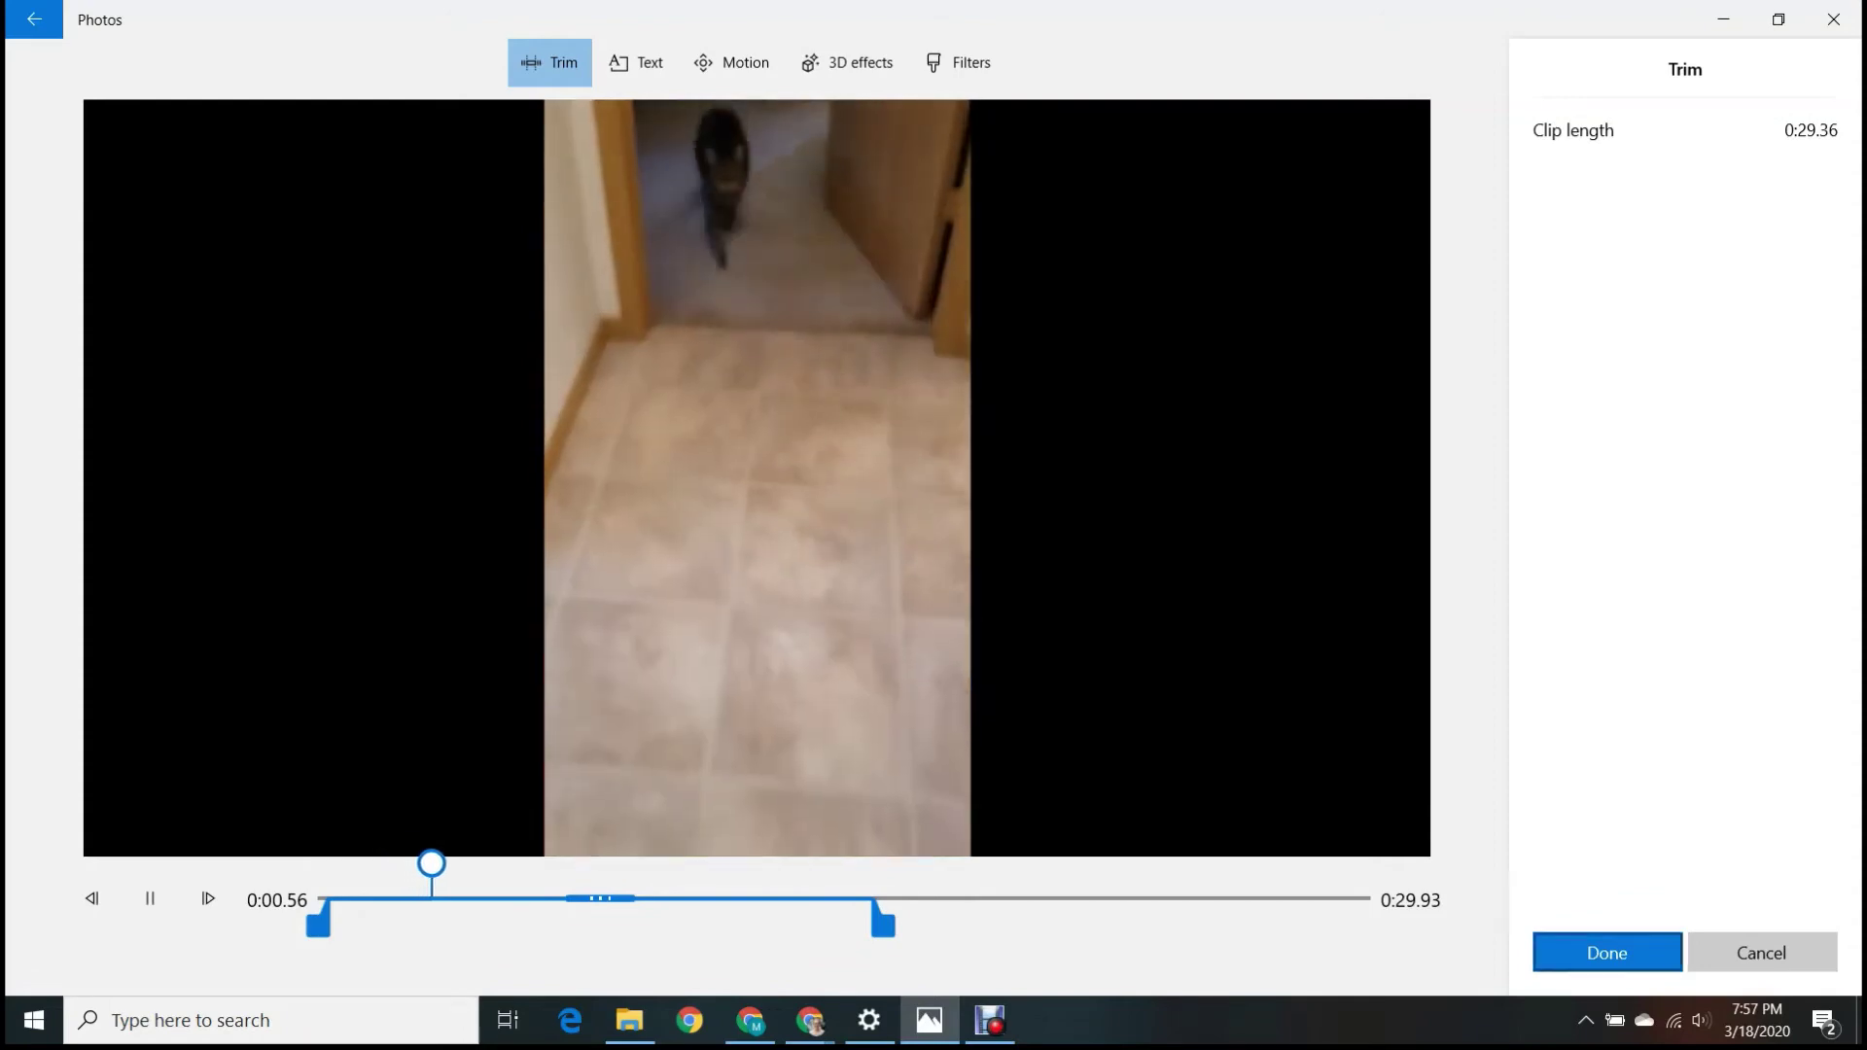
{"action": "key", "text": "space"}
{"action": "key", "text": "Return"}
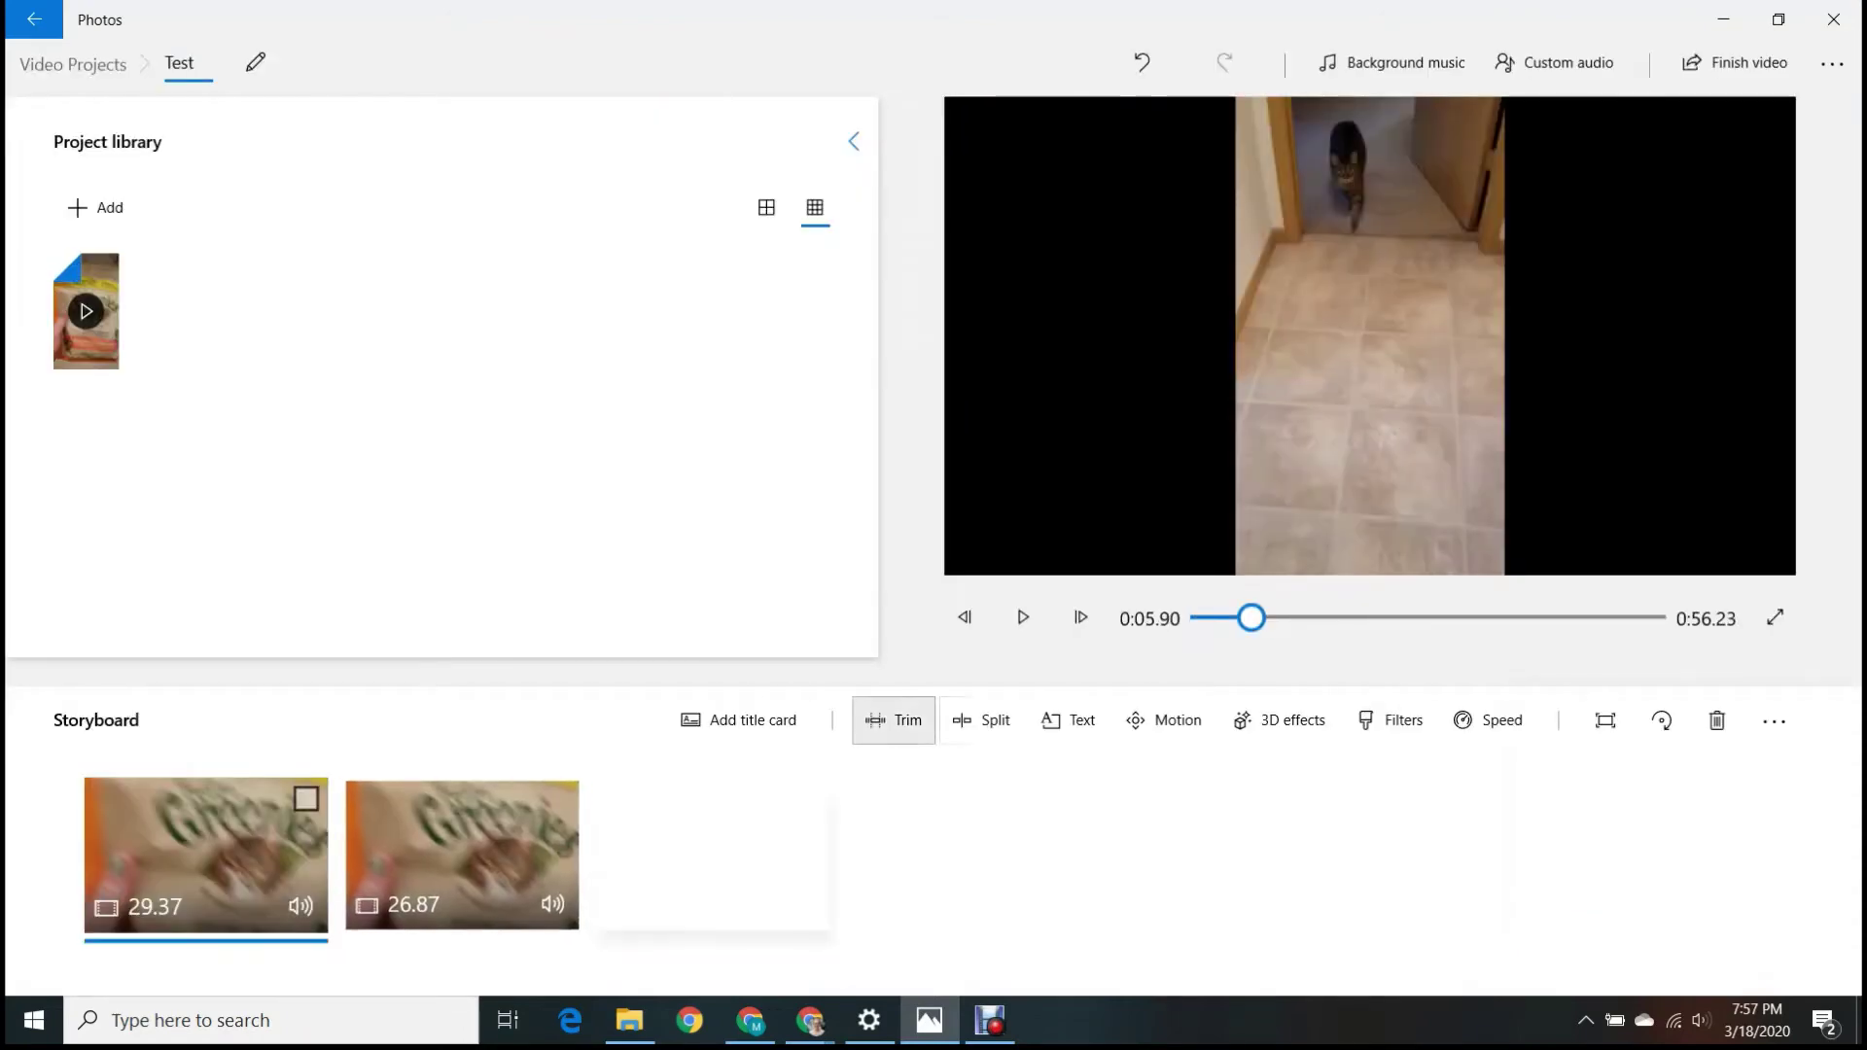
- Trim the beginning of the second storyboard clip so that it starts at about 0:42.10
{"action": "left_click", "coordinate": [462, 856]}
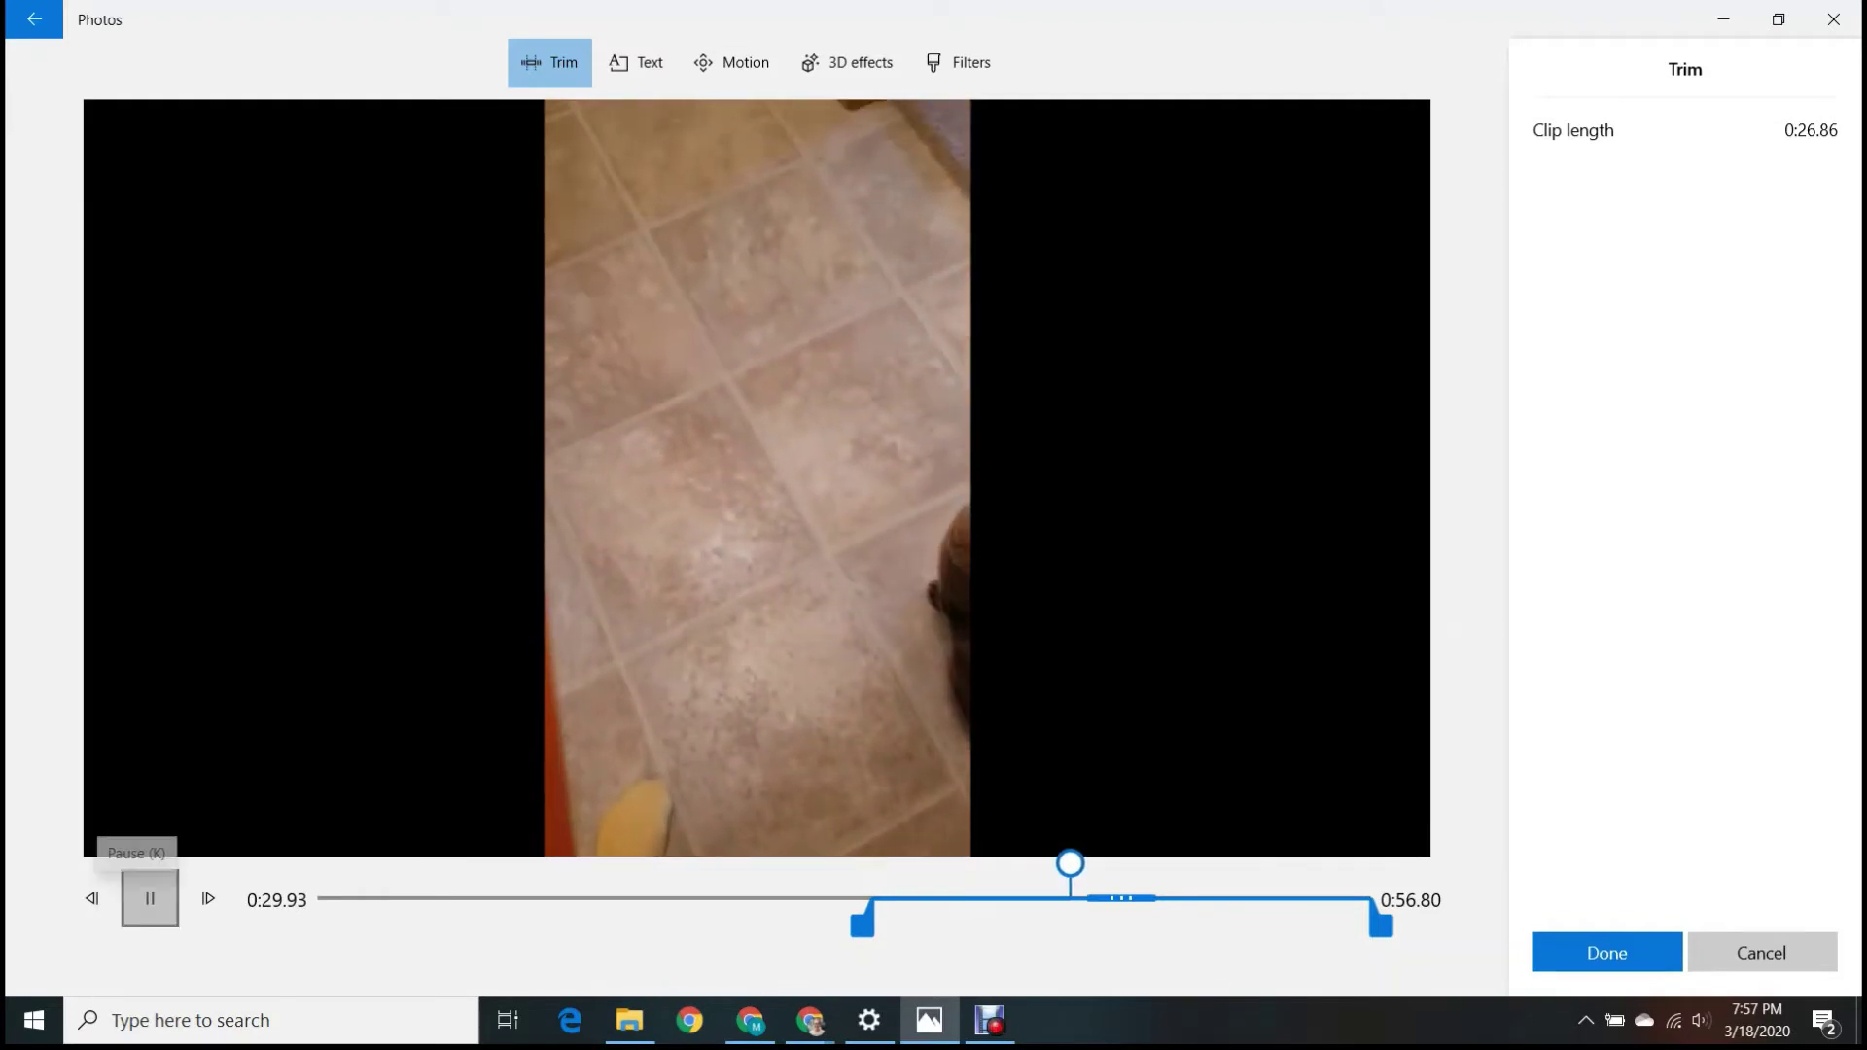
{"action": "left_click", "coordinate": [150, 899]}
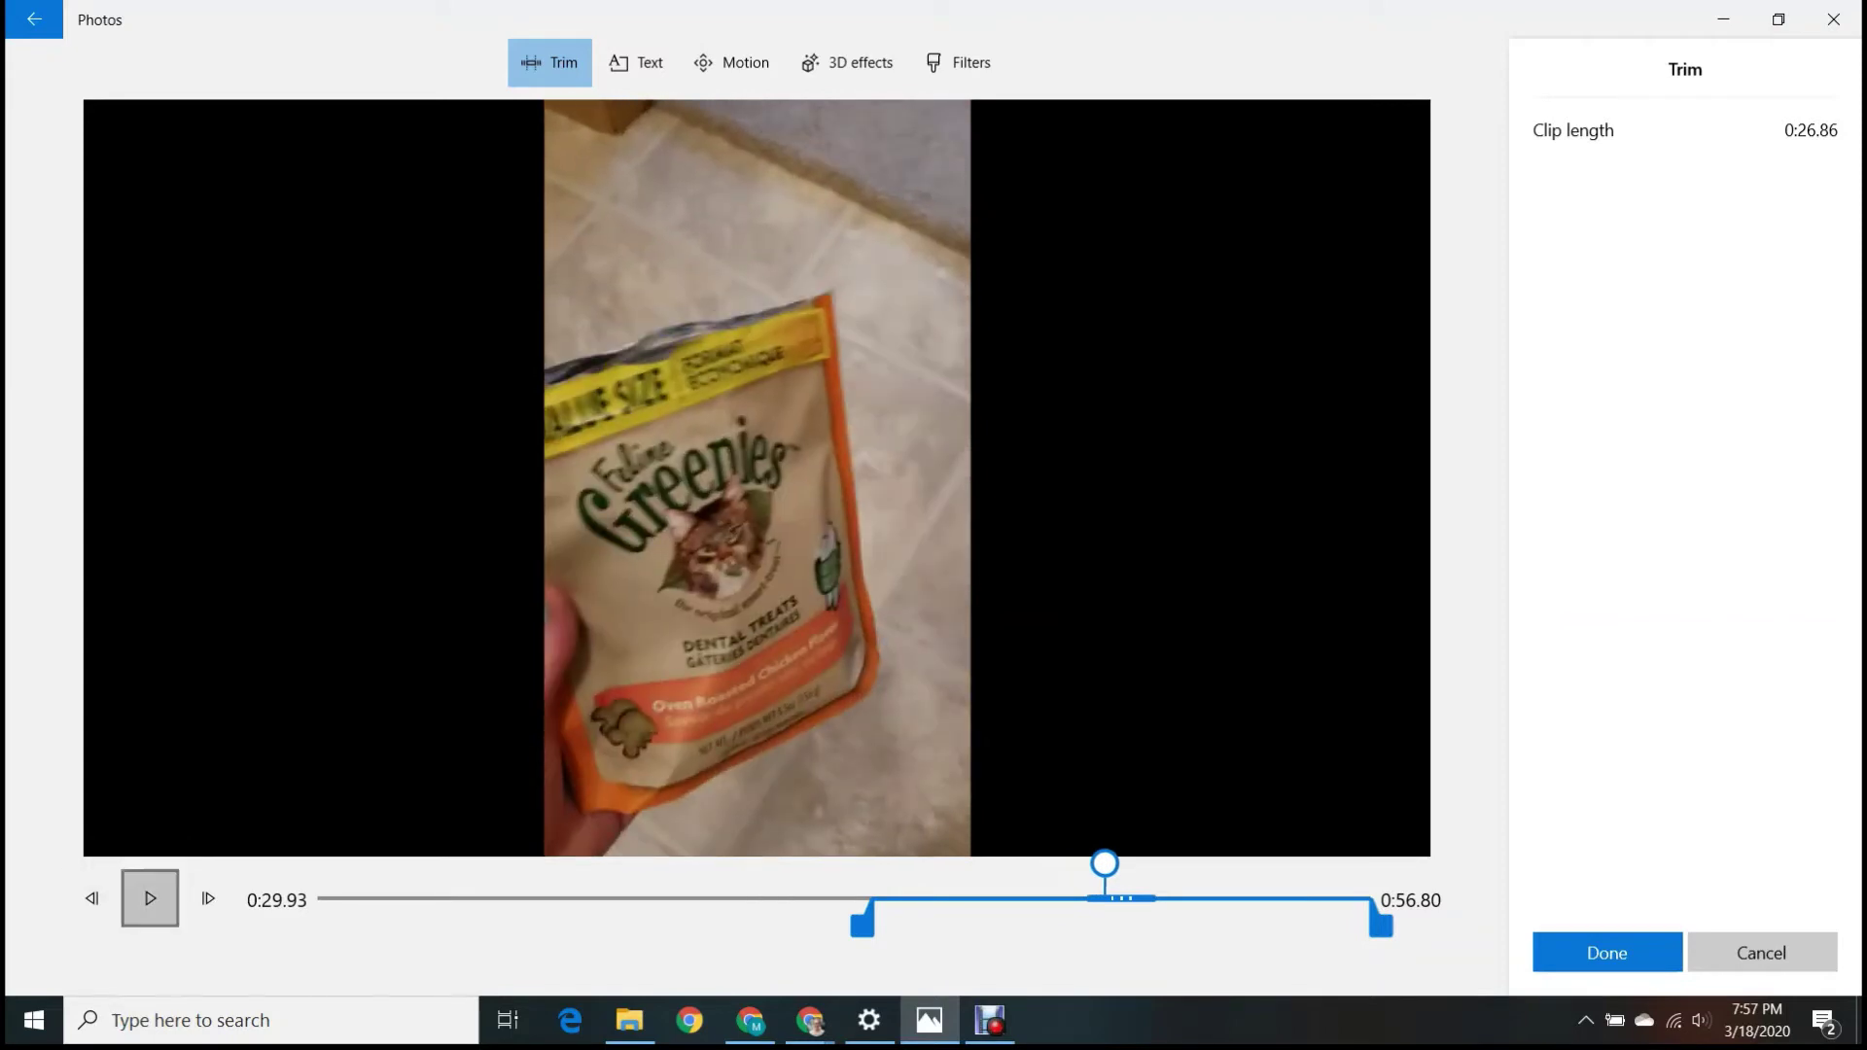
{"action": "left_click", "coordinate": [91, 898]}
{"action": "left_click", "coordinate": [91, 899]}
{"action": "left_click", "coordinate": [92, 898]}
{"action": "left_click", "coordinate": [91, 899]}
{"action": "left_click", "coordinate": [92, 899]}
{"action": "left_click", "coordinate": [92, 898]}
{"action": "left_click", "coordinate": [92, 899]}
{"action": "left_click", "coordinate": [91, 899]}
{"action": "left_click", "coordinate": [91, 898]}
{"action": "left_click", "coordinate": [91, 899]}
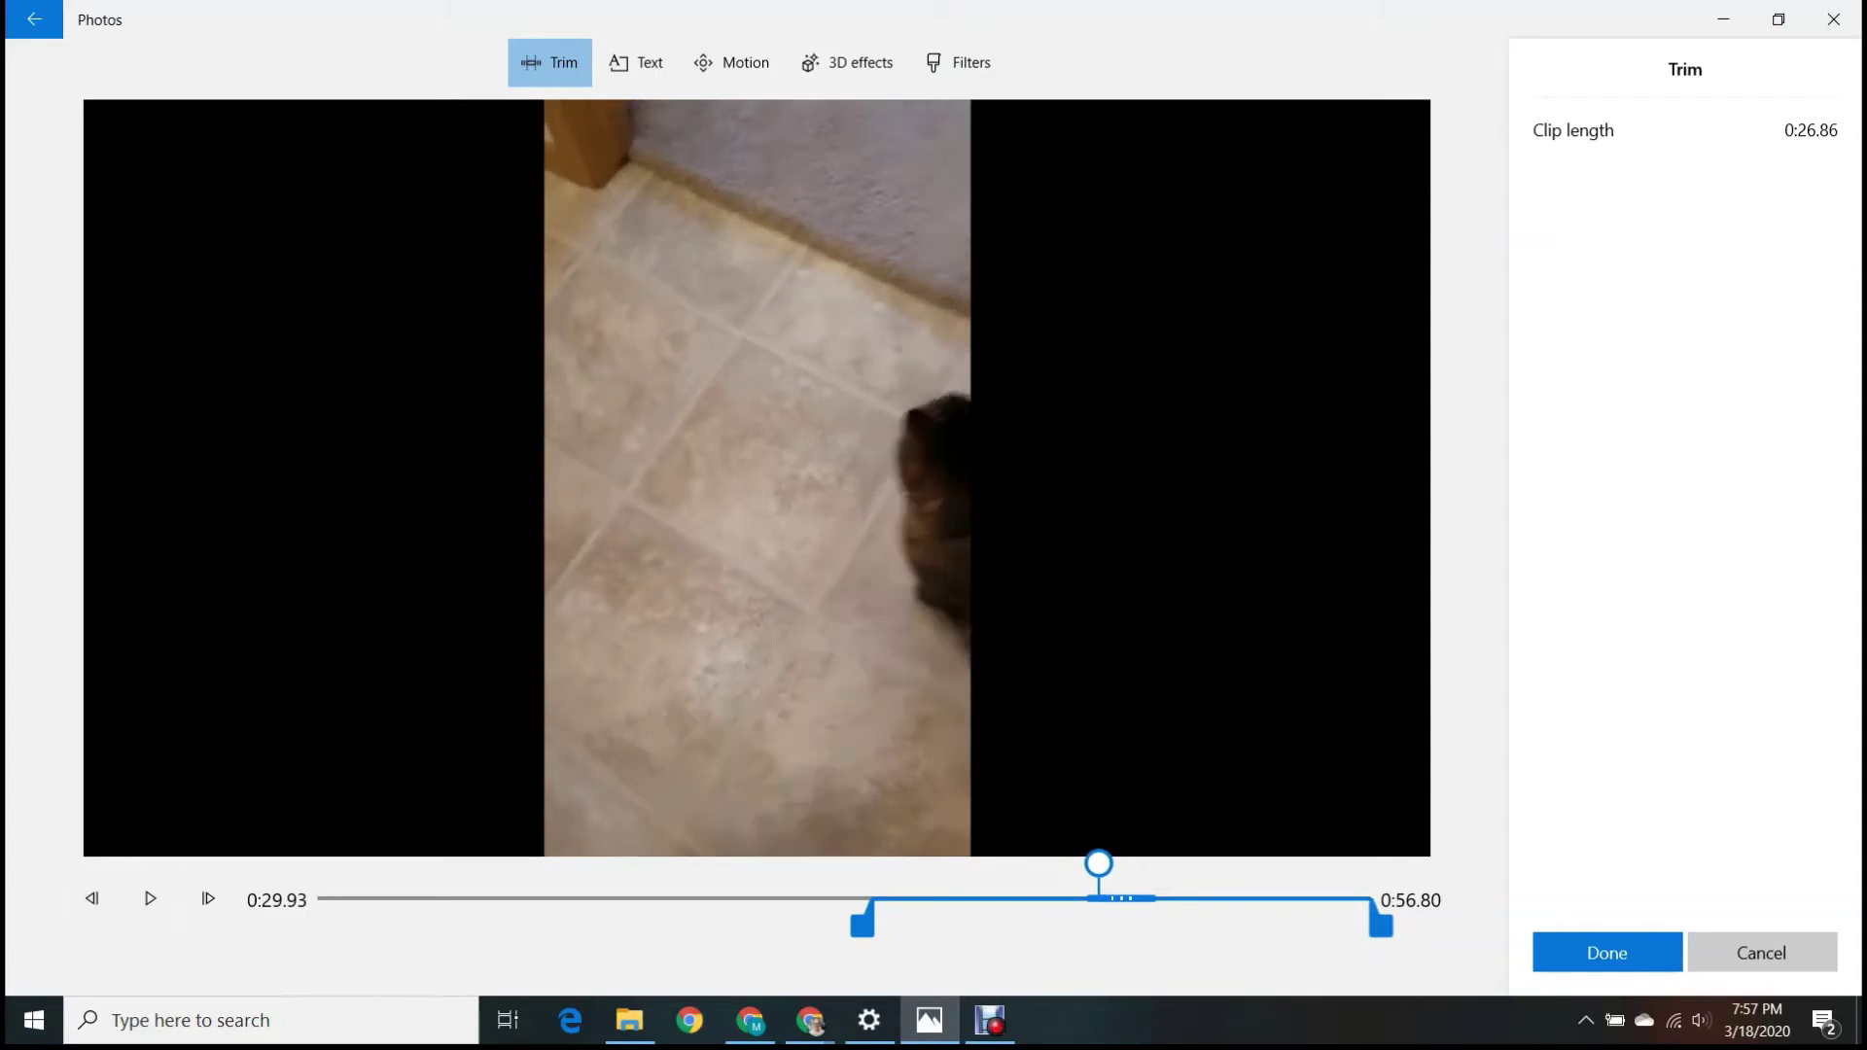
{"action": "left_click", "coordinate": [91, 899]}
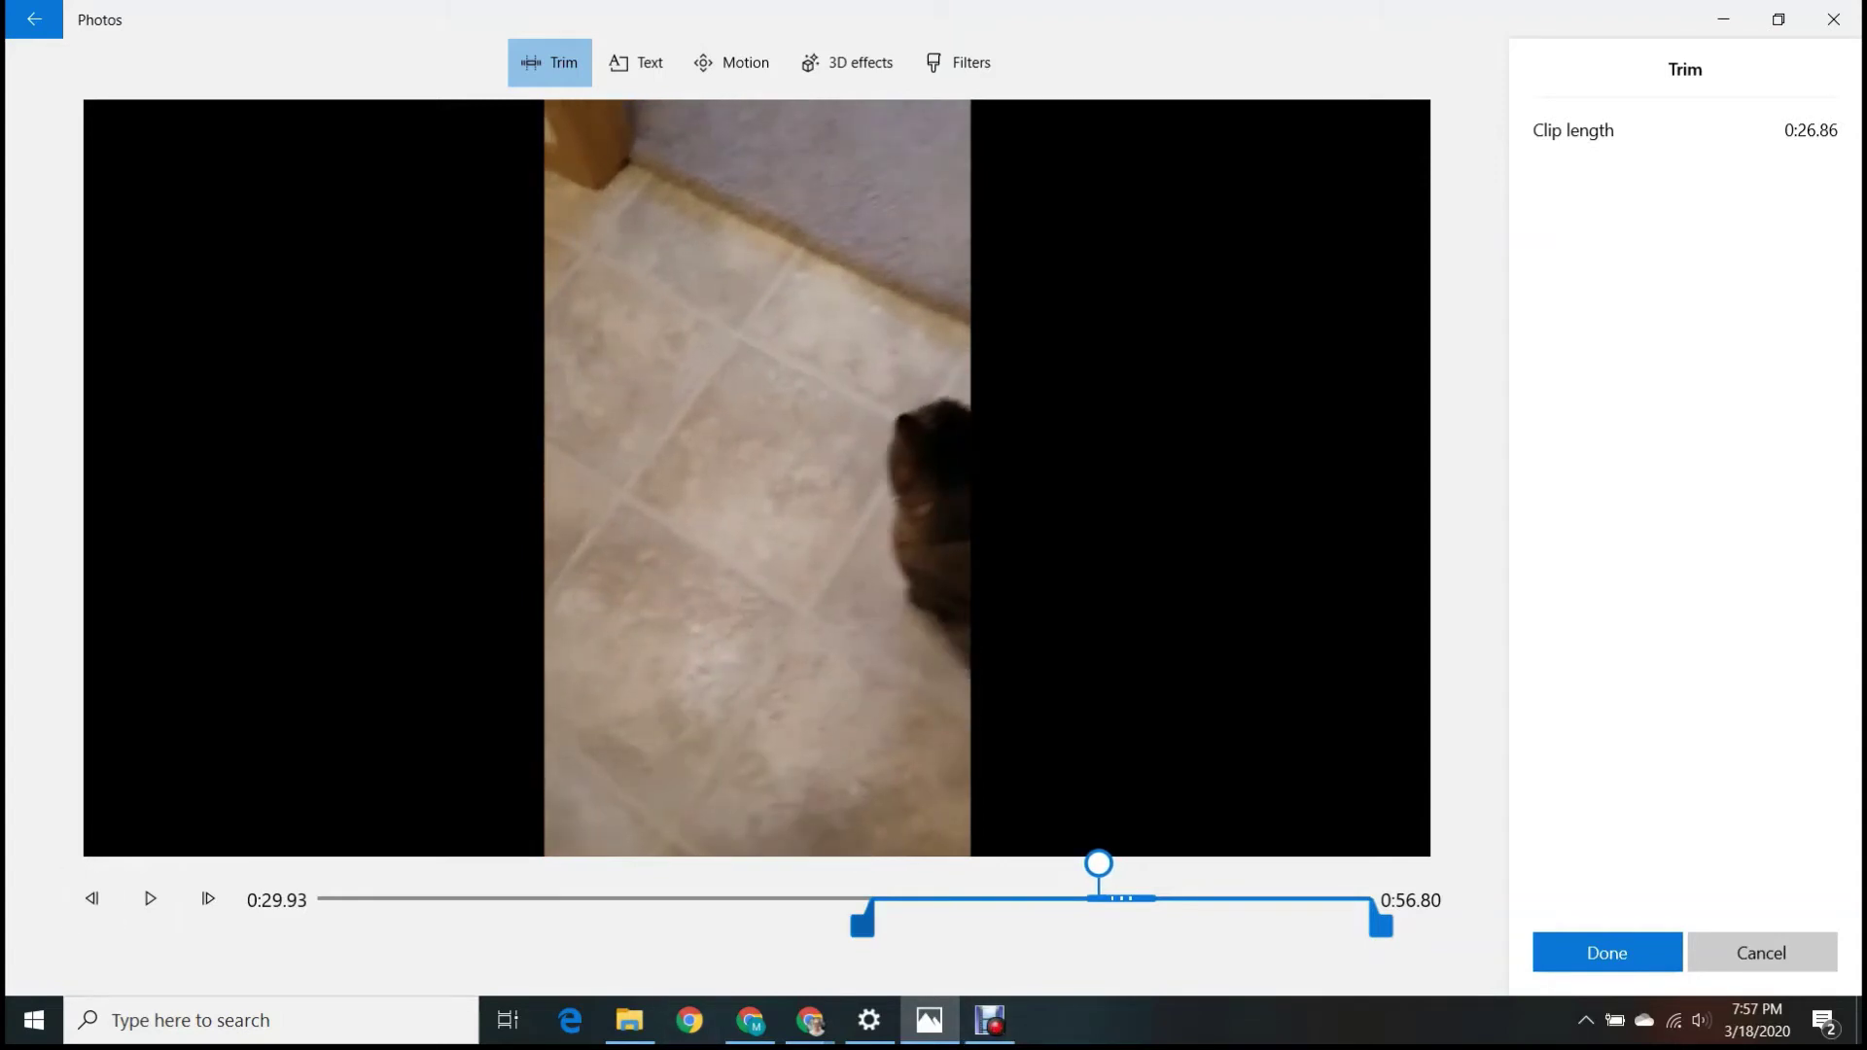
{"action": "left_click_drag", "start_coordinate": [861, 924], "coordinate": [1087, 923]}
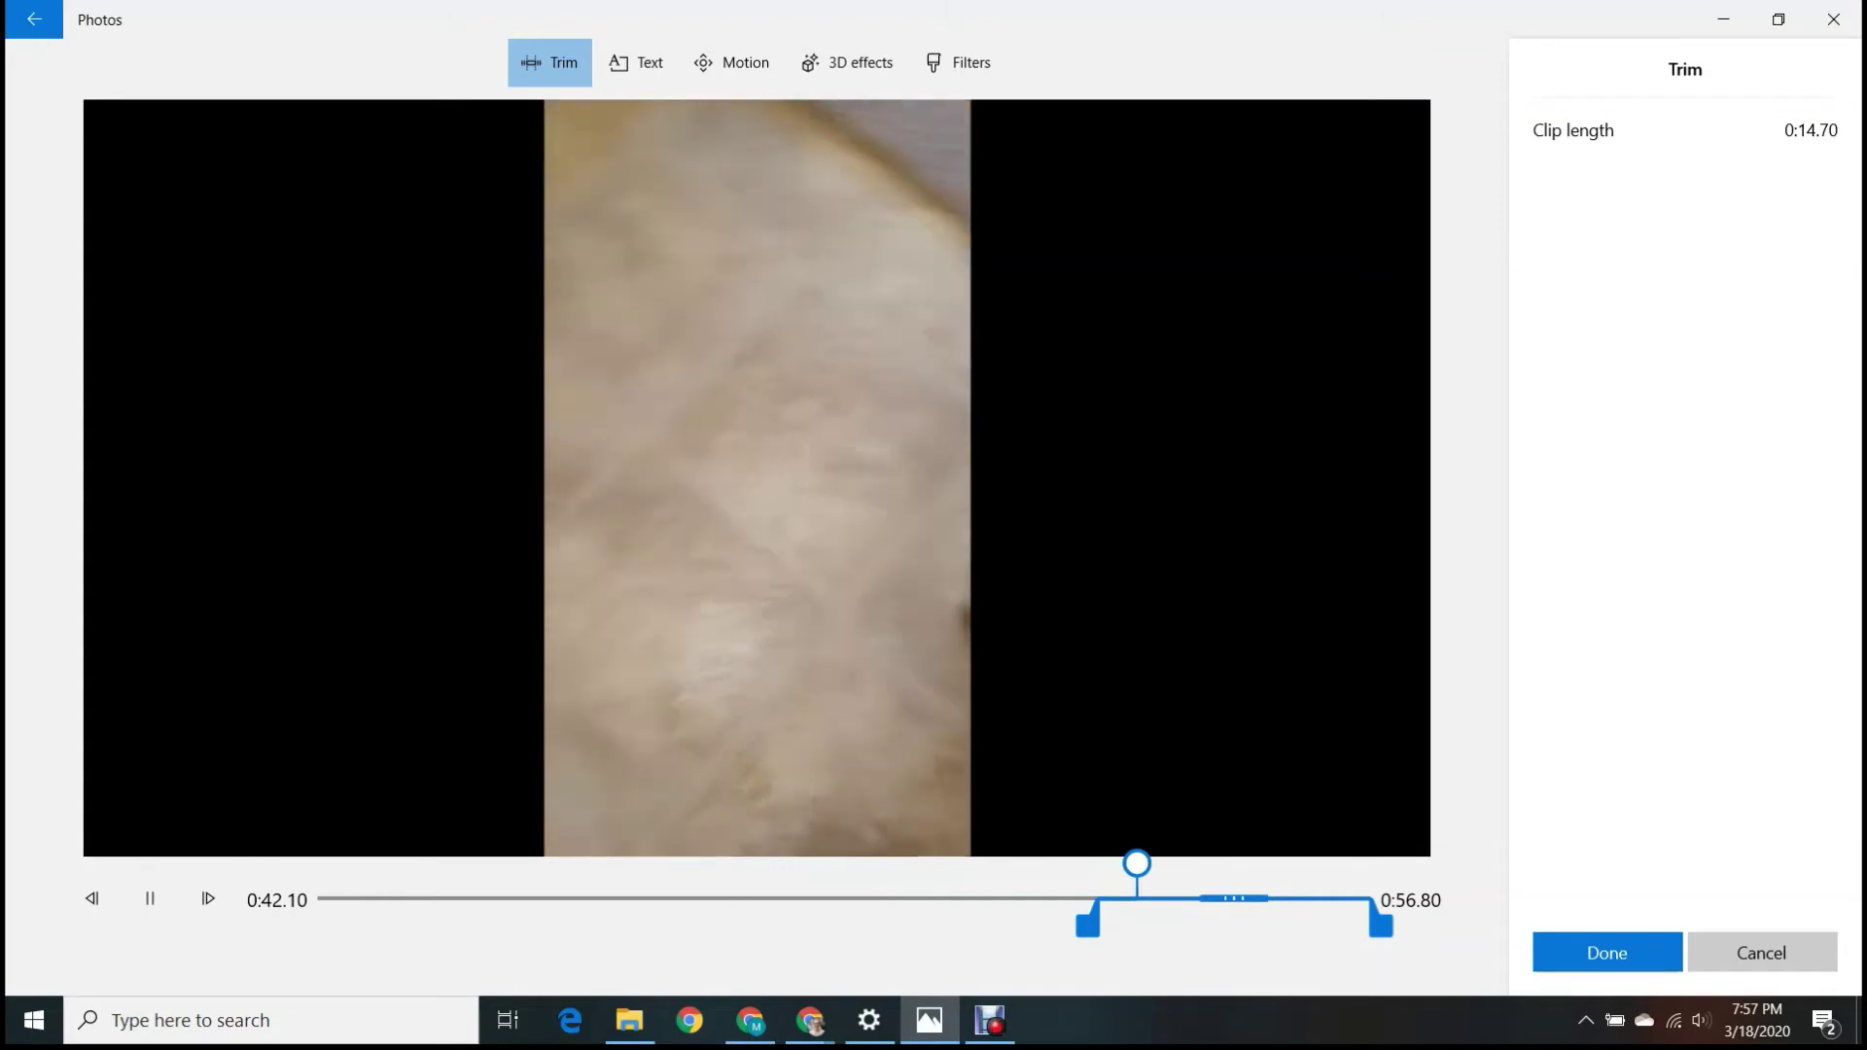
{"action": "left_click", "coordinate": [1607, 953]}
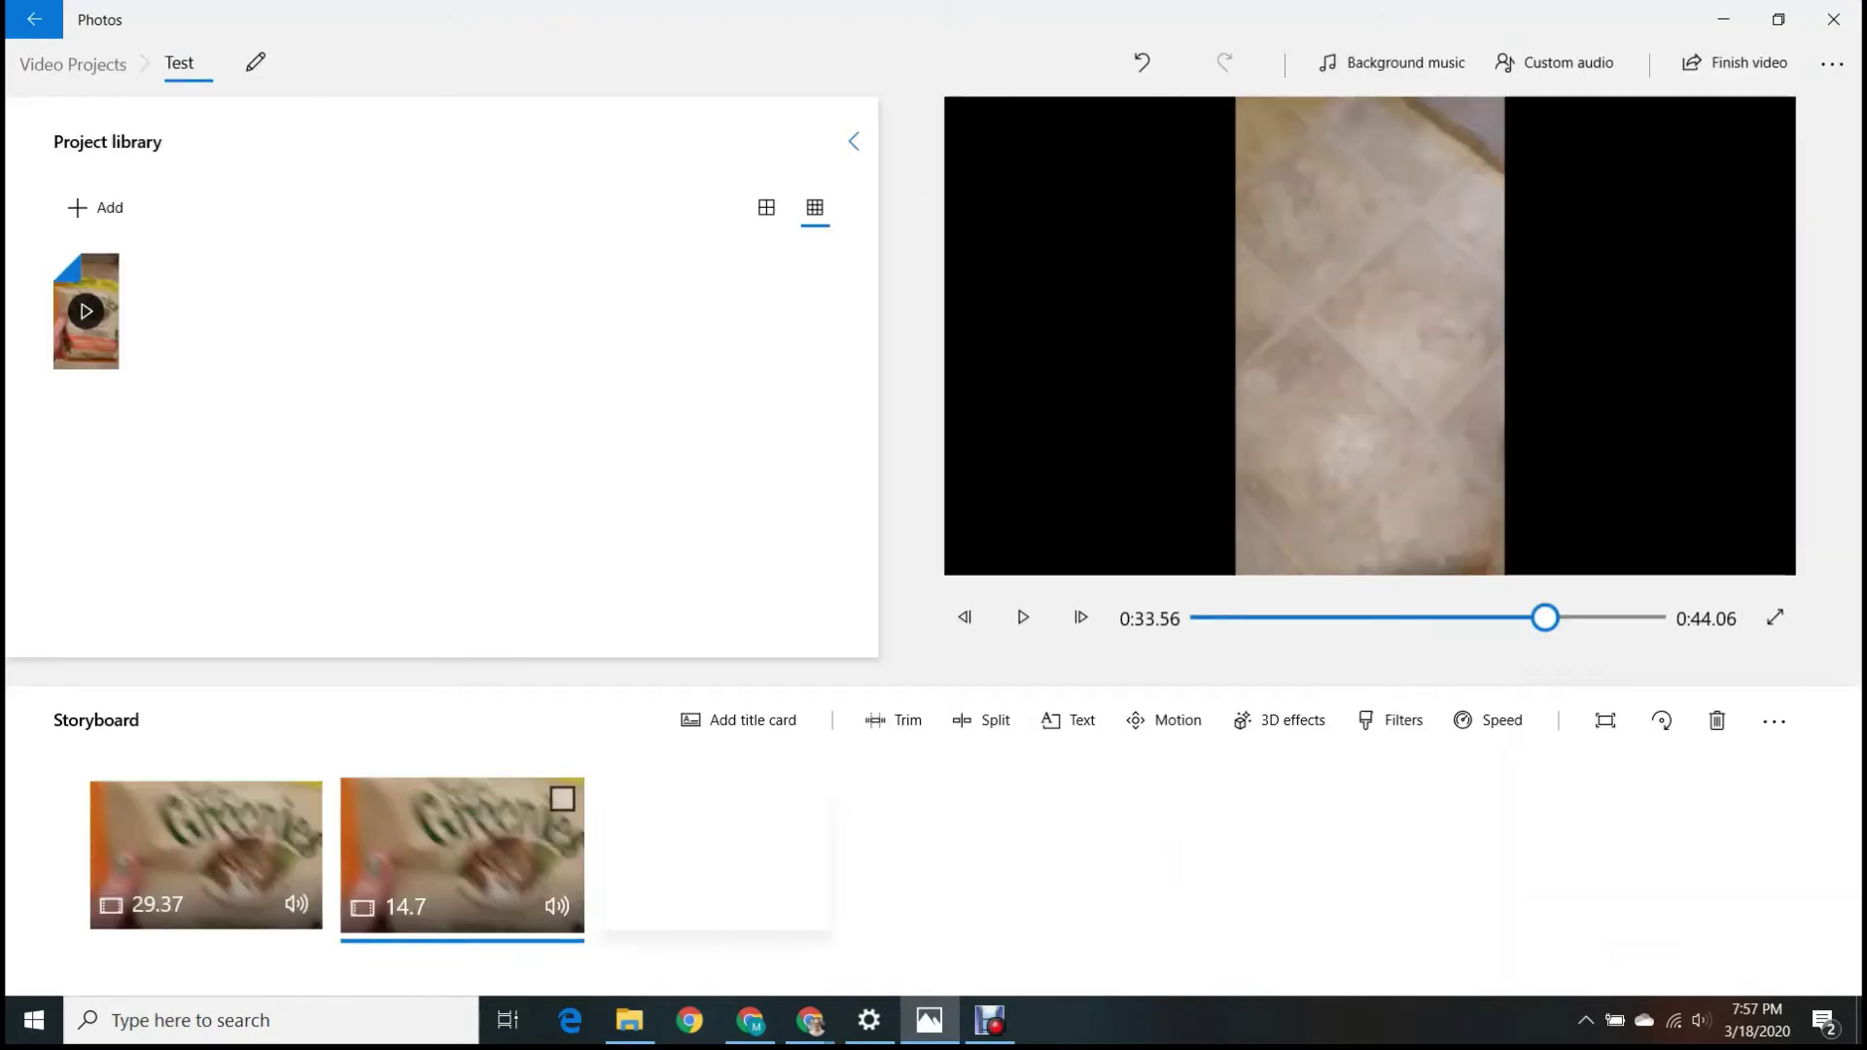
- Trim the end of the second storyboard clip so that it stops at about 0:56.06
{"action": "left_click", "coordinate": [892, 720]}
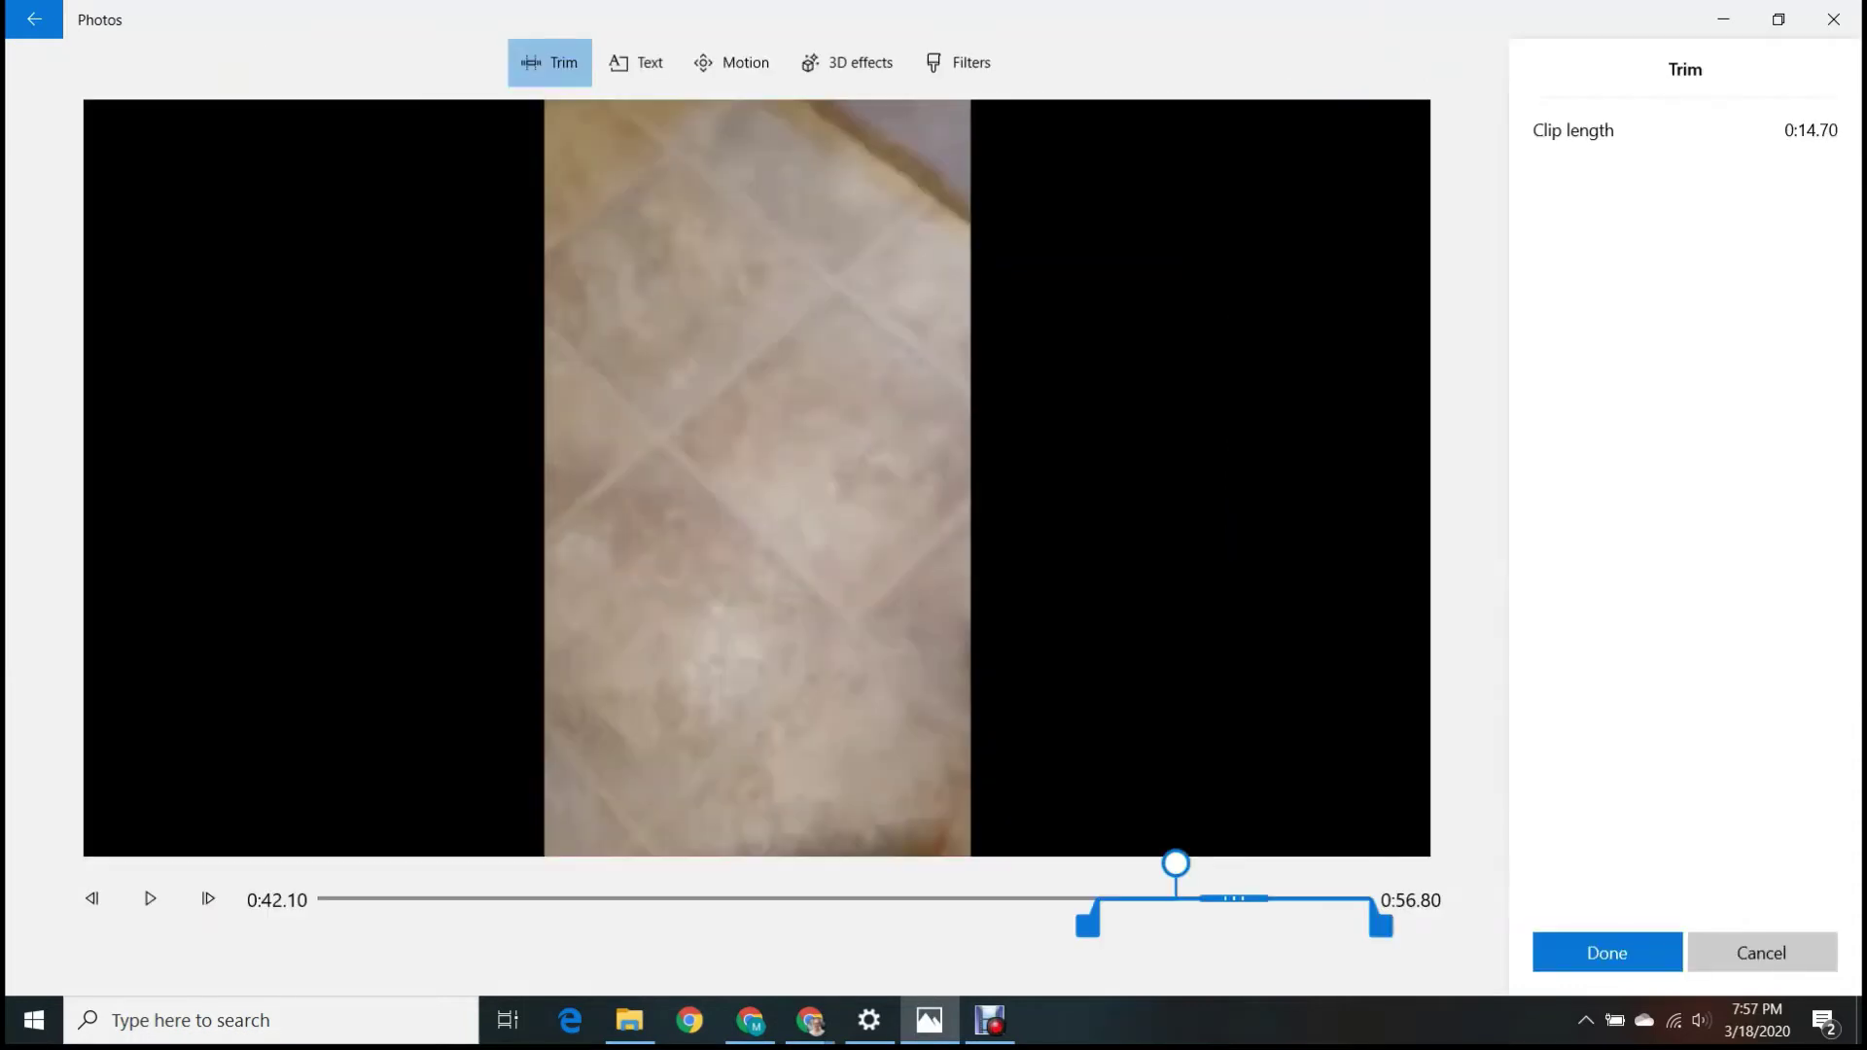
{"action": "left_click_drag", "start_coordinate": [1175, 863], "coordinate": [1356, 864]}
{"action": "left_click", "coordinate": [150, 899]}
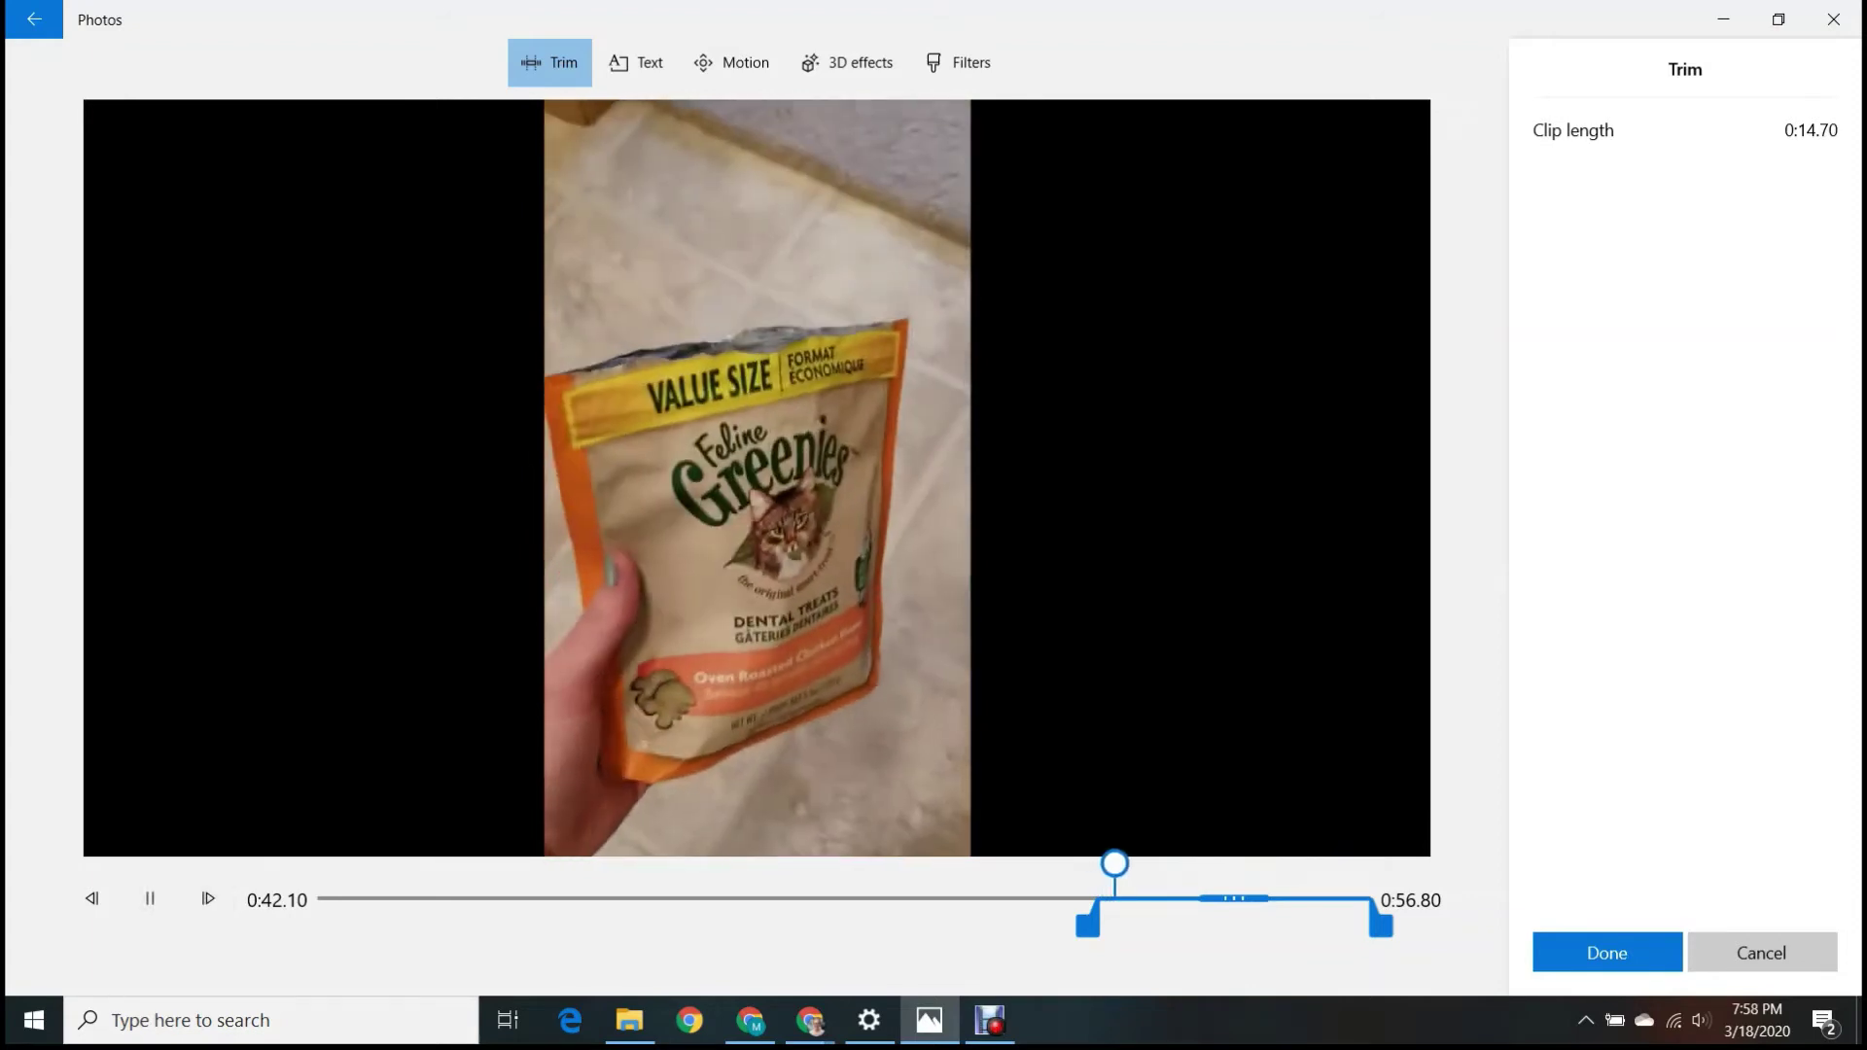
{"action": "left_click_drag", "start_coordinate": [1121, 864], "coordinate": [1349, 864]}
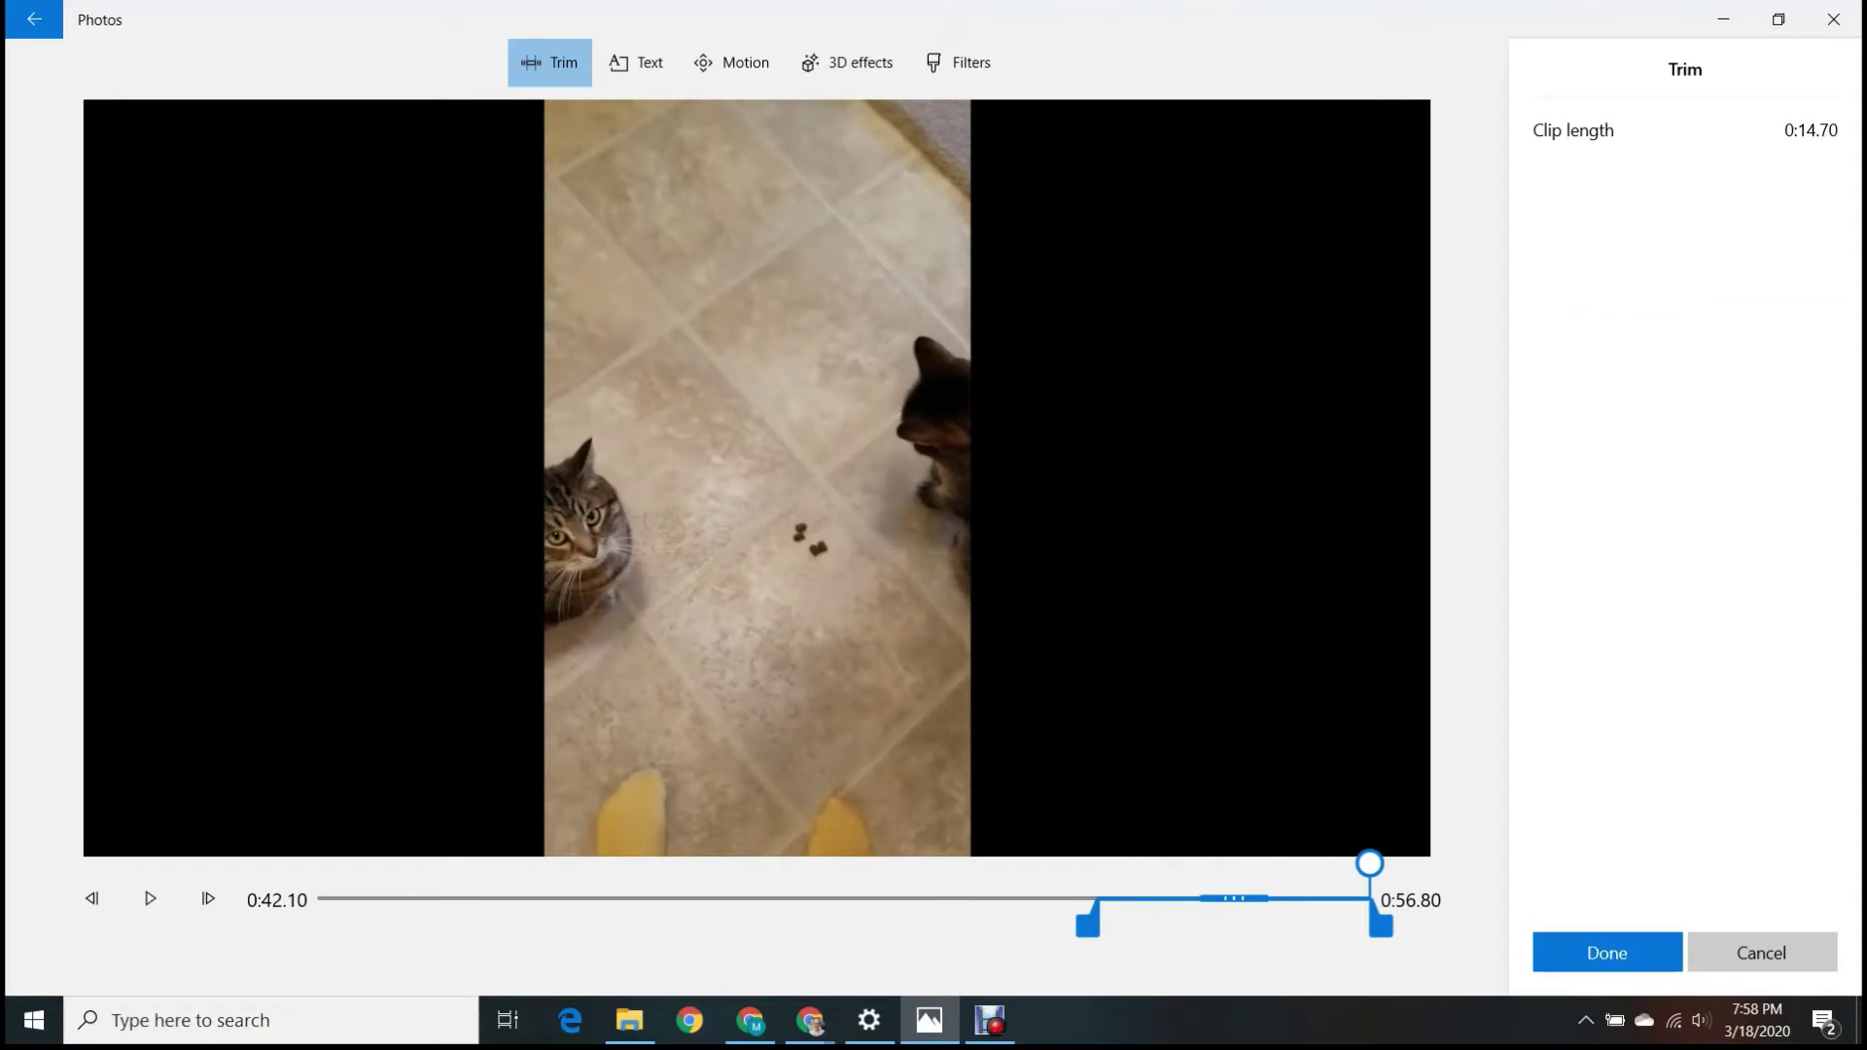
{"action": "left_click_drag", "start_coordinate": [1342, 864], "coordinate": [1333, 864]}
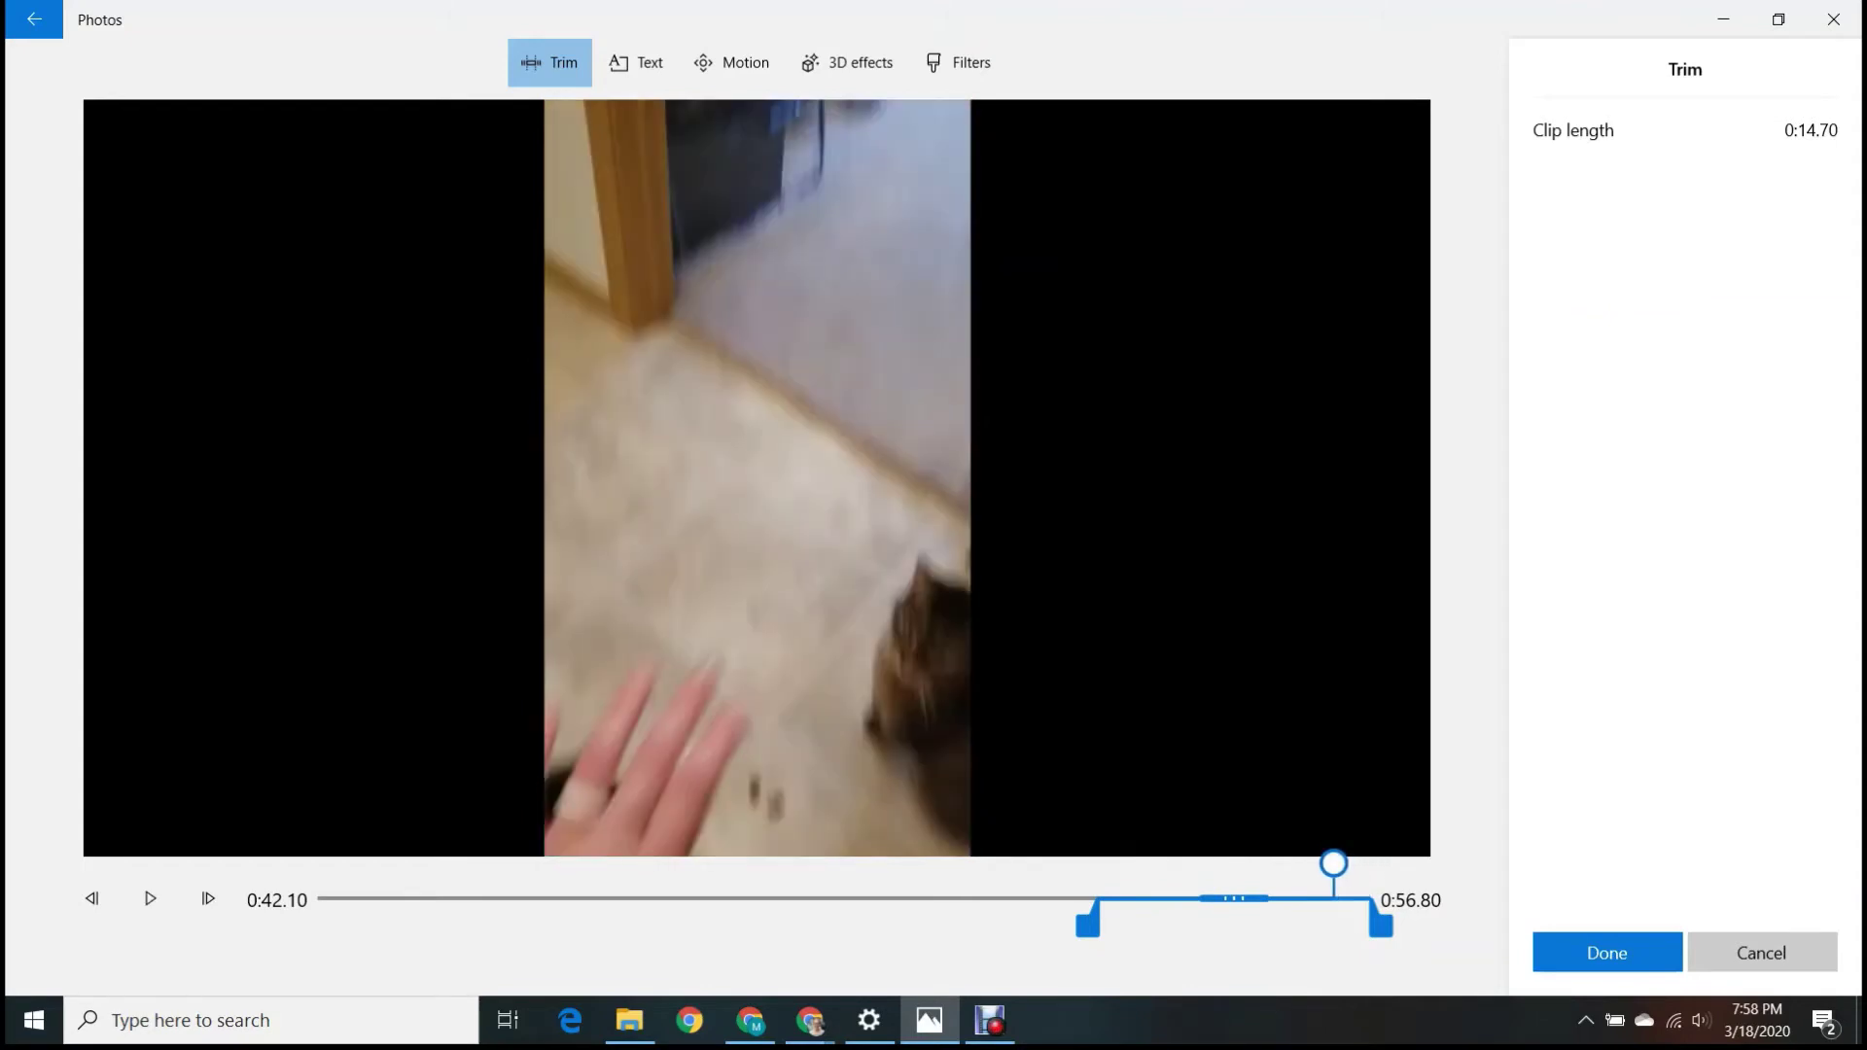
{"action": "left_click", "coordinate": [149, 899]}
{"action": "left_click", "coordinate": [150, 899]}
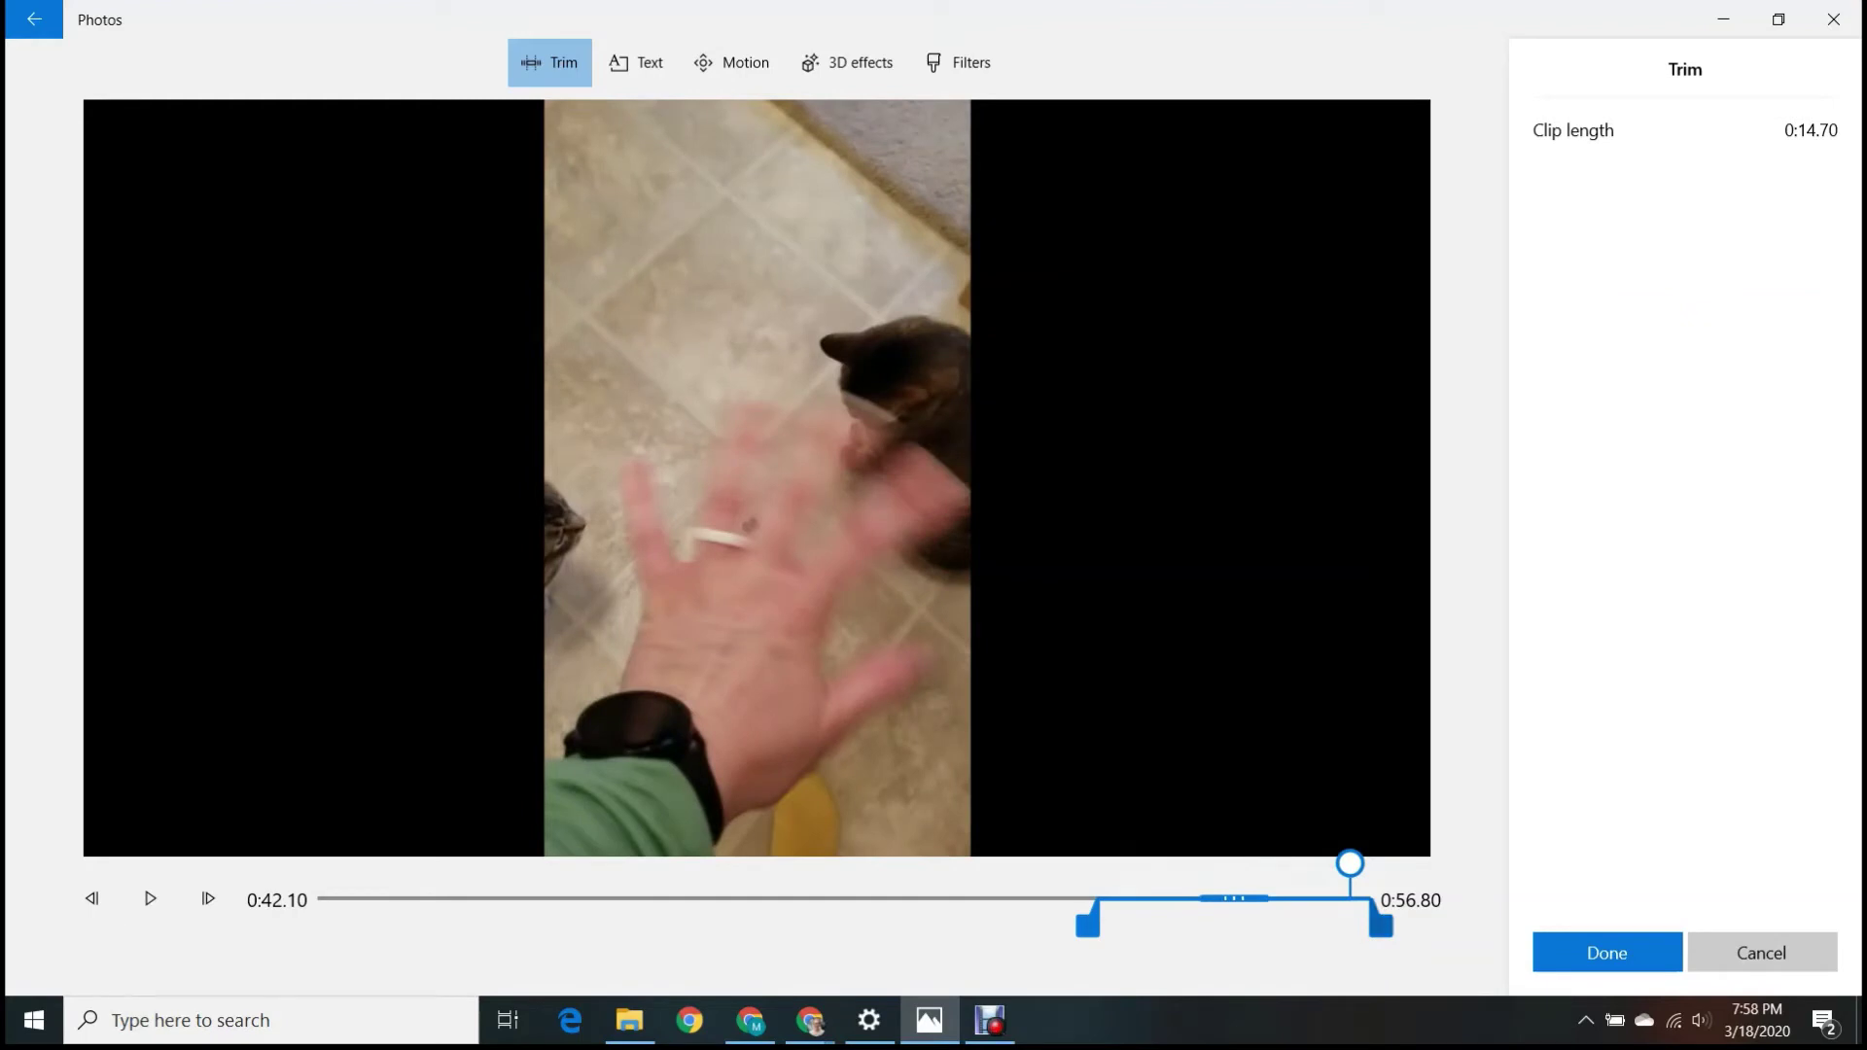
{"action": "mouse_move", "coordinate": [1380, 924]}
{"action": "left_mouse_down"}
{"action": "mouse_move", "coordinate": [1352, 924]}
{"action": "mouse_move", "coordinate": [1367, 924]}
{"action": "left_mouse_up"}
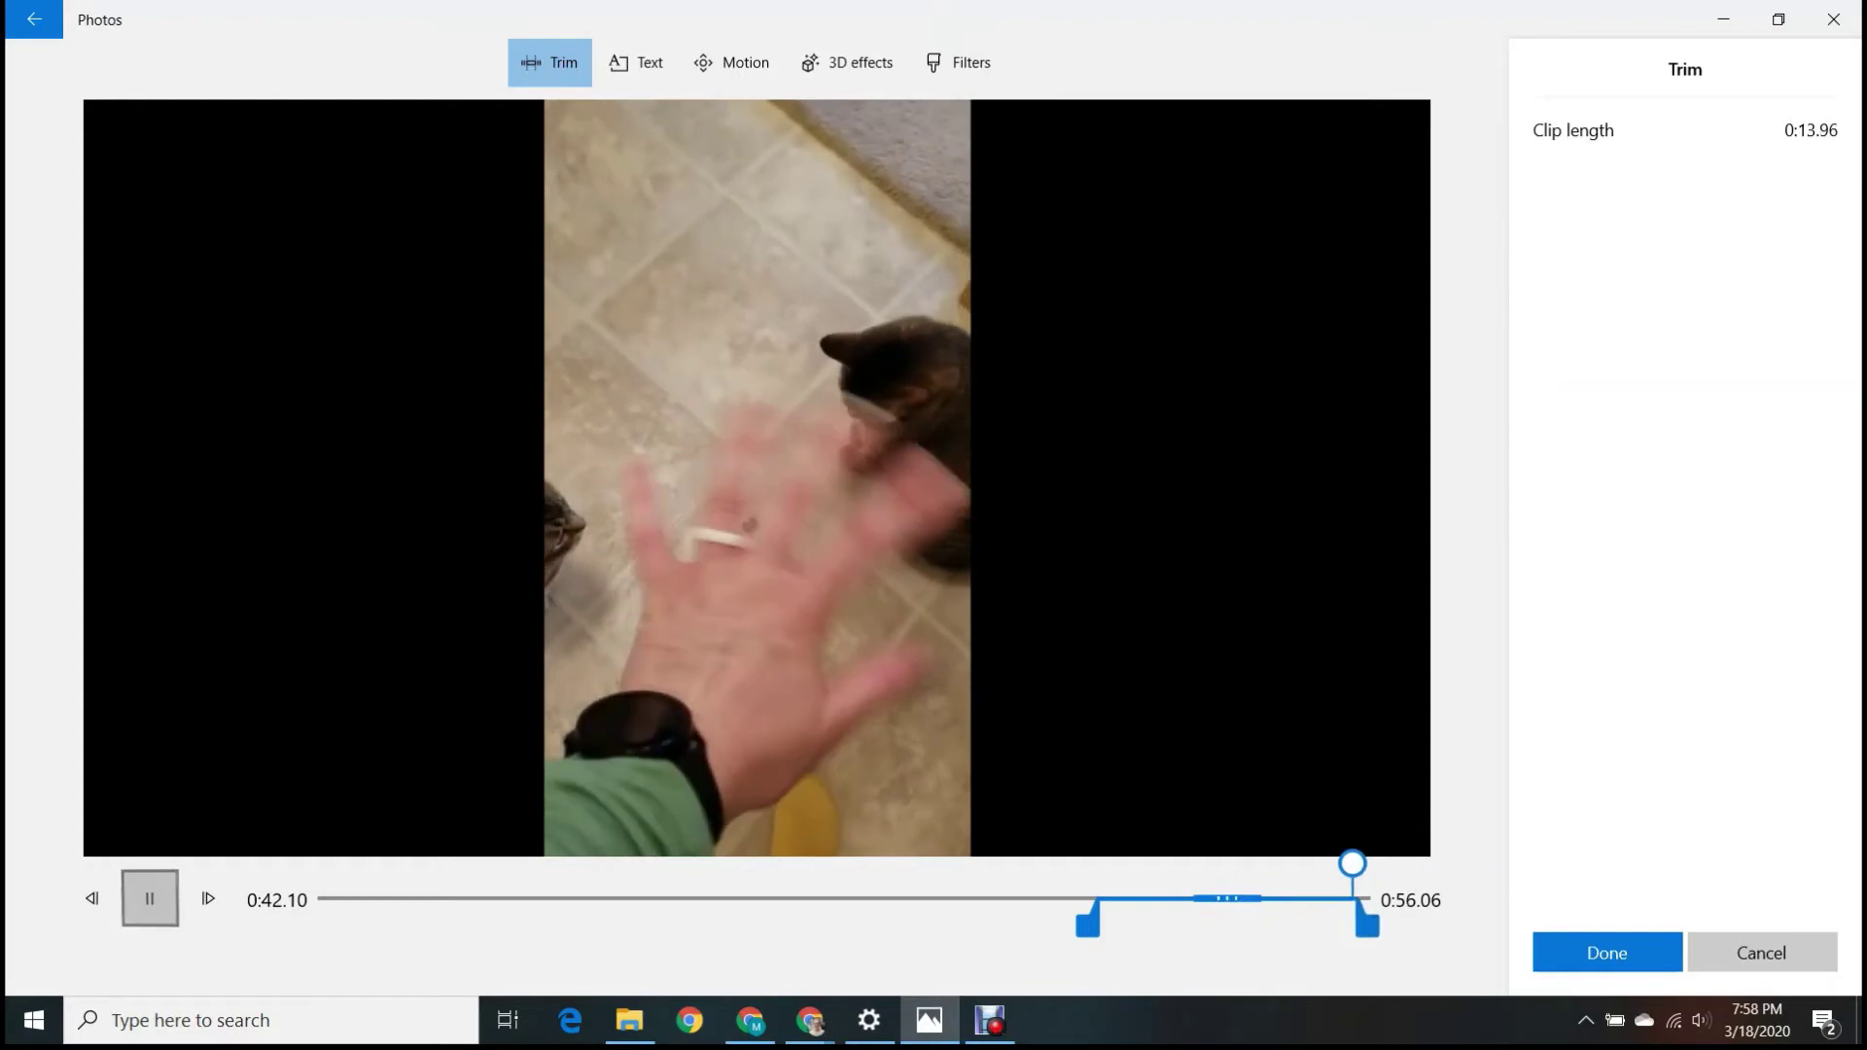
{"action": "left_click", "coordinate": [150, 898]}
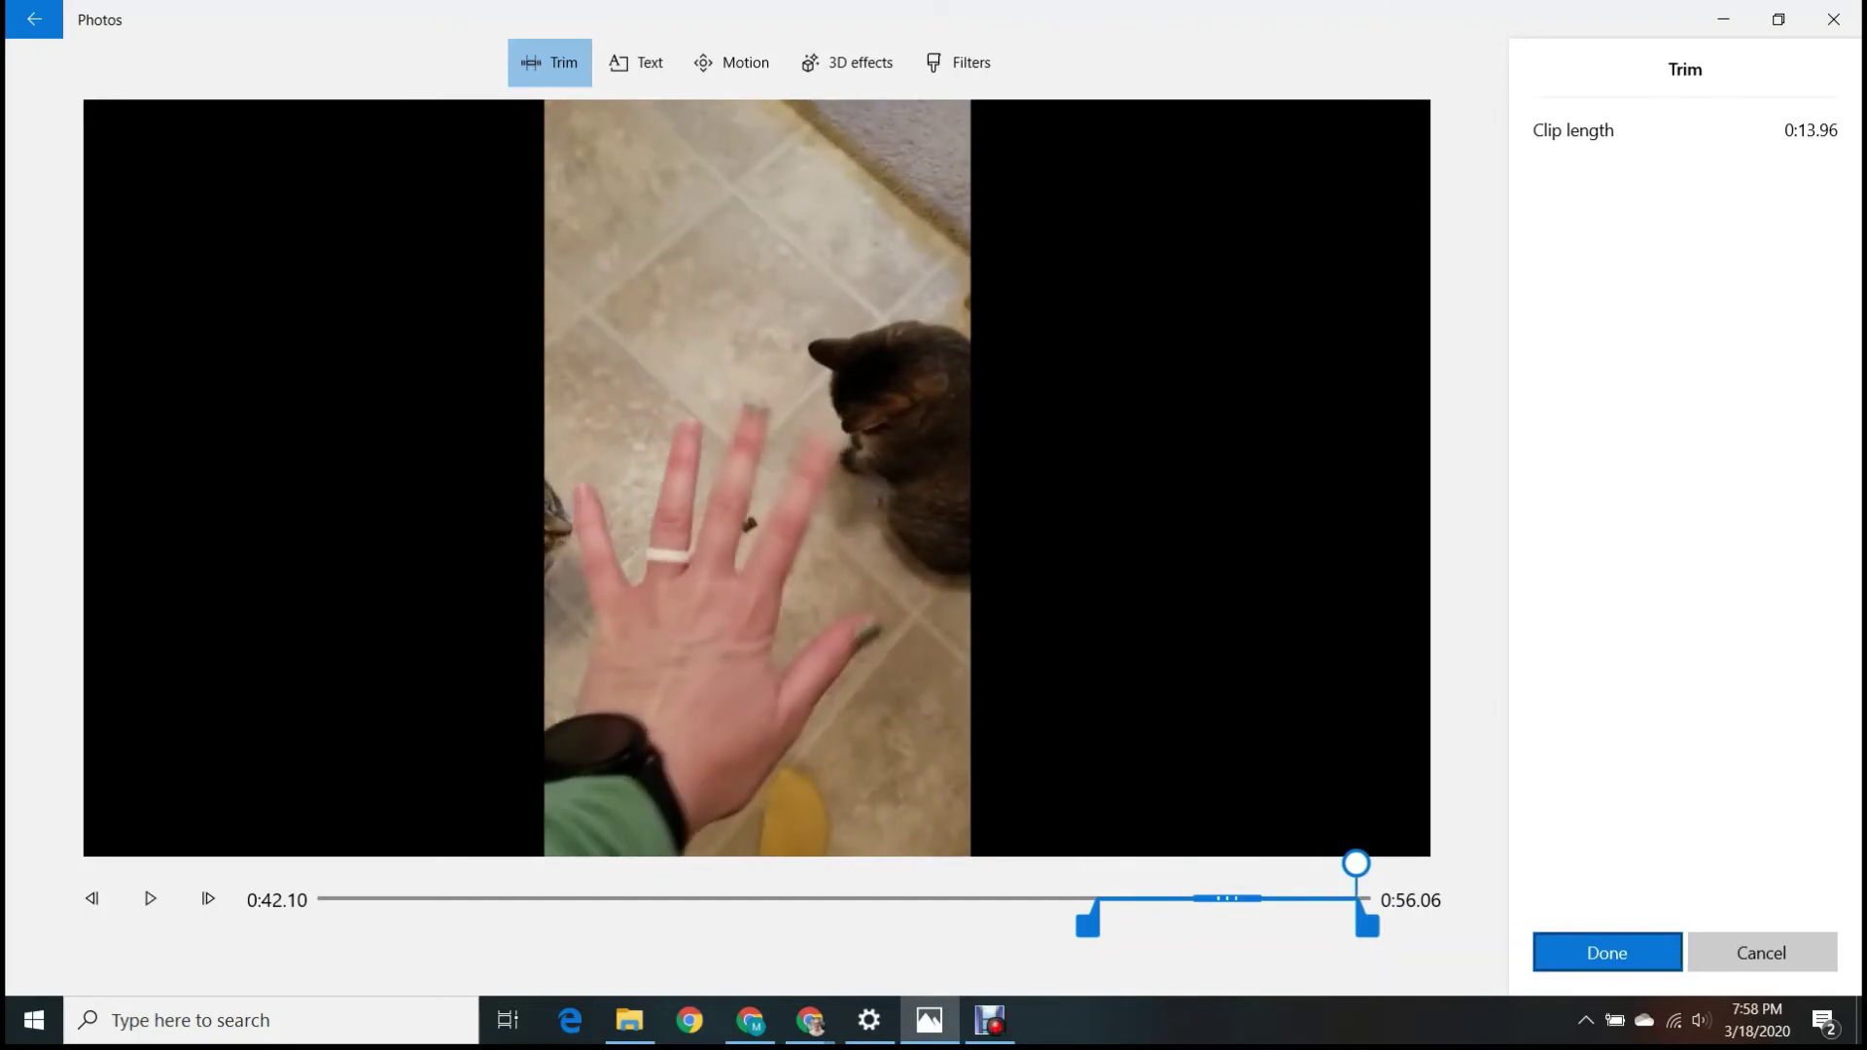
{"action": "left_click", "coordinate": [1606, 951]}
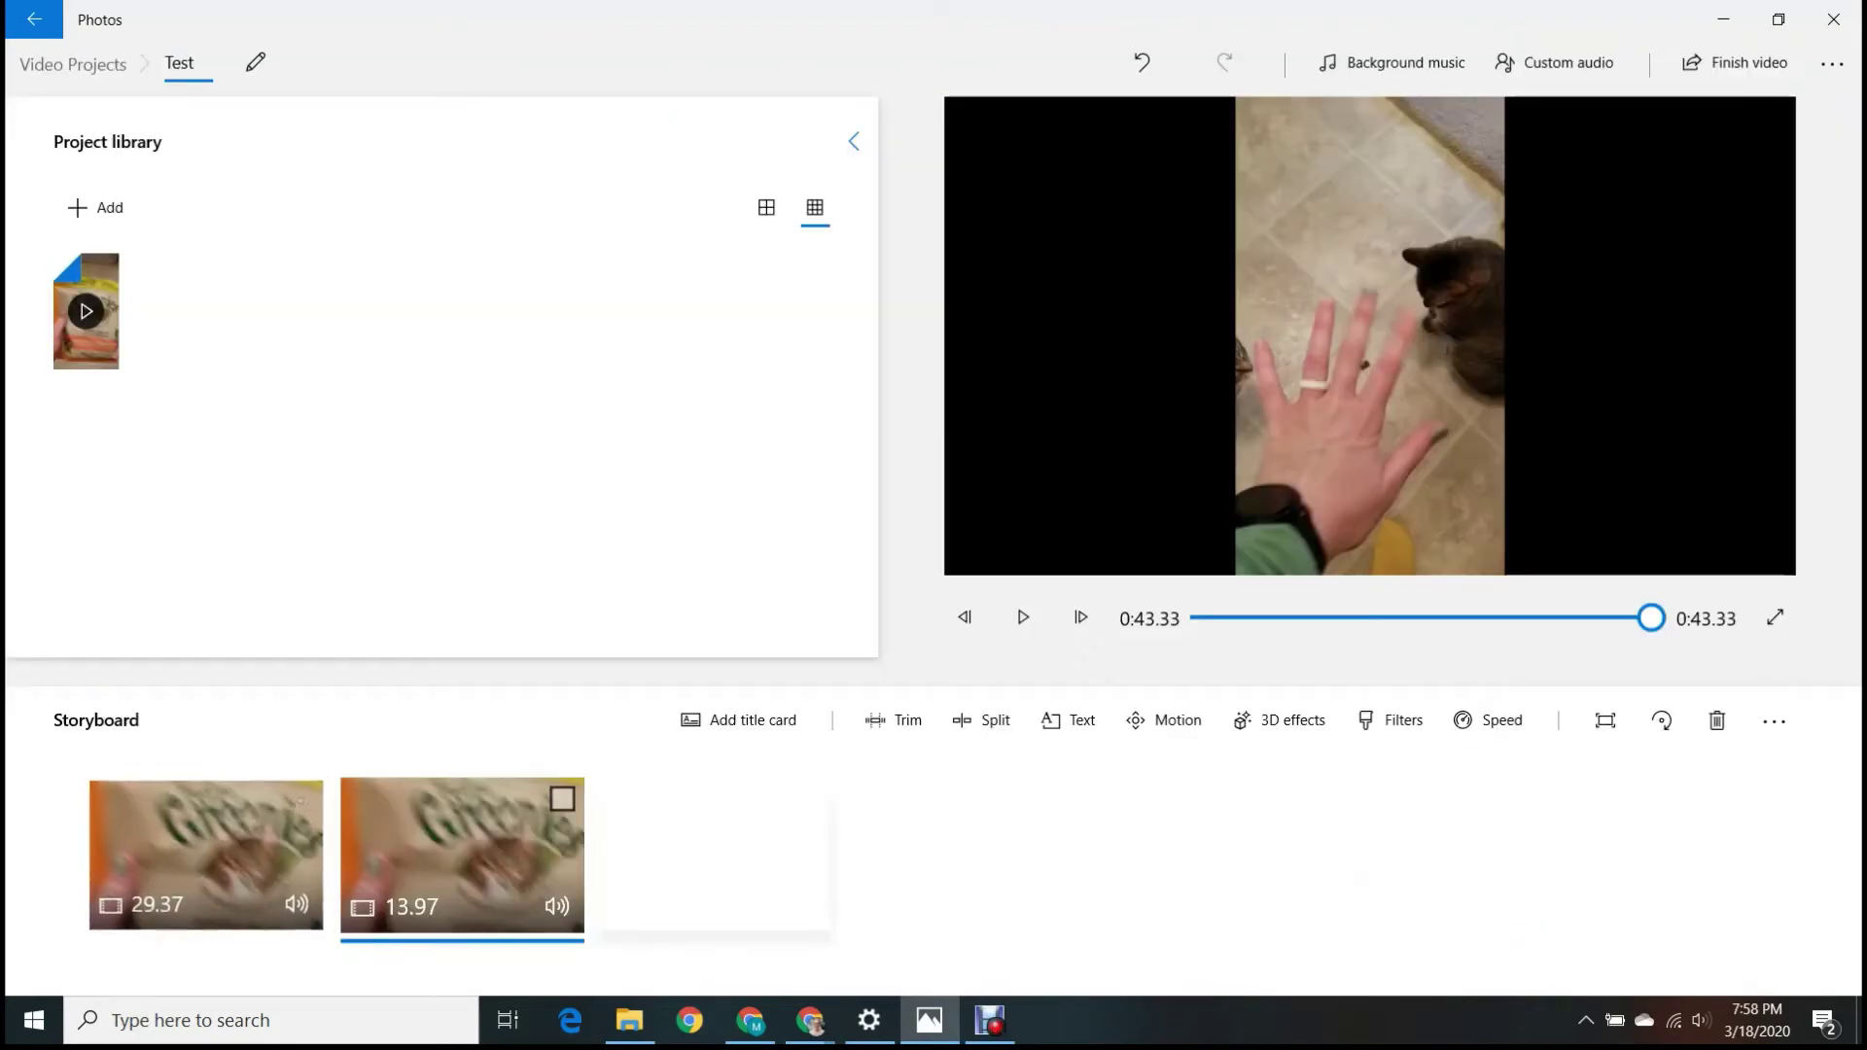
- Look at the speed setting for the second storyboard clip
{"action": "left_click", "coordinate": [206, 836]}
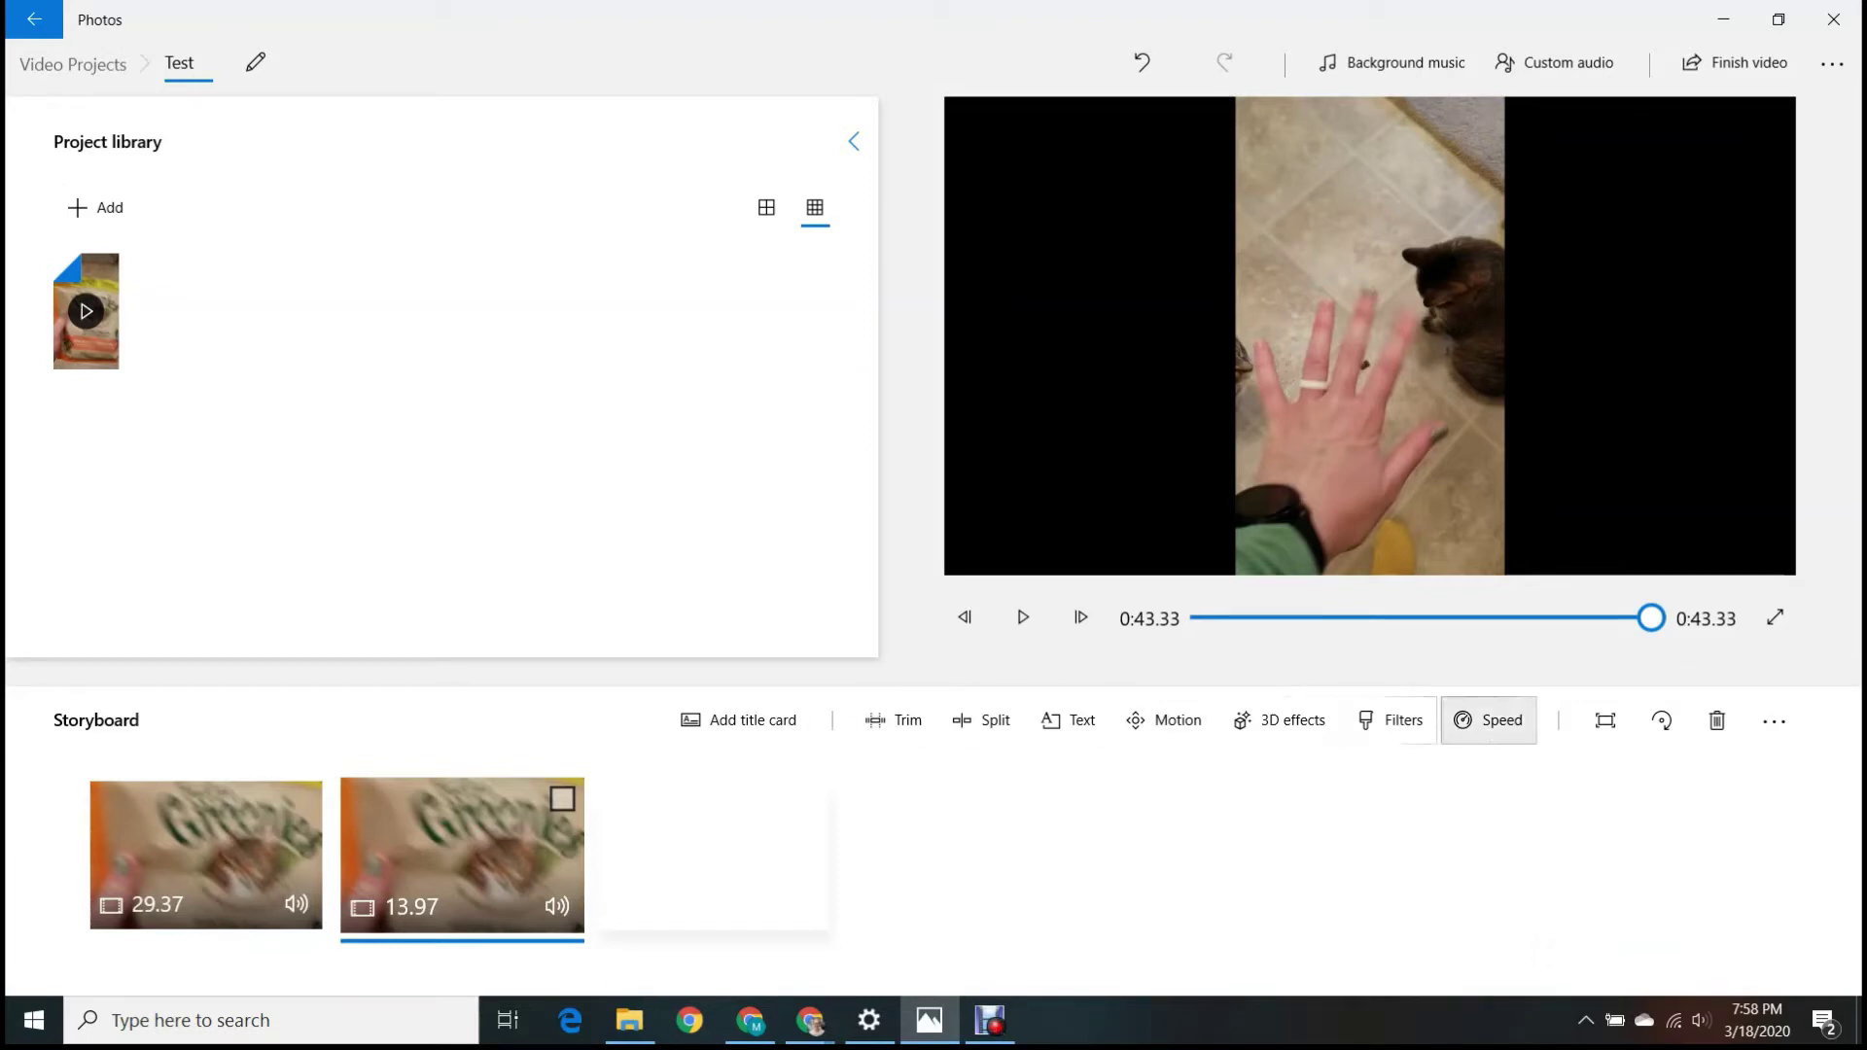
{"action": "left_click", "coordinate": [1487, 720]}
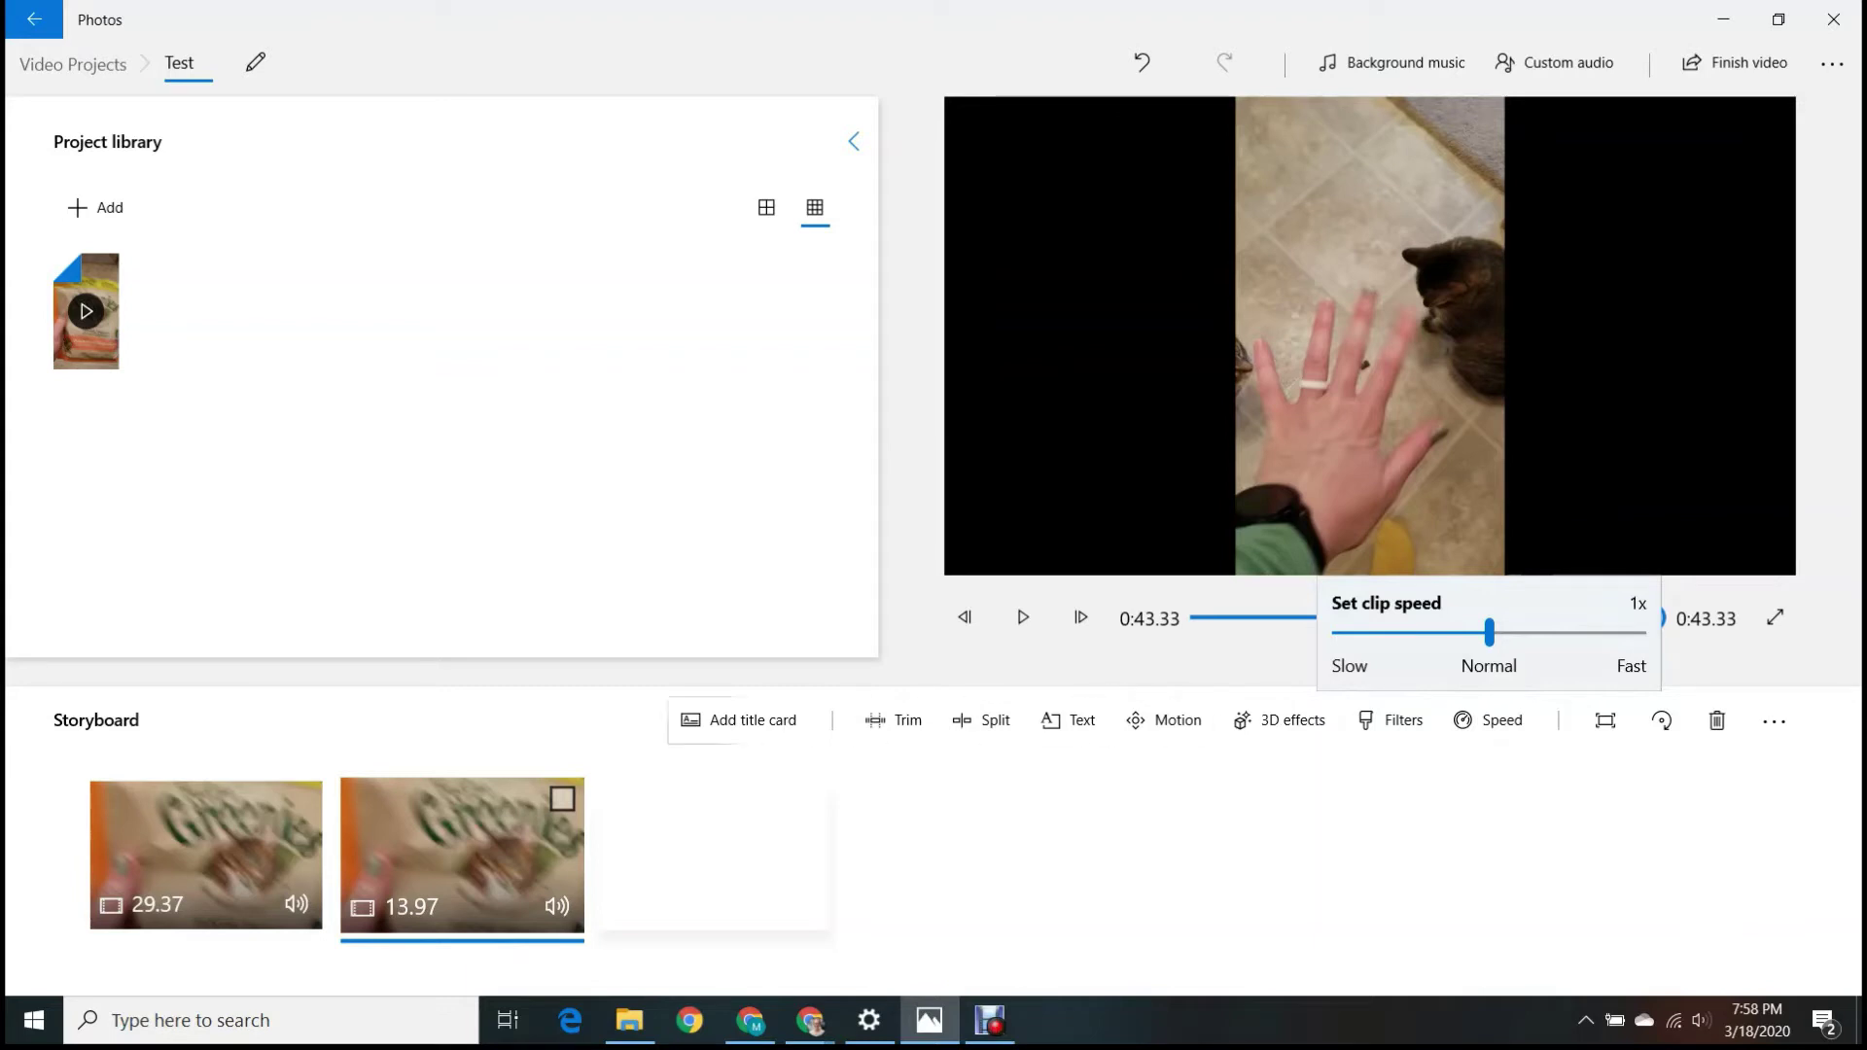
{"action": "left_click", "coordinate": [936, 683]}
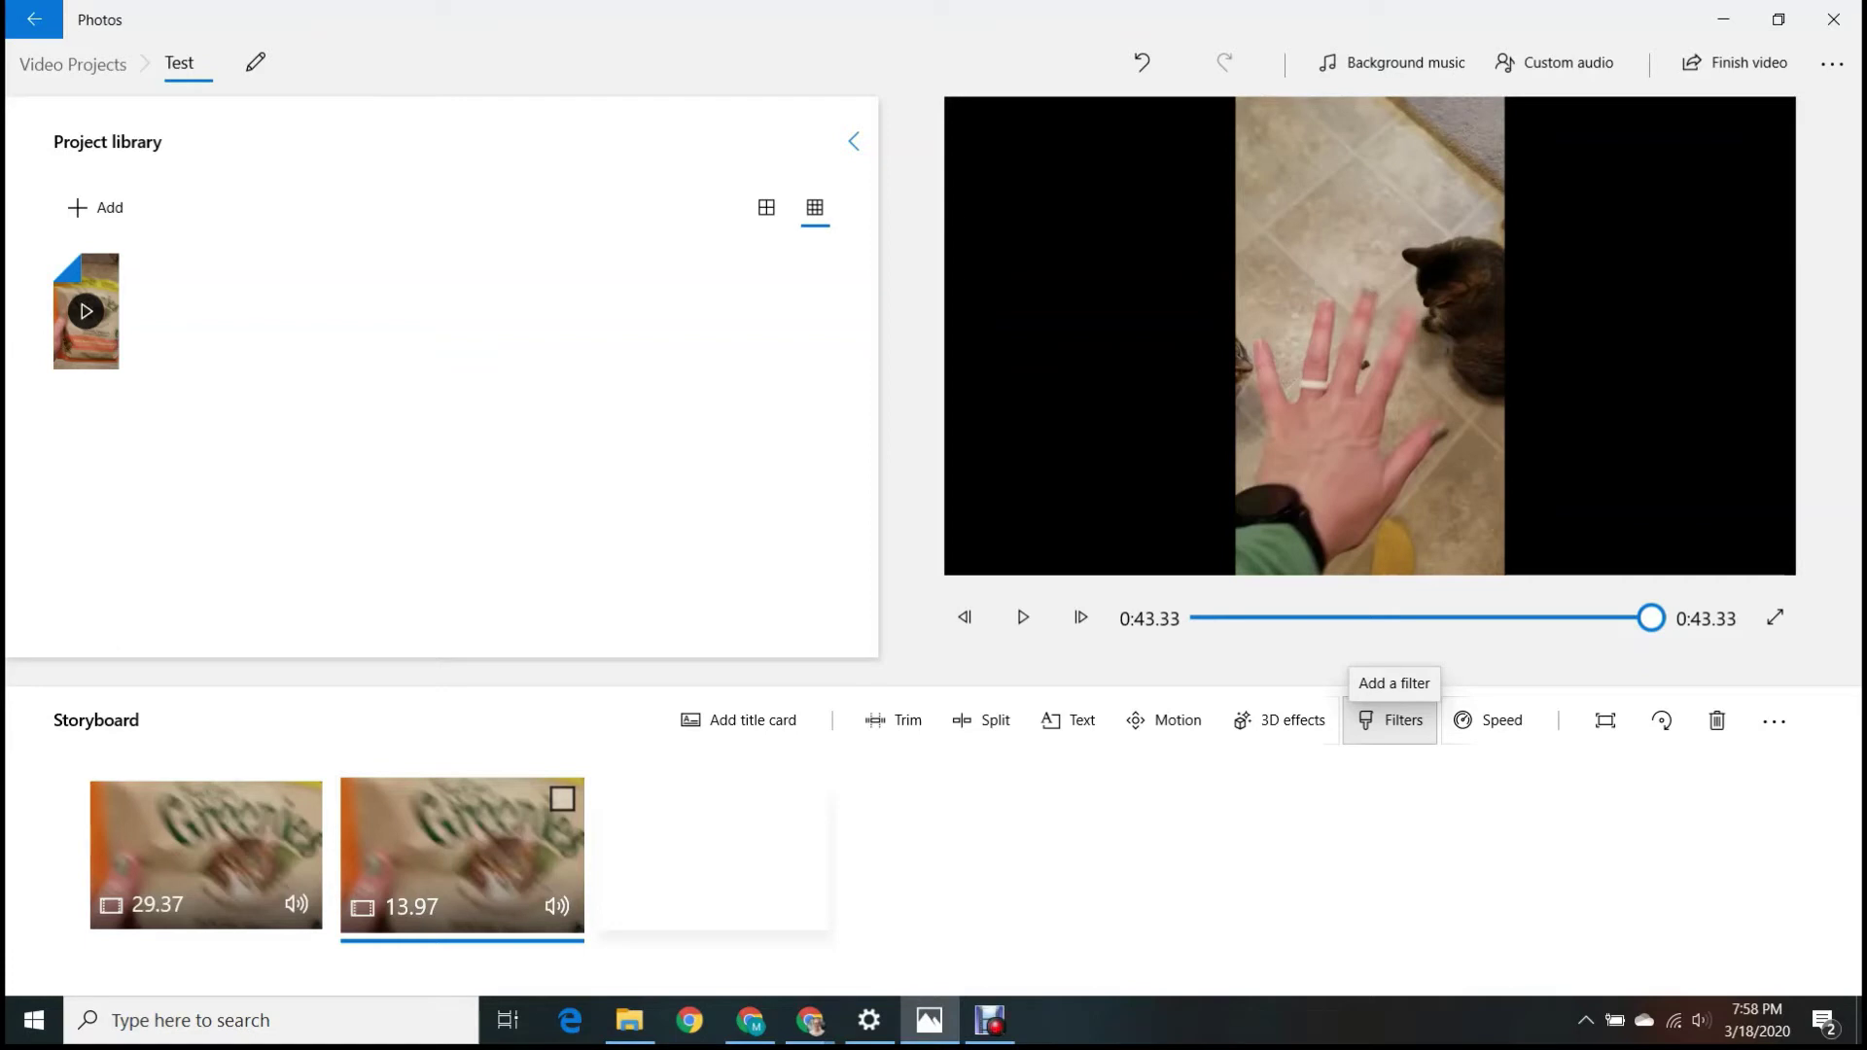
- Try the Adventure filter on the second storyboard clip and return to the Original look
{"action": "left_click", "coordinate": [1390, 719]}
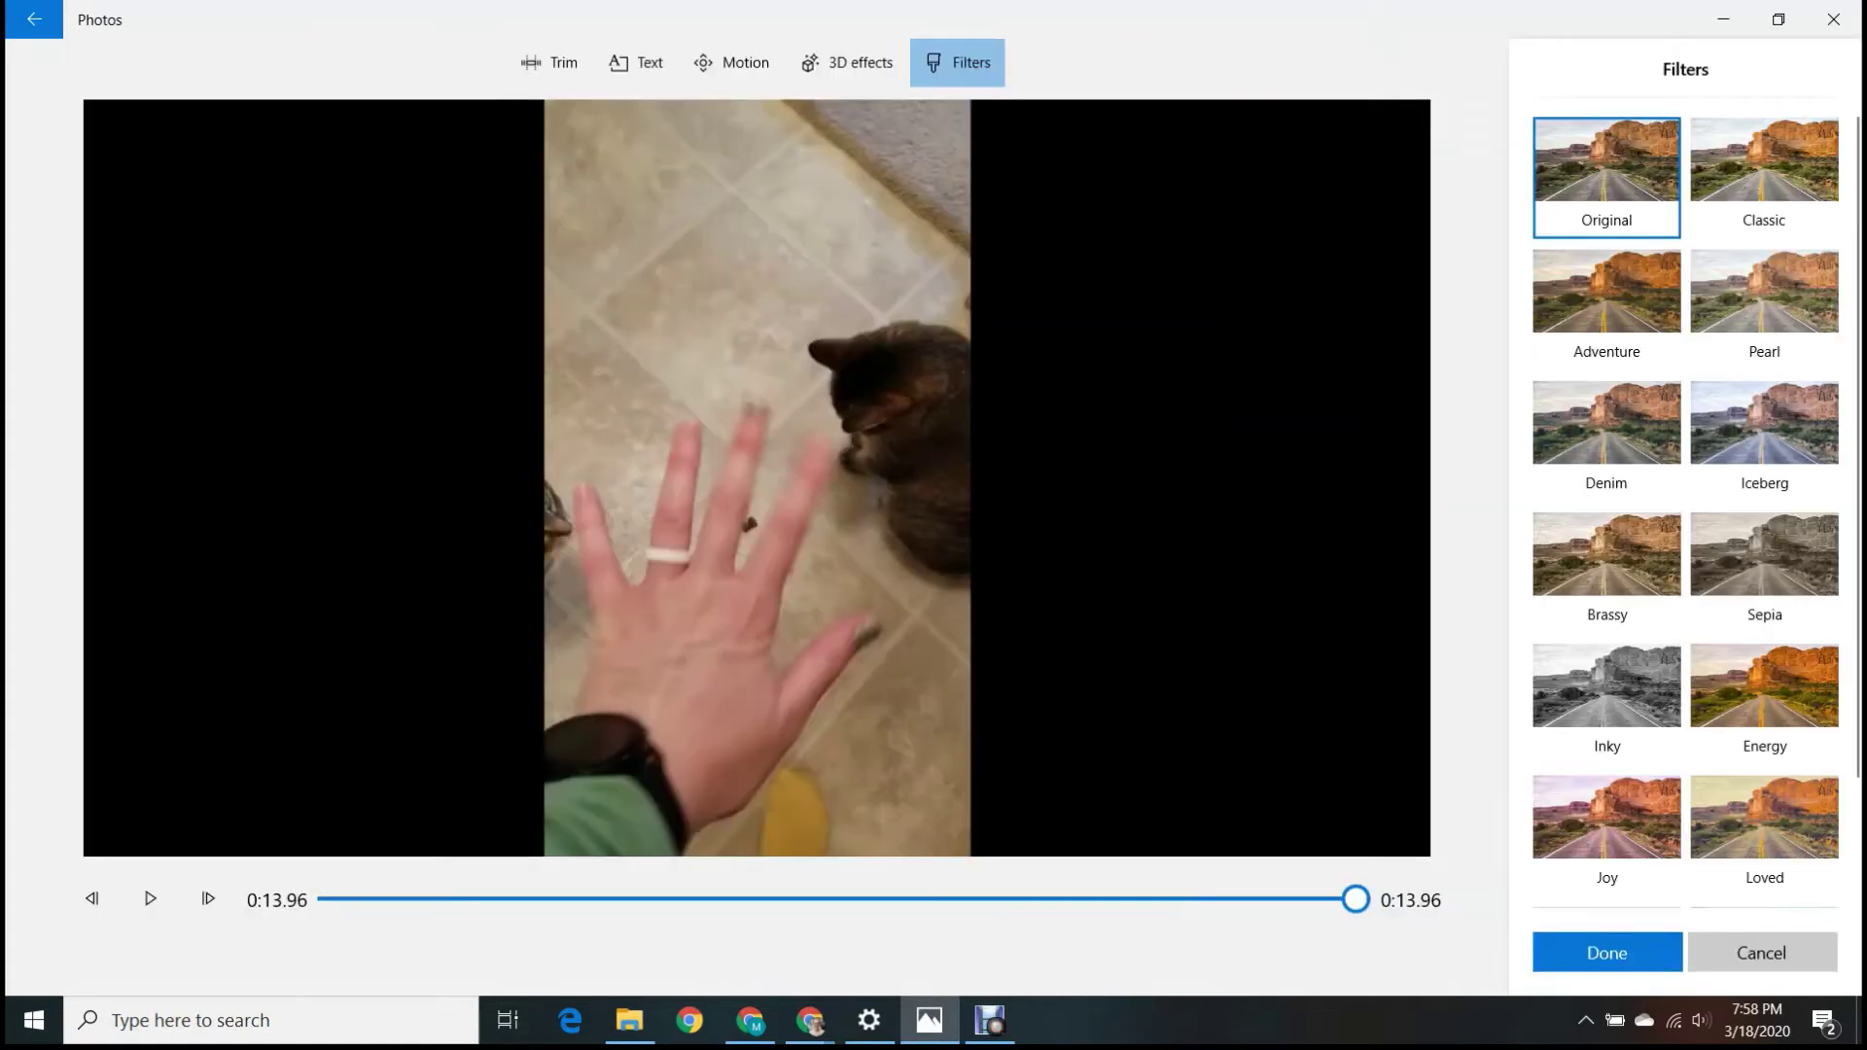
{"action": "left_click", "coordinate": [1606, 309]}
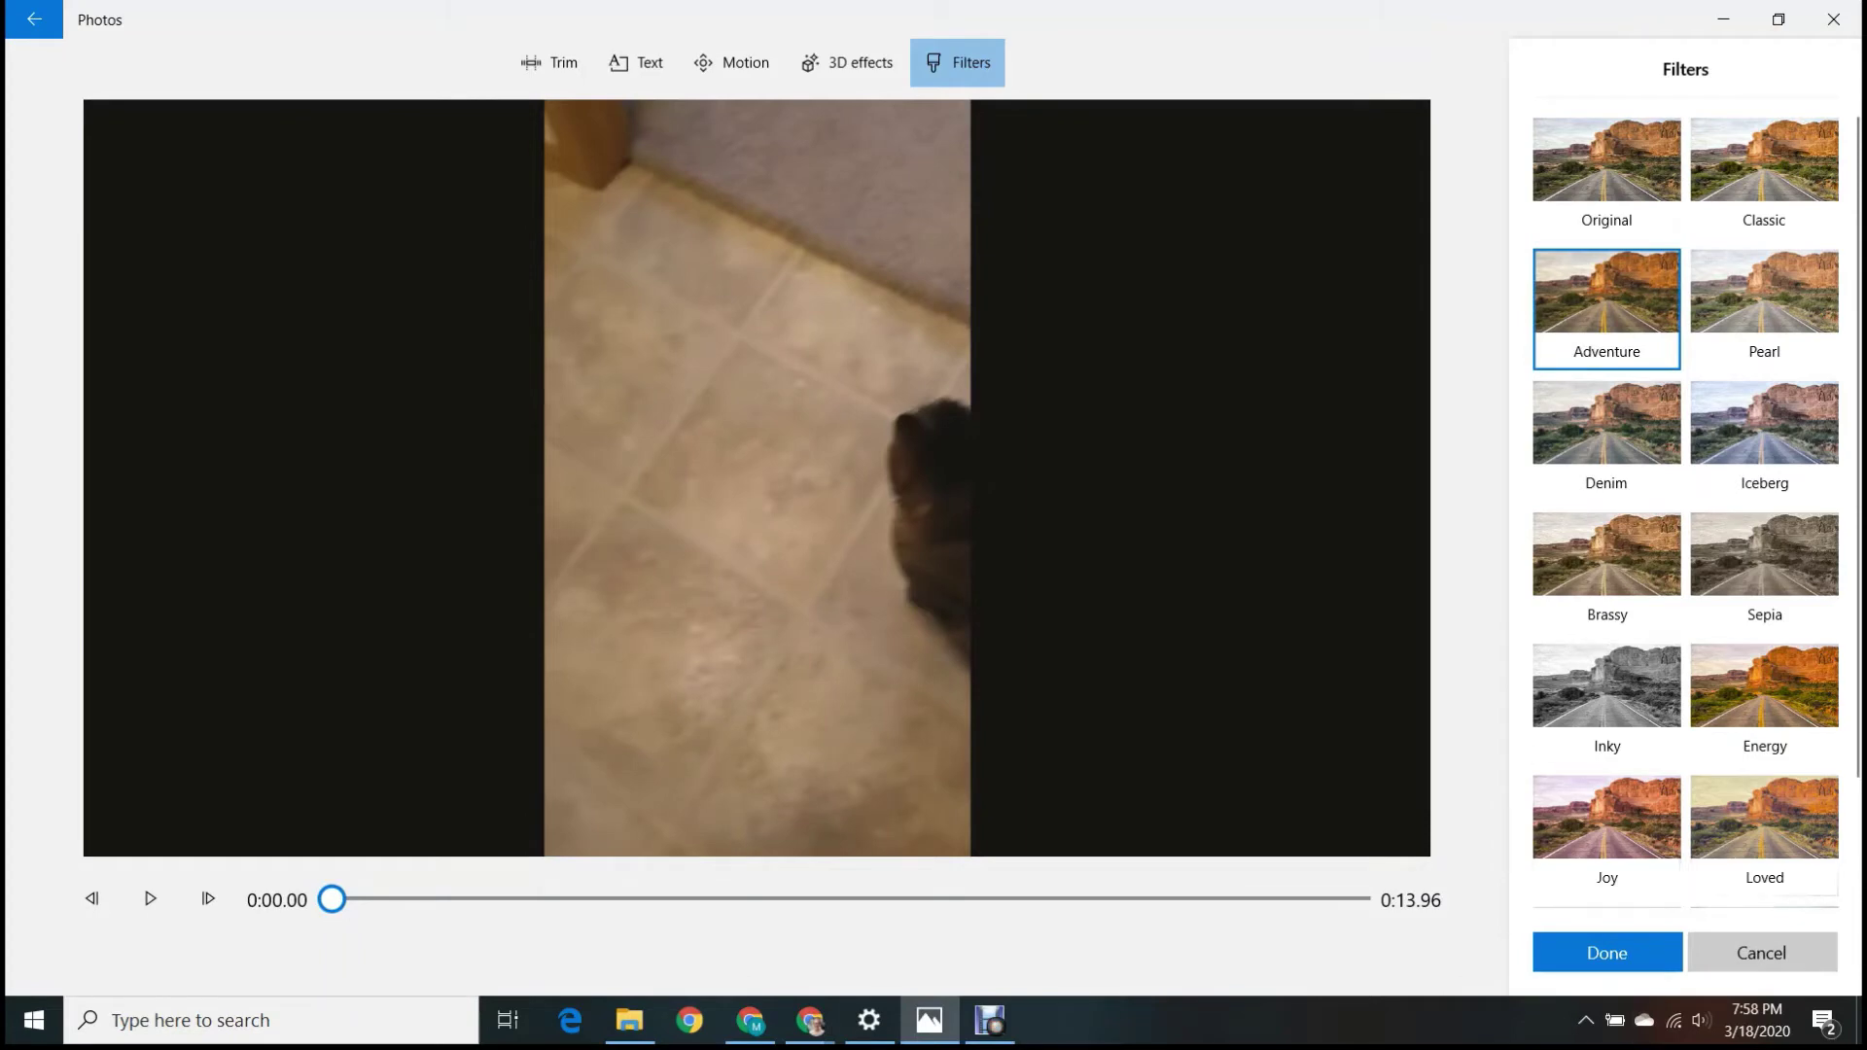
{"action": "left_click", "coordinate": [1761, 952]}
{"action": "left_click", "coordinate": [1017, 559]}
{"action": "left_click", "coordinate": [1606, 177]}
{"action": "left_click", "coordinate": [1606, 952]}
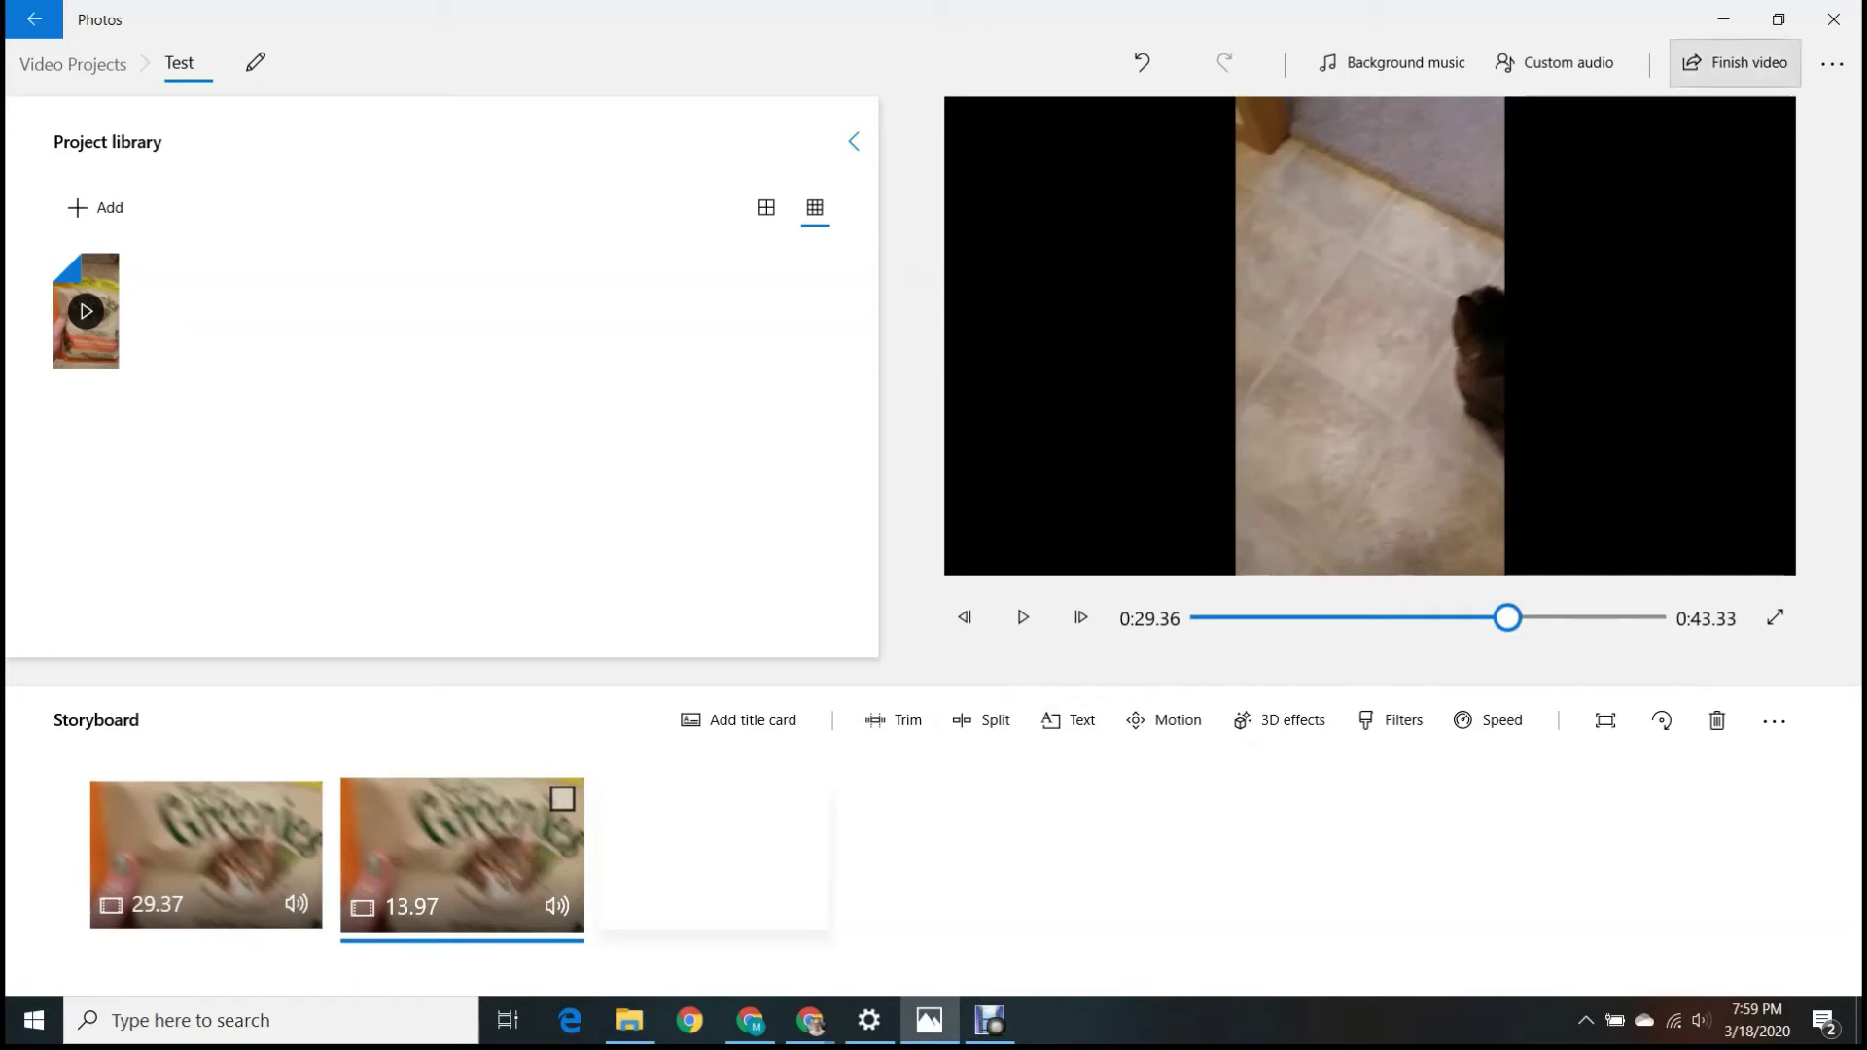
- Export the finished video at High 1080p quality to the Videos folder under the name Test
{"action": "left_click", "coordinate": [1735, 62]}
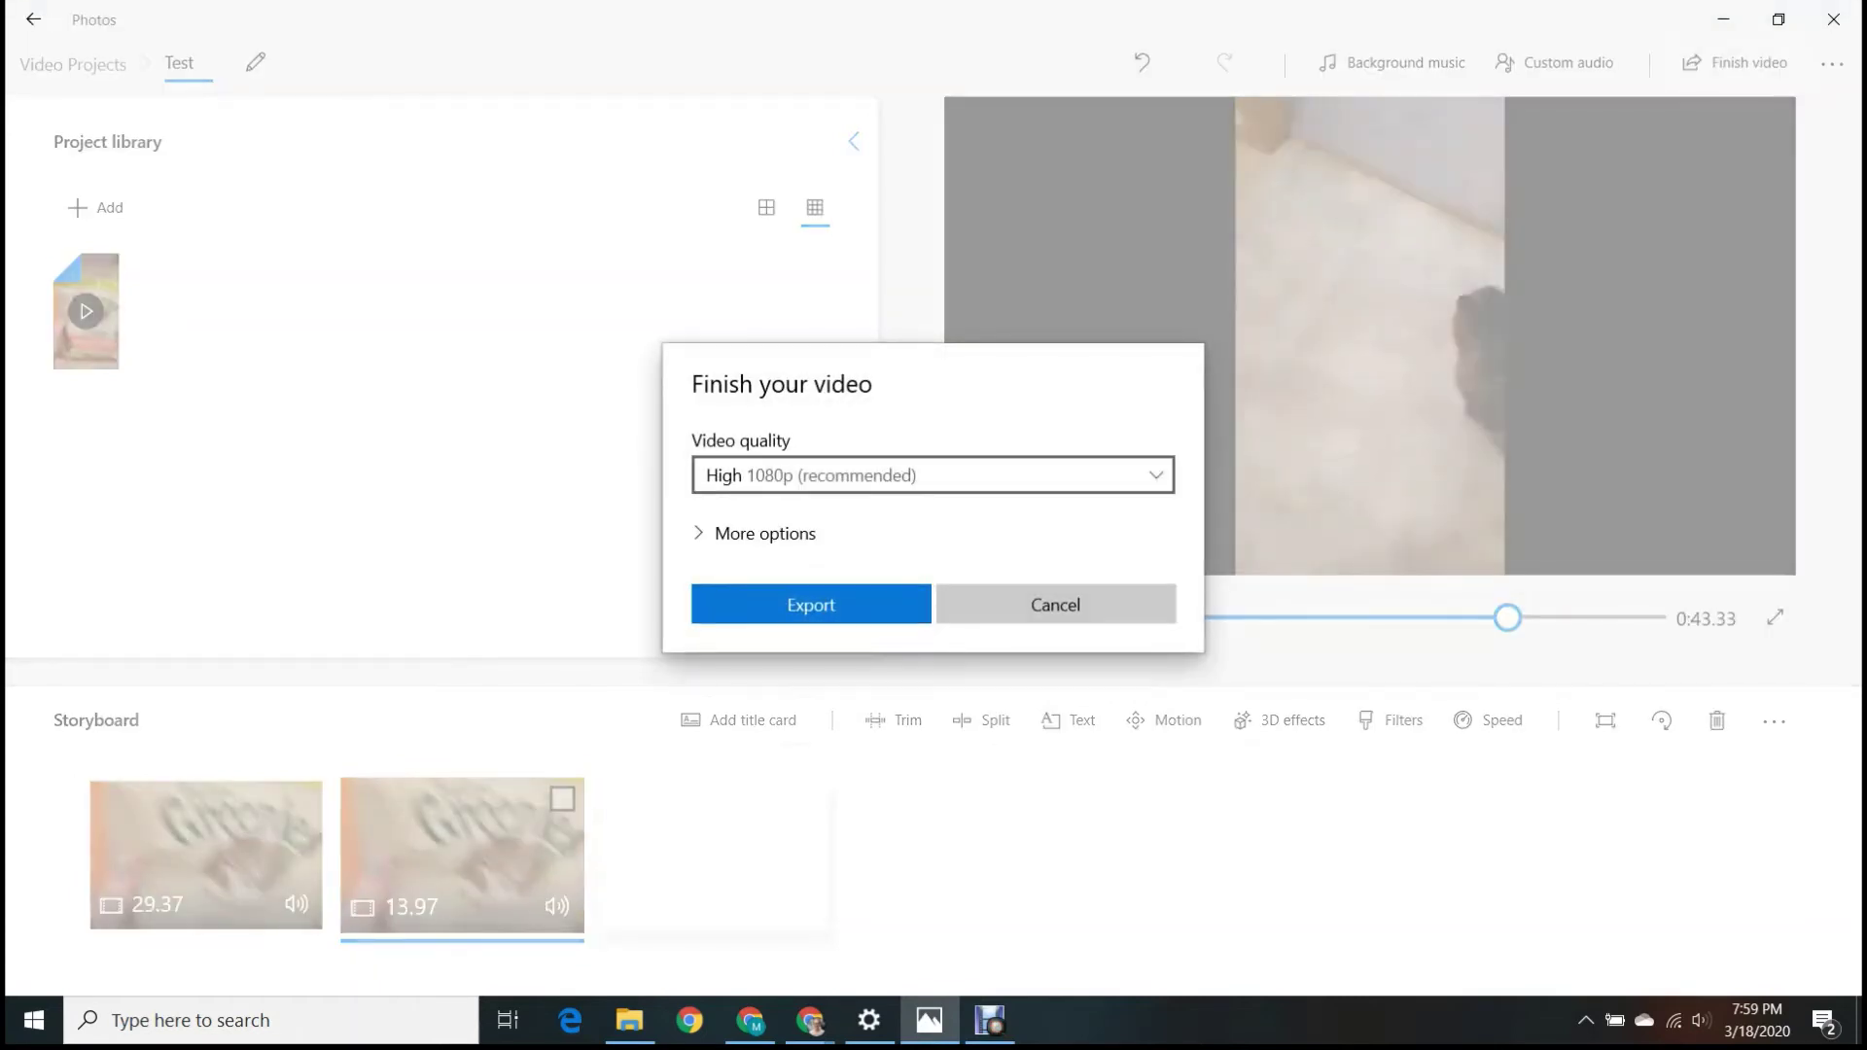
{"action": "left_click", "coordinate": [933, 476]}
{"action": "left_click", "coordinate": [934, 475]}
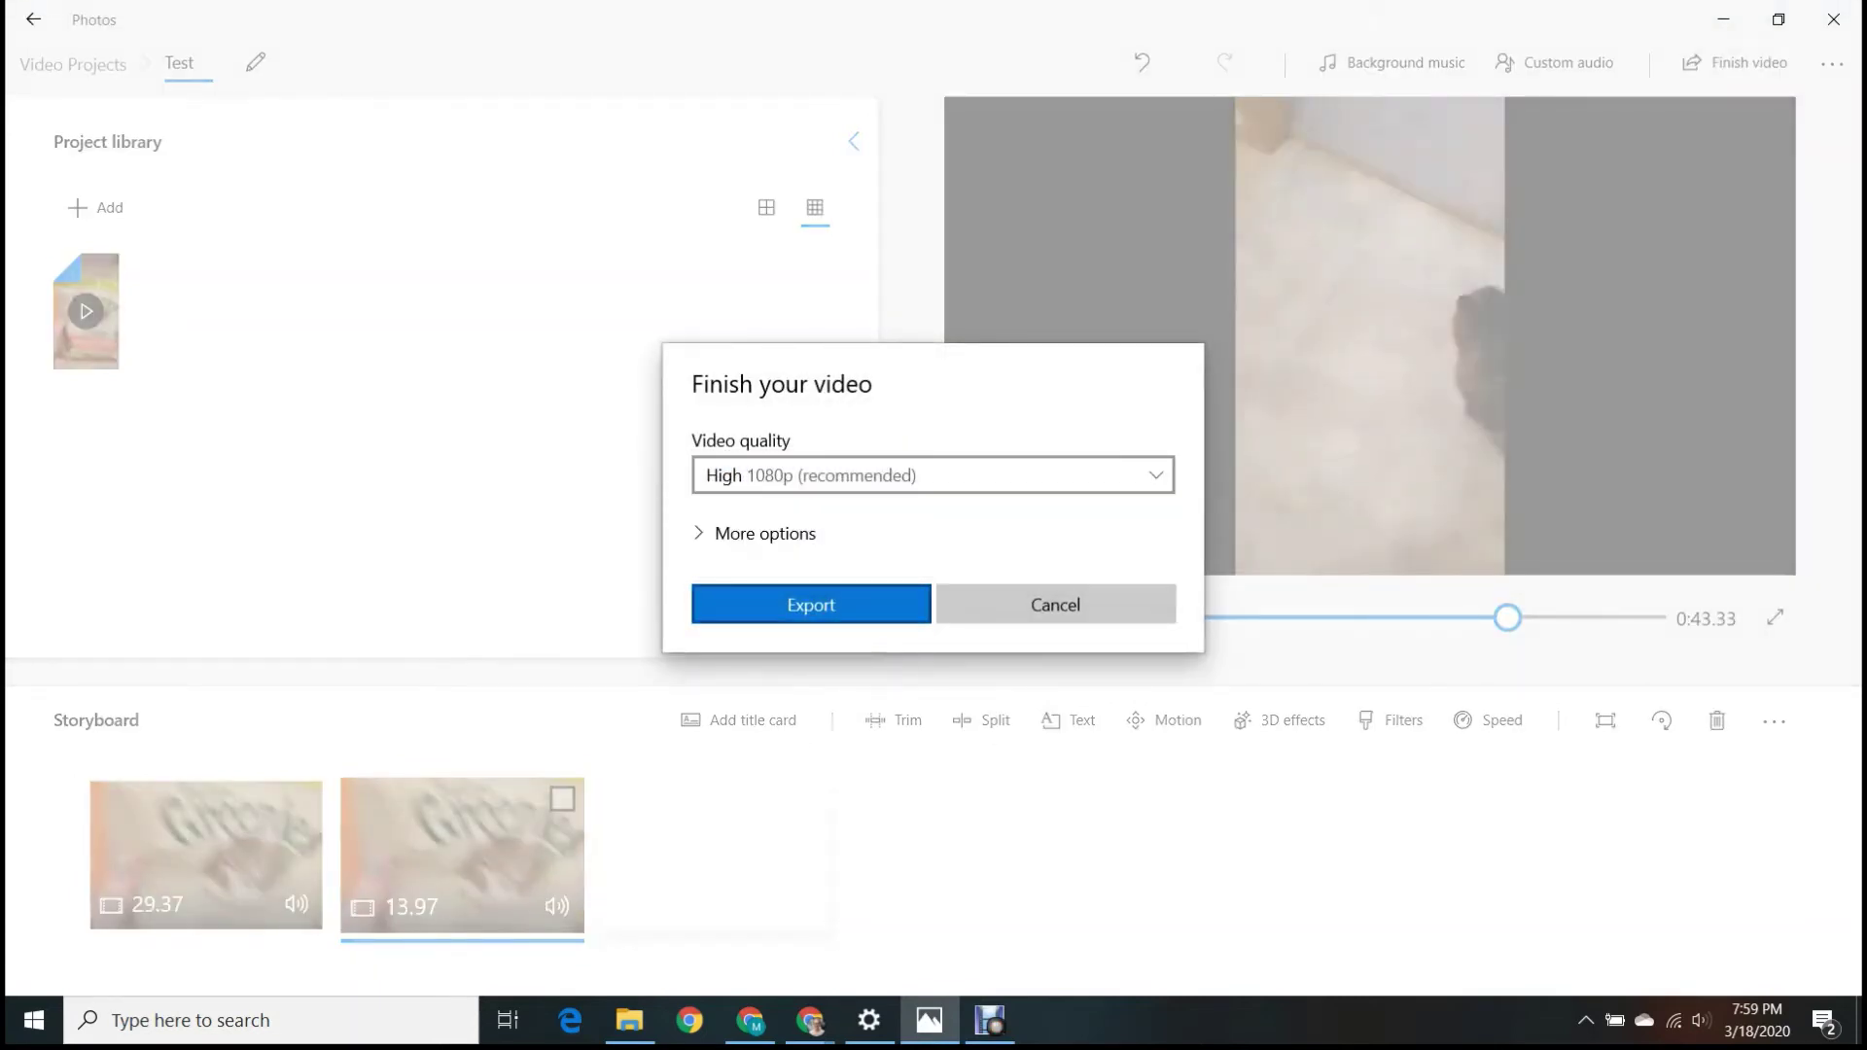
{"action": "left_click", "coordinate": [811, 605]}
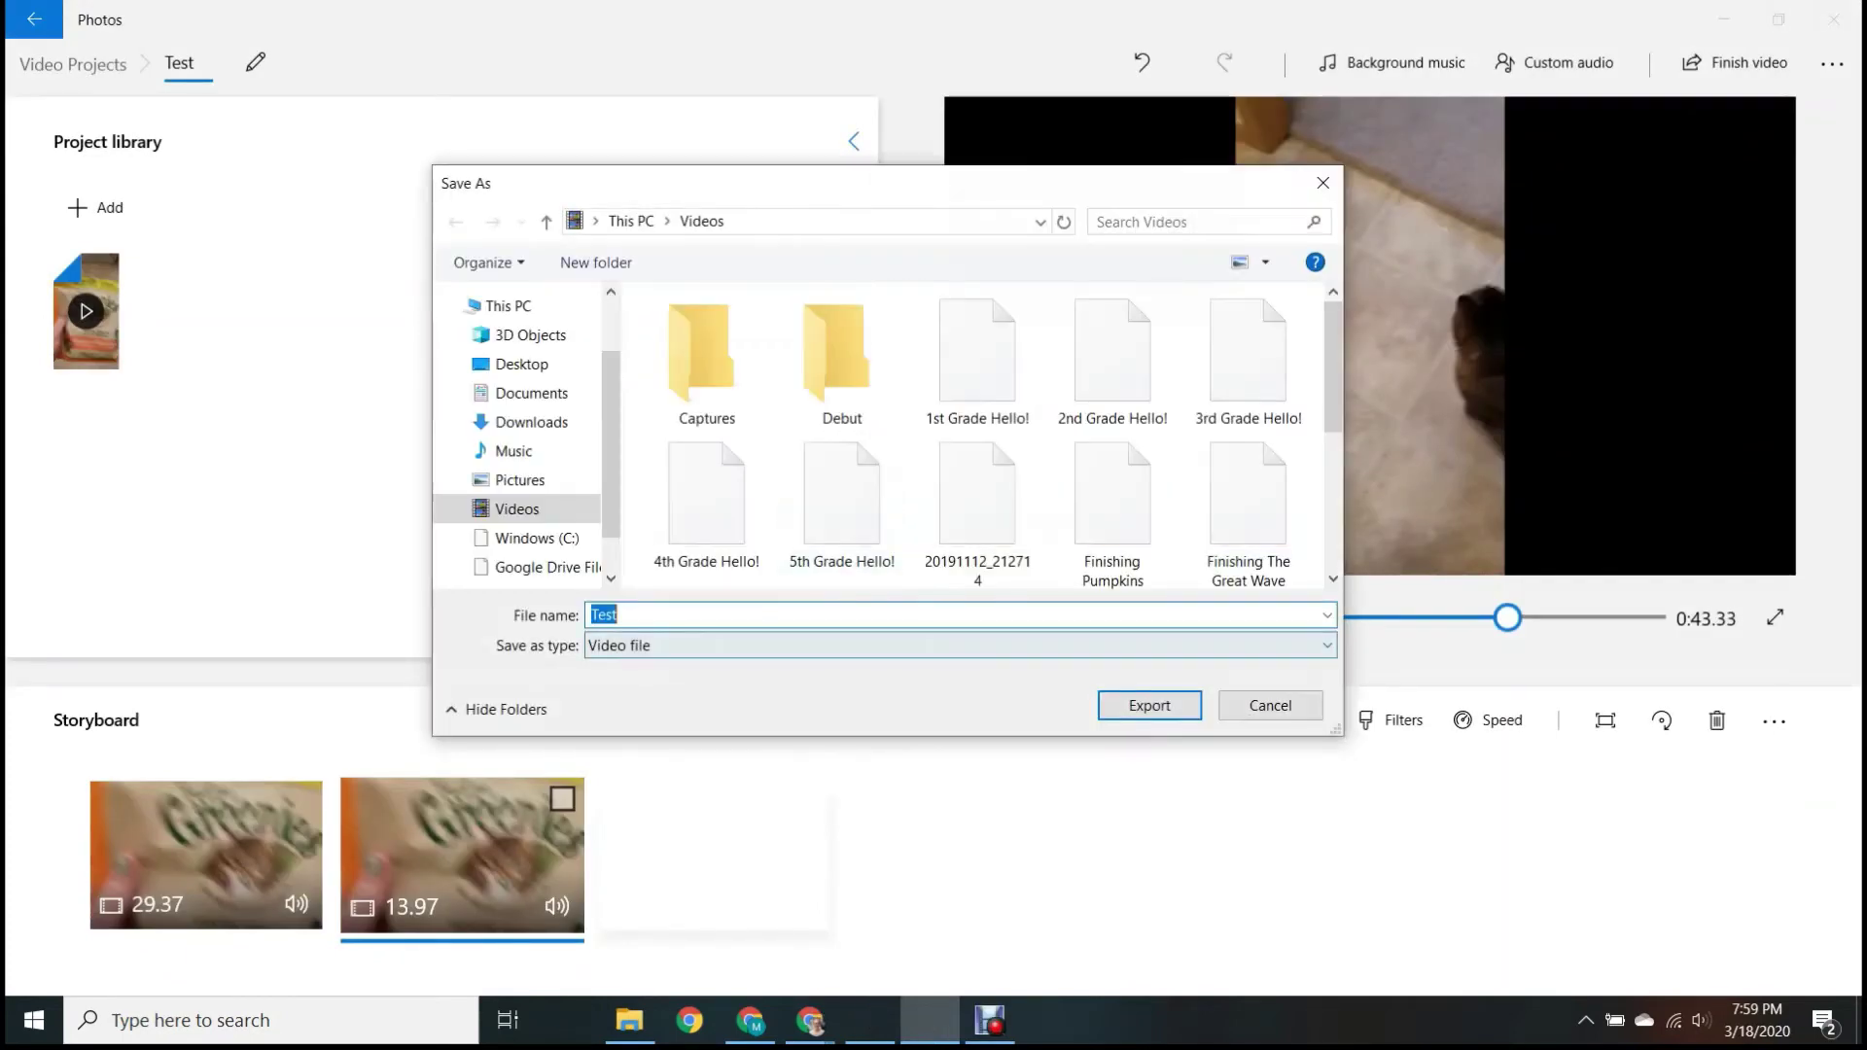
{"action": "key", "text": "Return"}
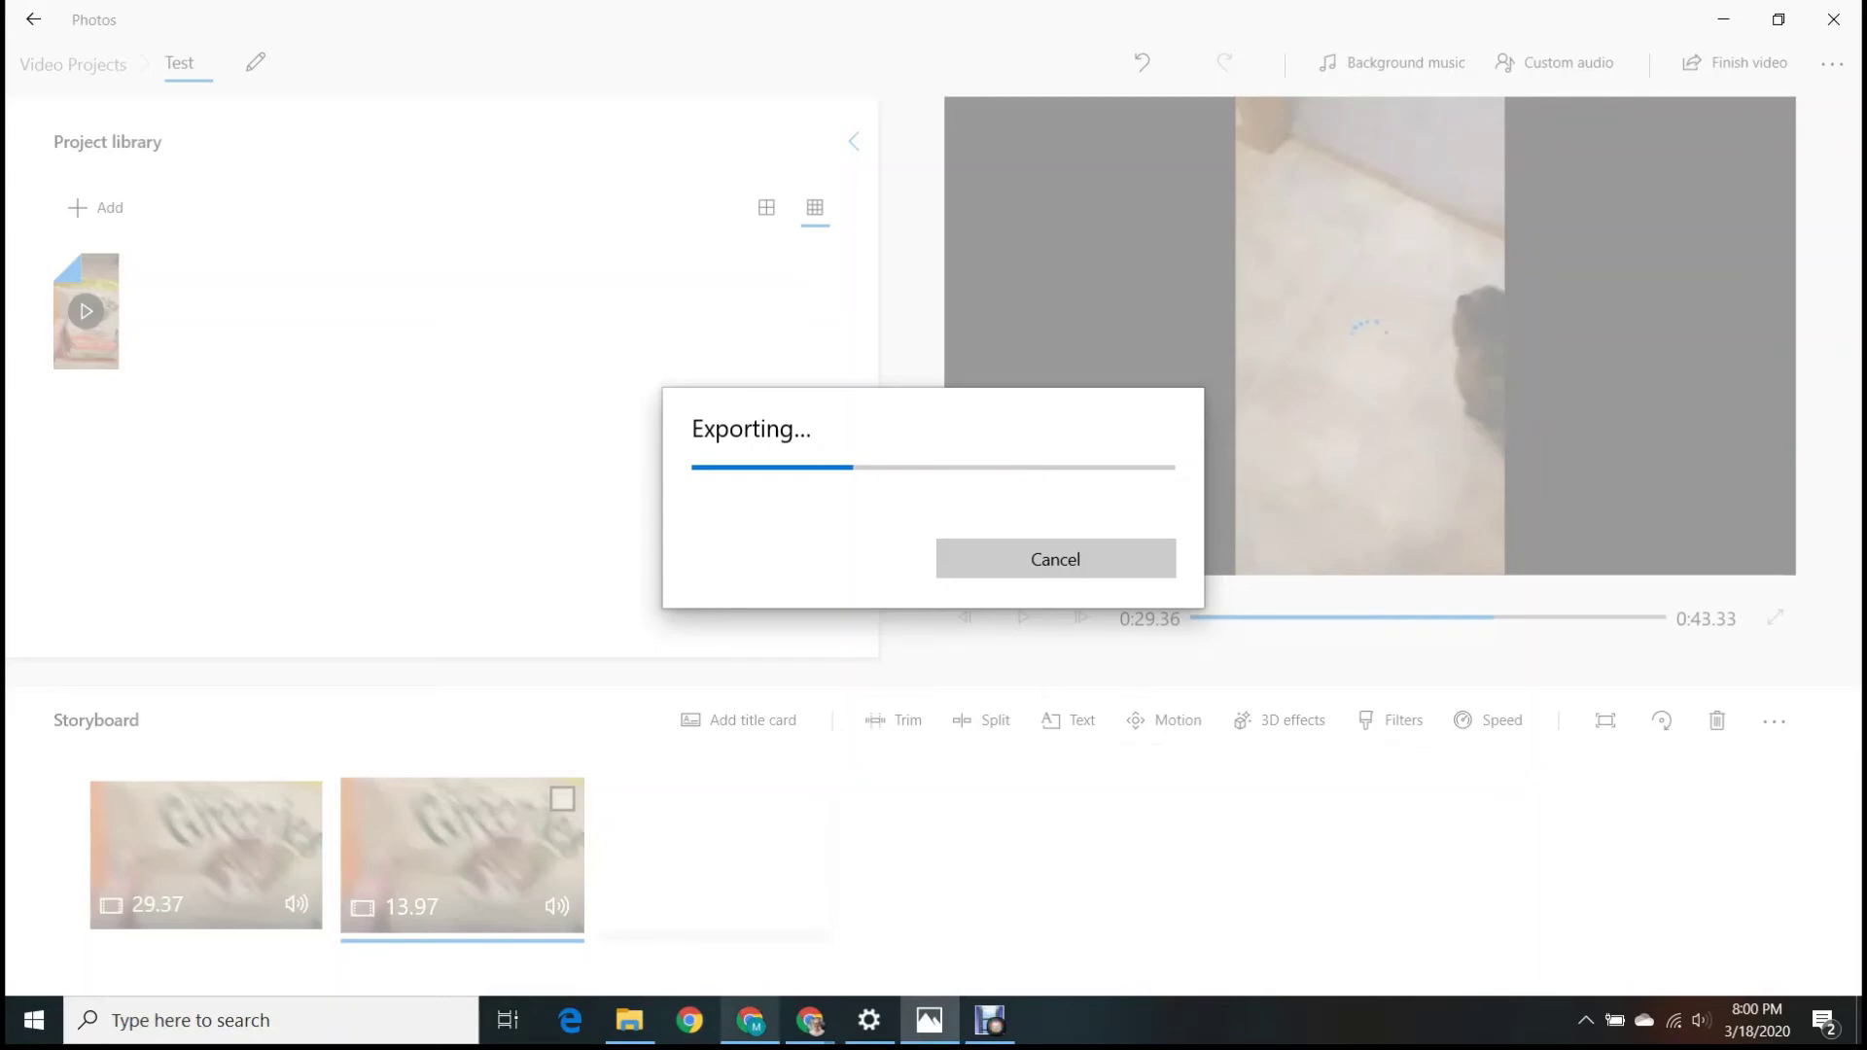
- Switch to the YouTube page in Chrome and start a new video upload
{"action": "left_click", "coordinate": [749, 1020]}
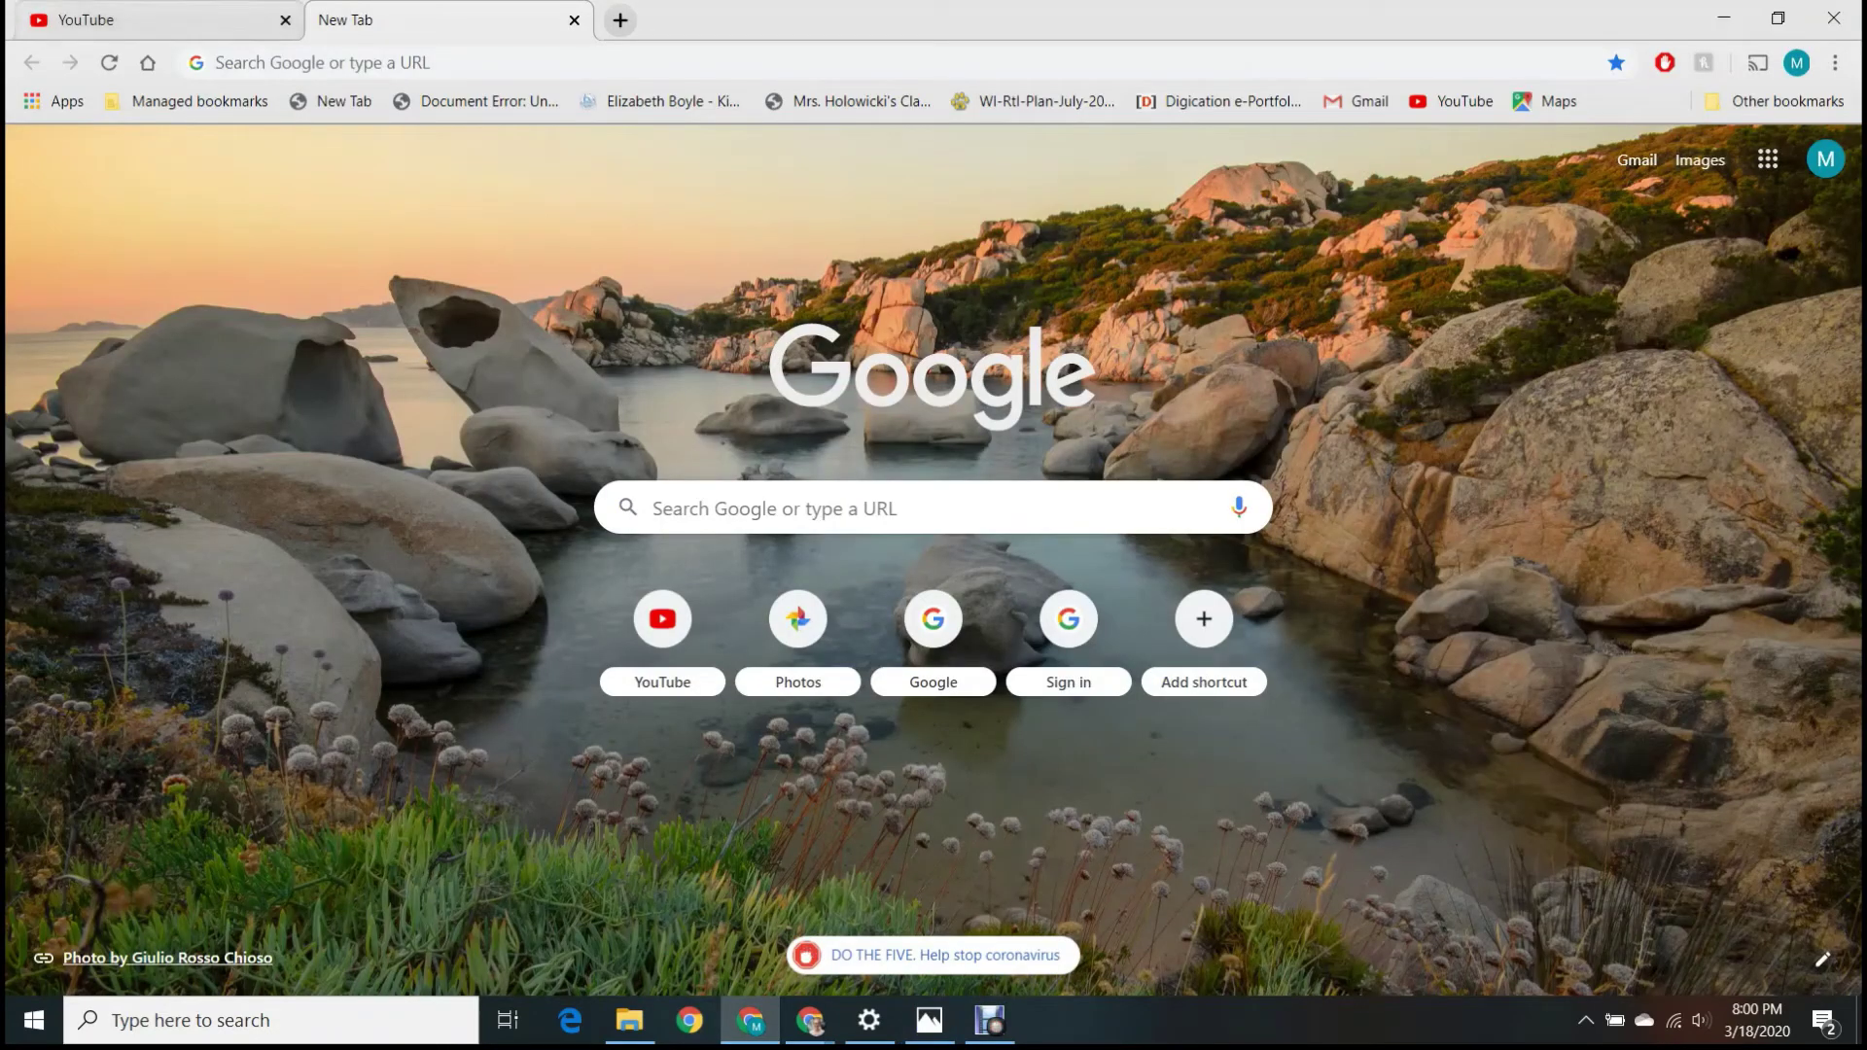
{"action": "left_click", "coordinate": [155, 21]}
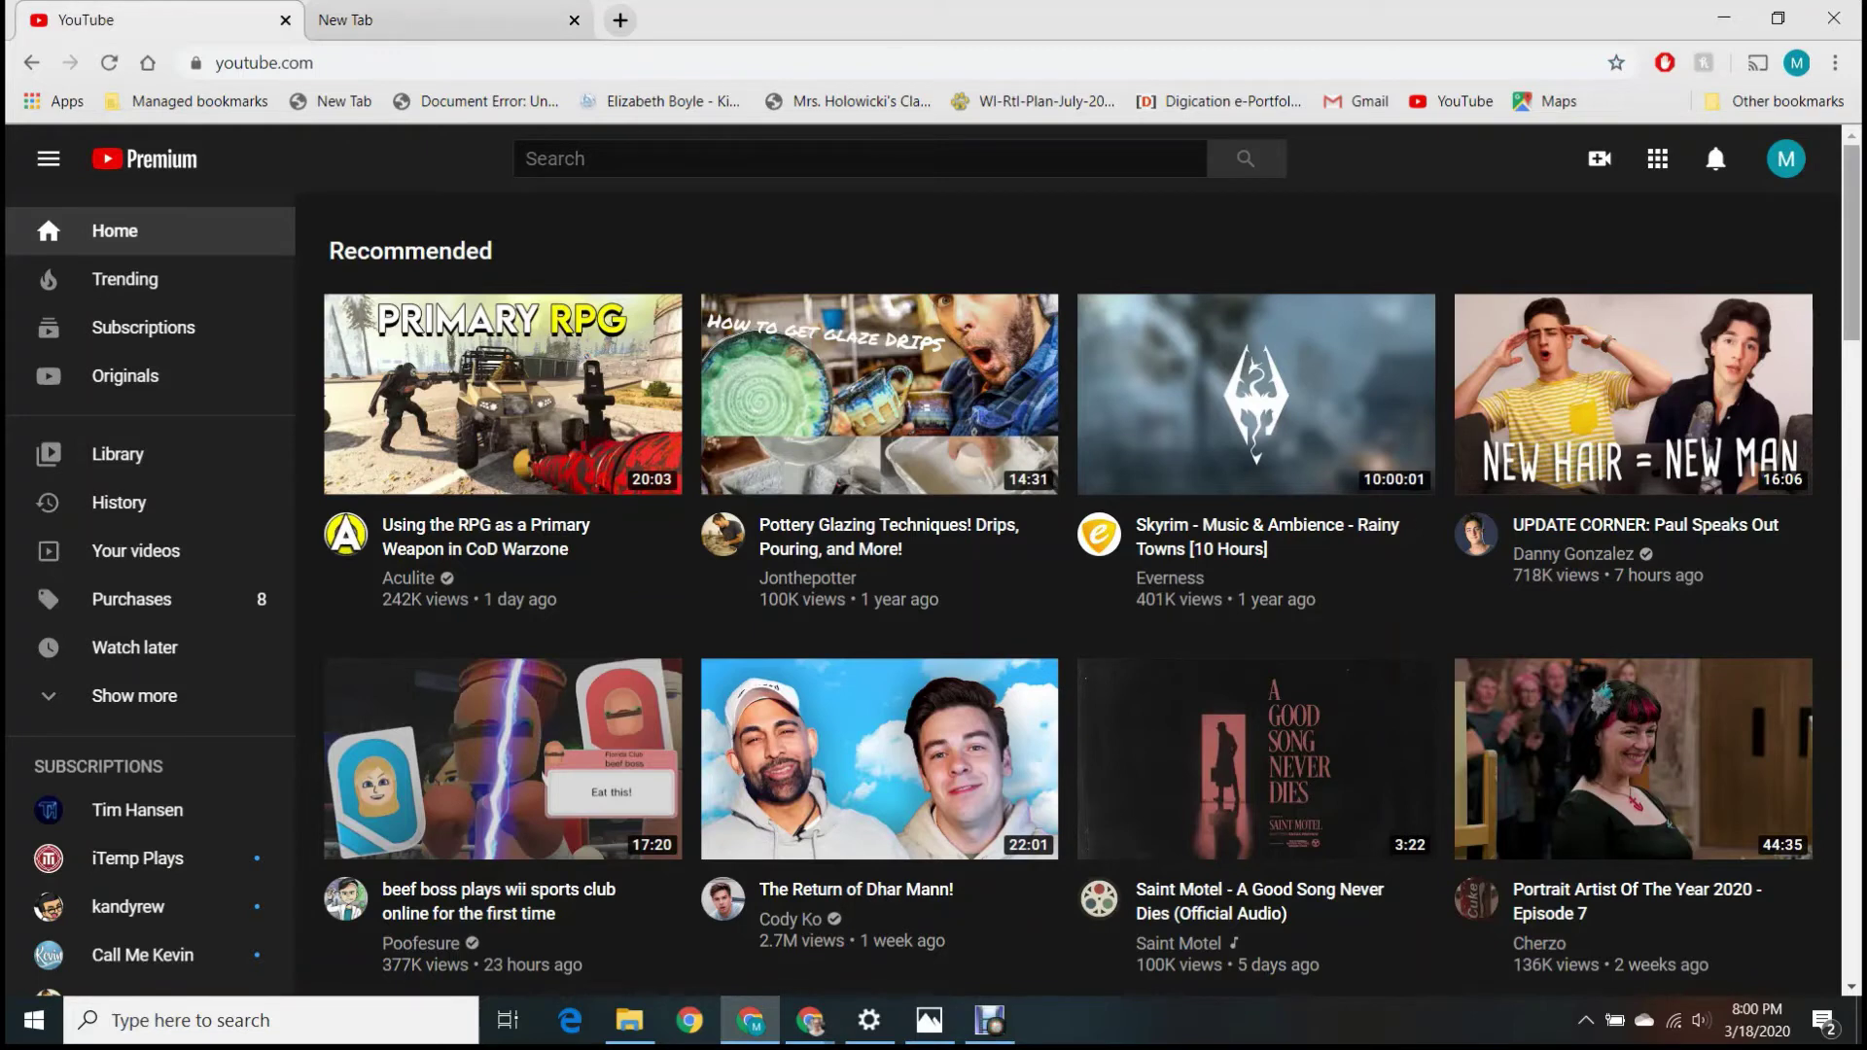
{"action": "left_click", "coordinate": [1786, 159]}
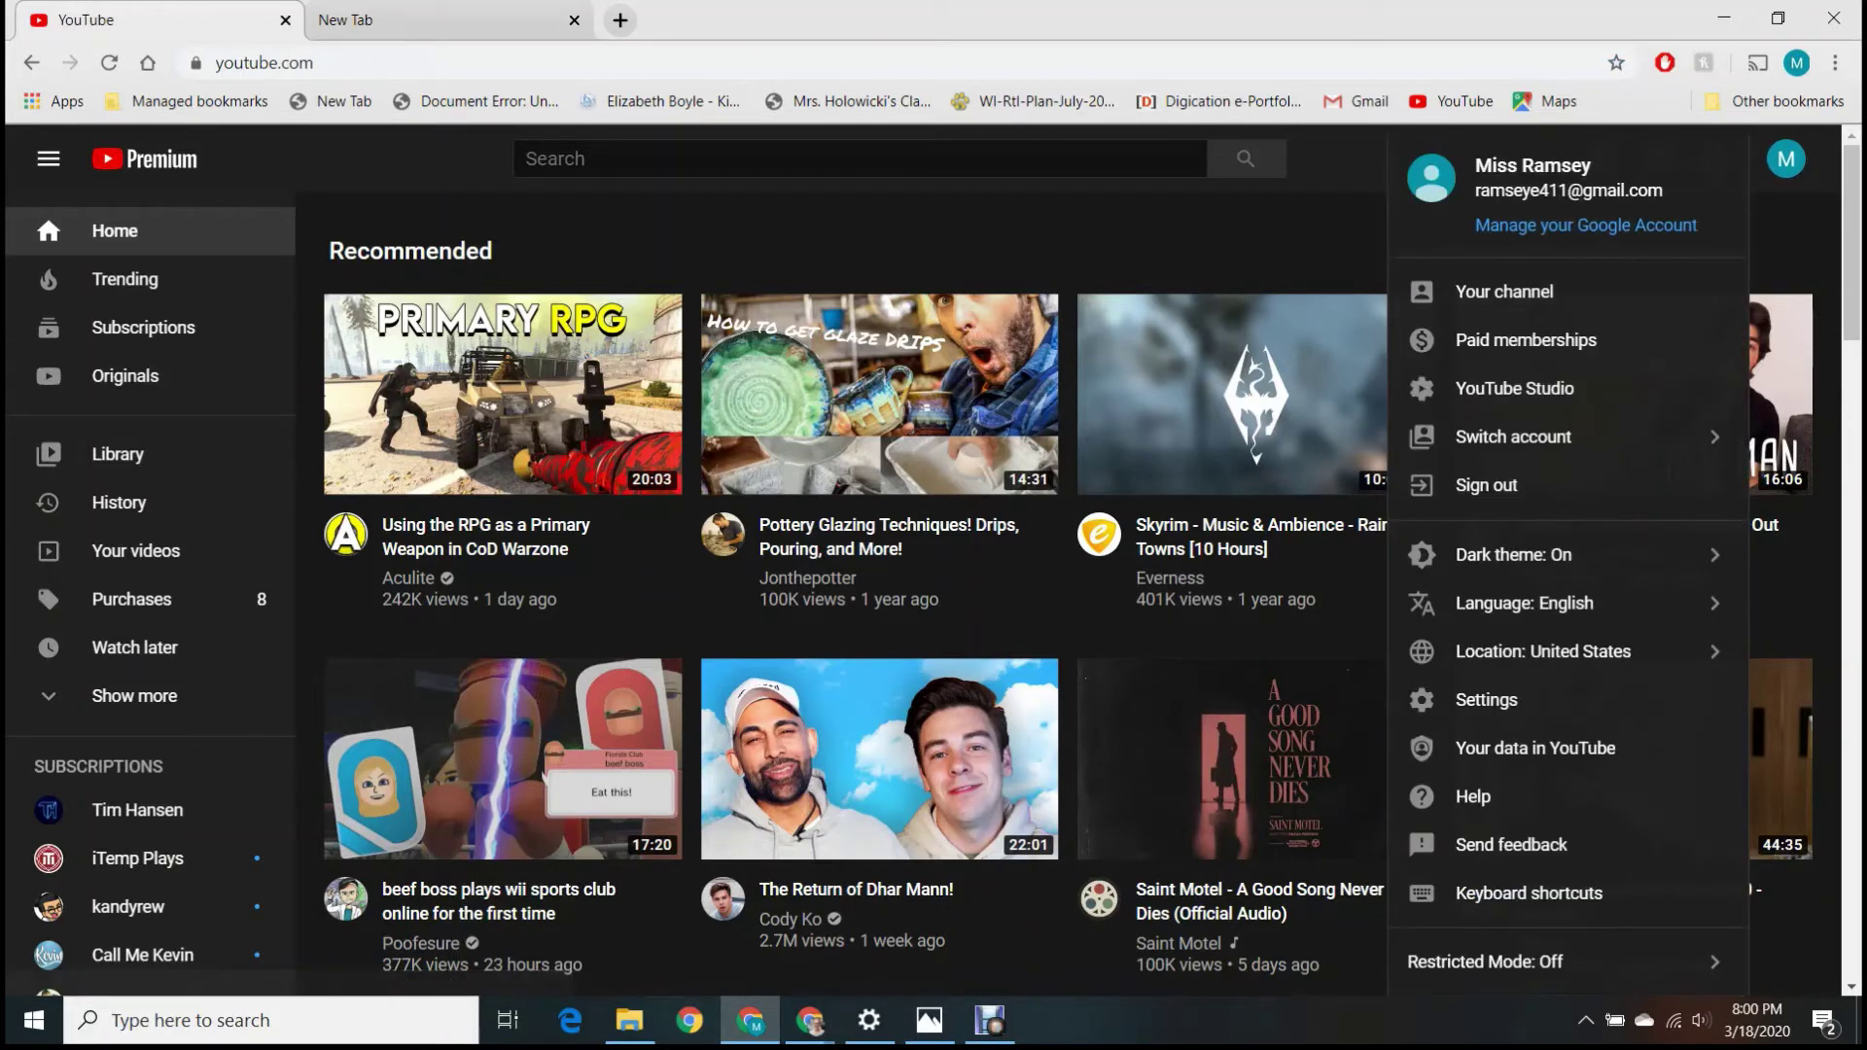
{"action": "left_click", "coordinate": [1786, 158]}
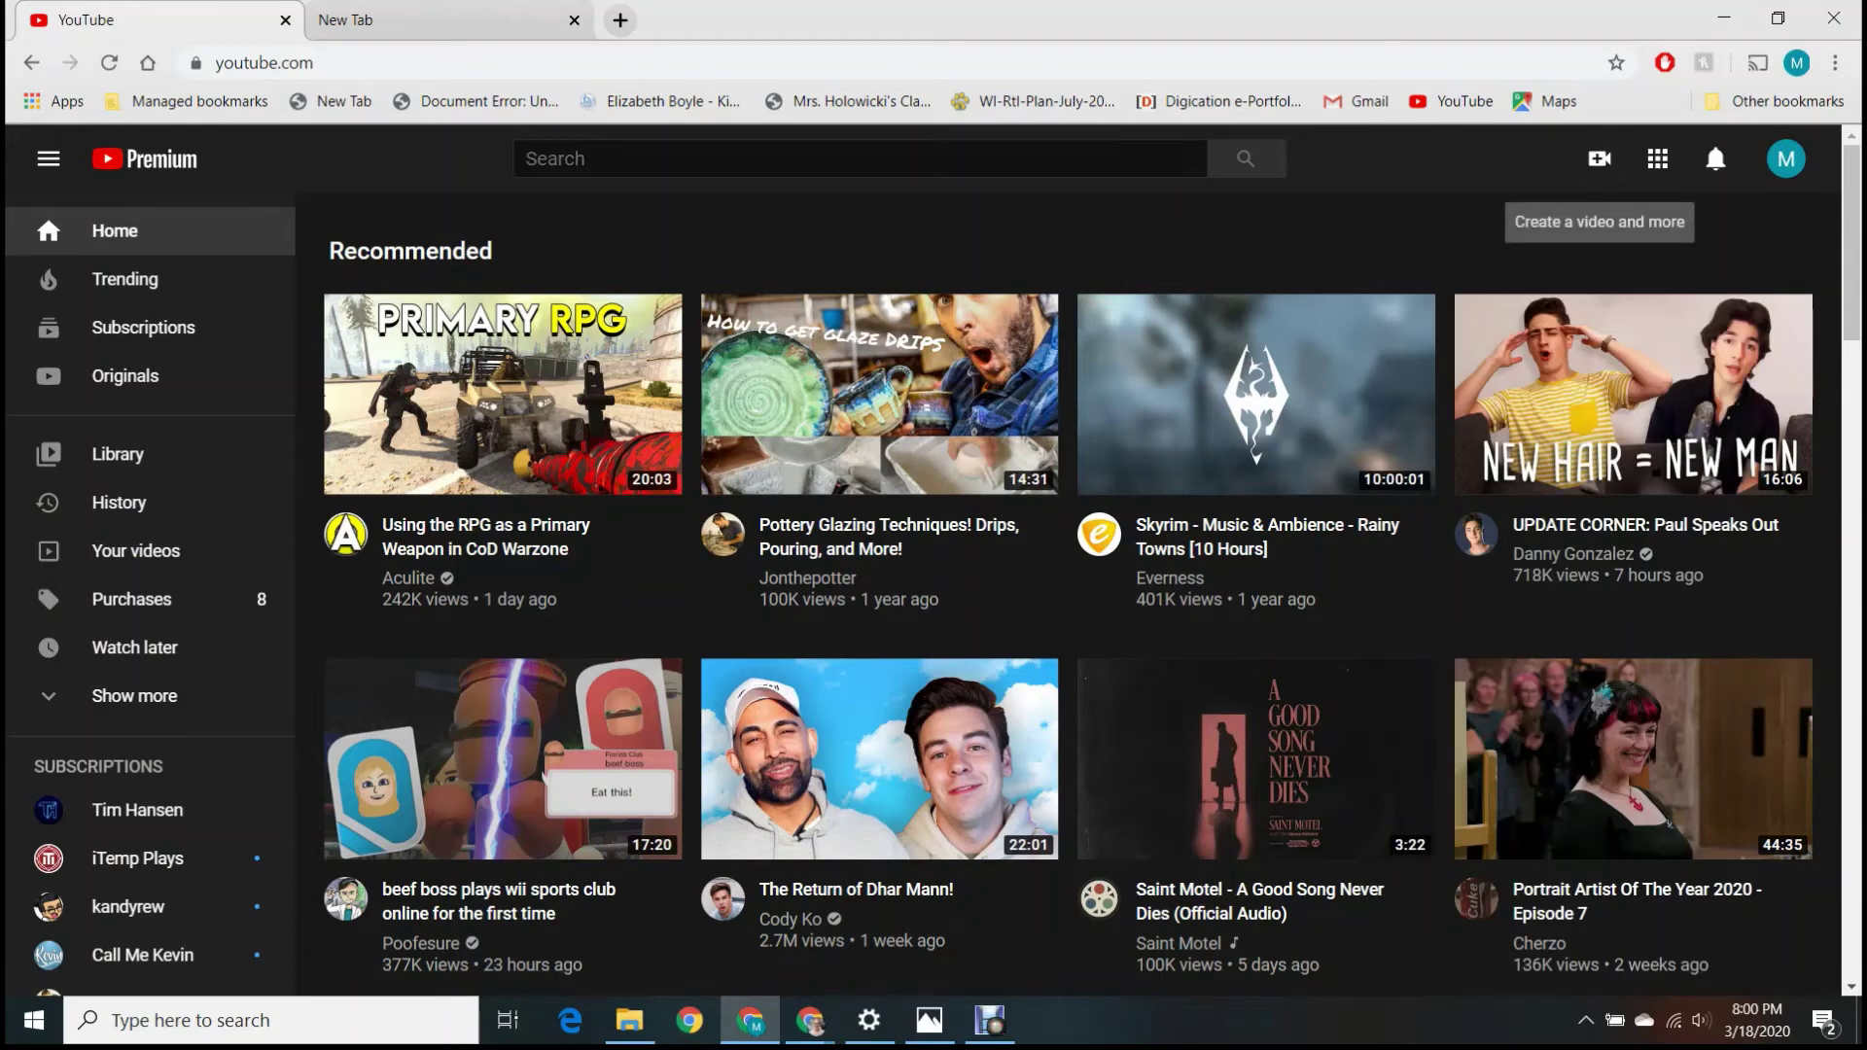
{"action": "left_click", "coordinate": [1599, 159]}
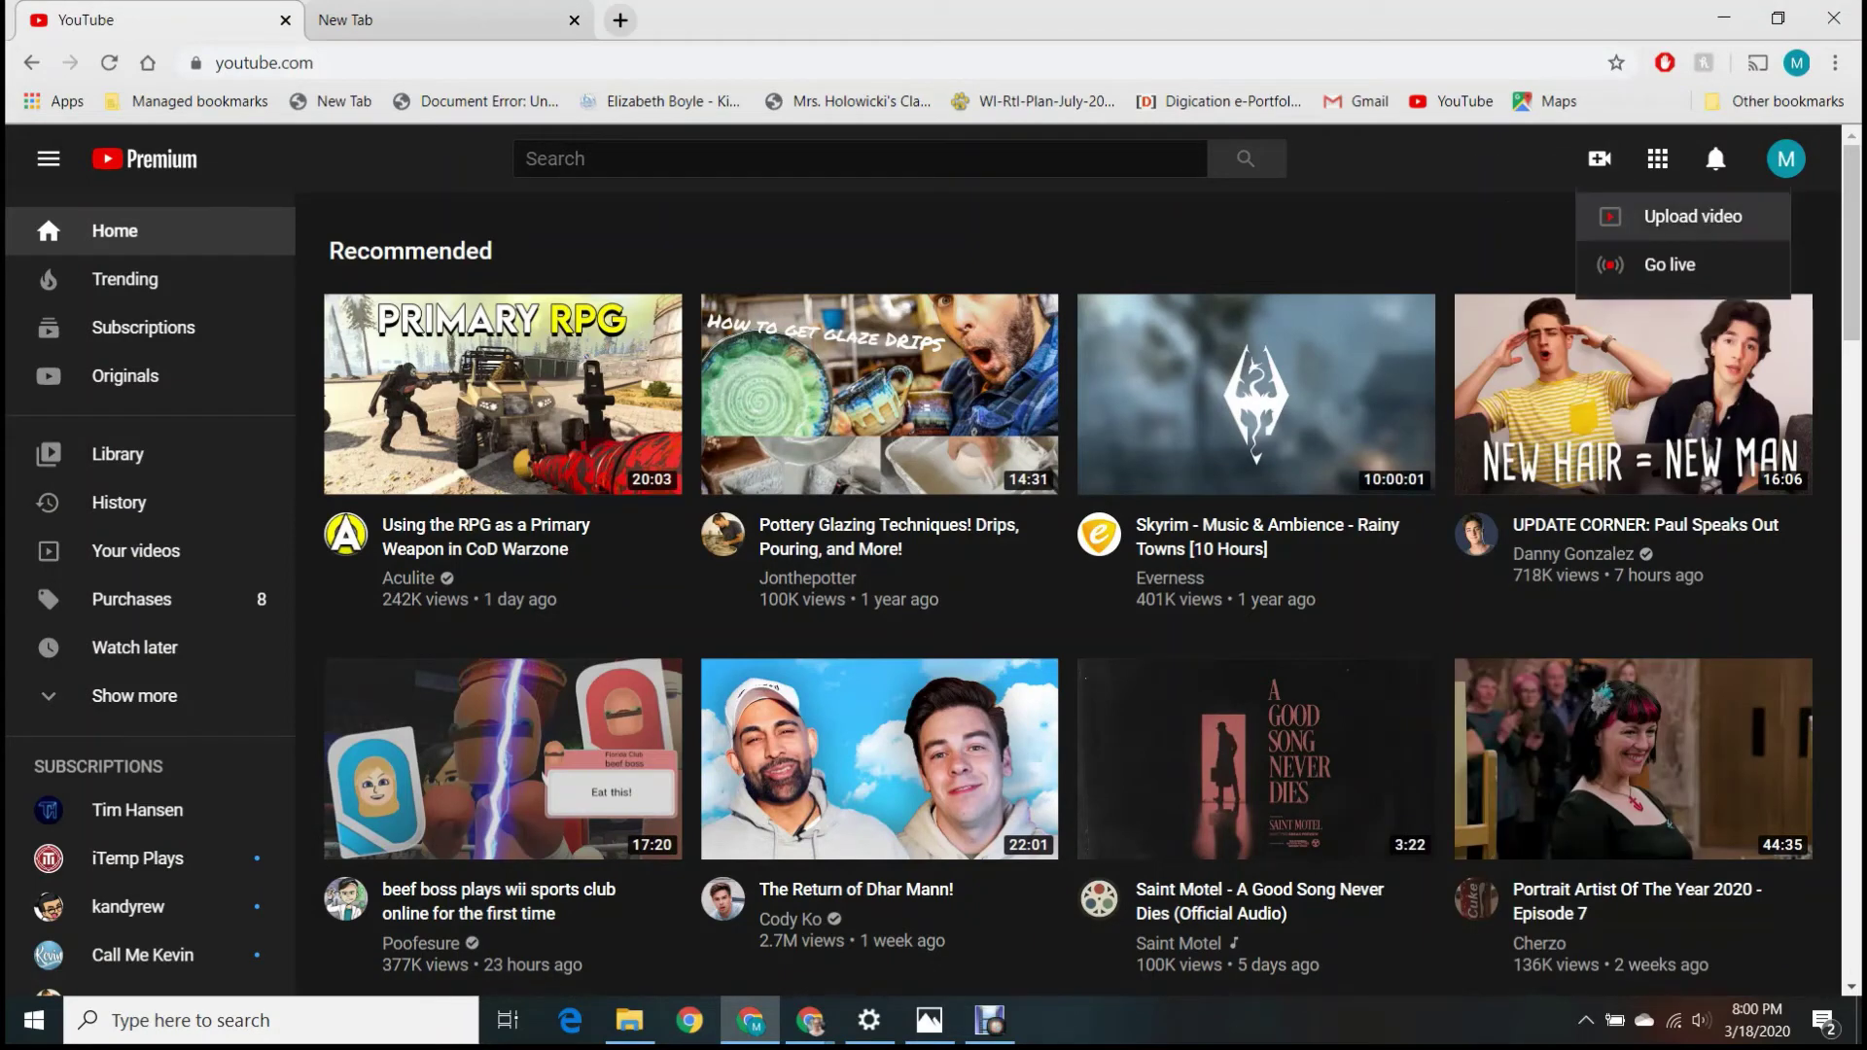
{"action": "left_click", "coordinate": [1692, 217]}
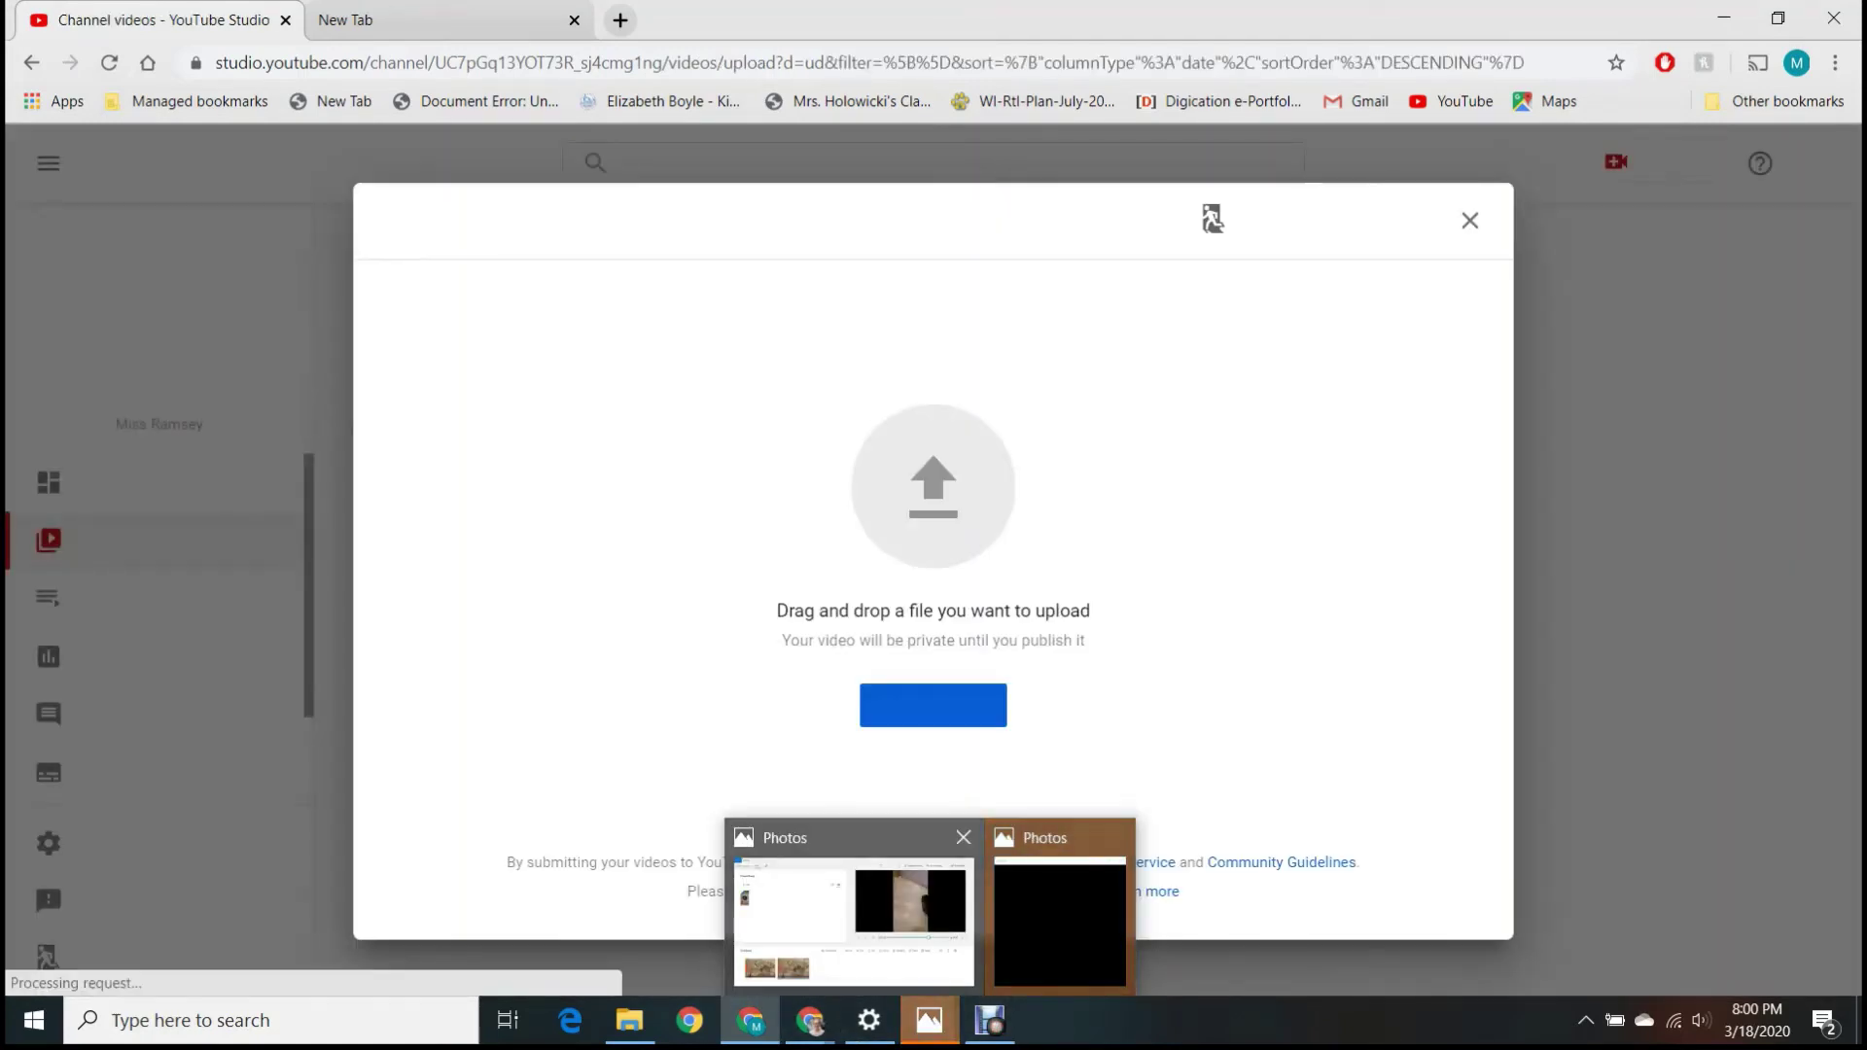
- Close the exported video's playback window and add the Test video from the Videos folder in File Explorer to the YouTube upload
{"action": "left_click", "coordinate": [1059, 921]}
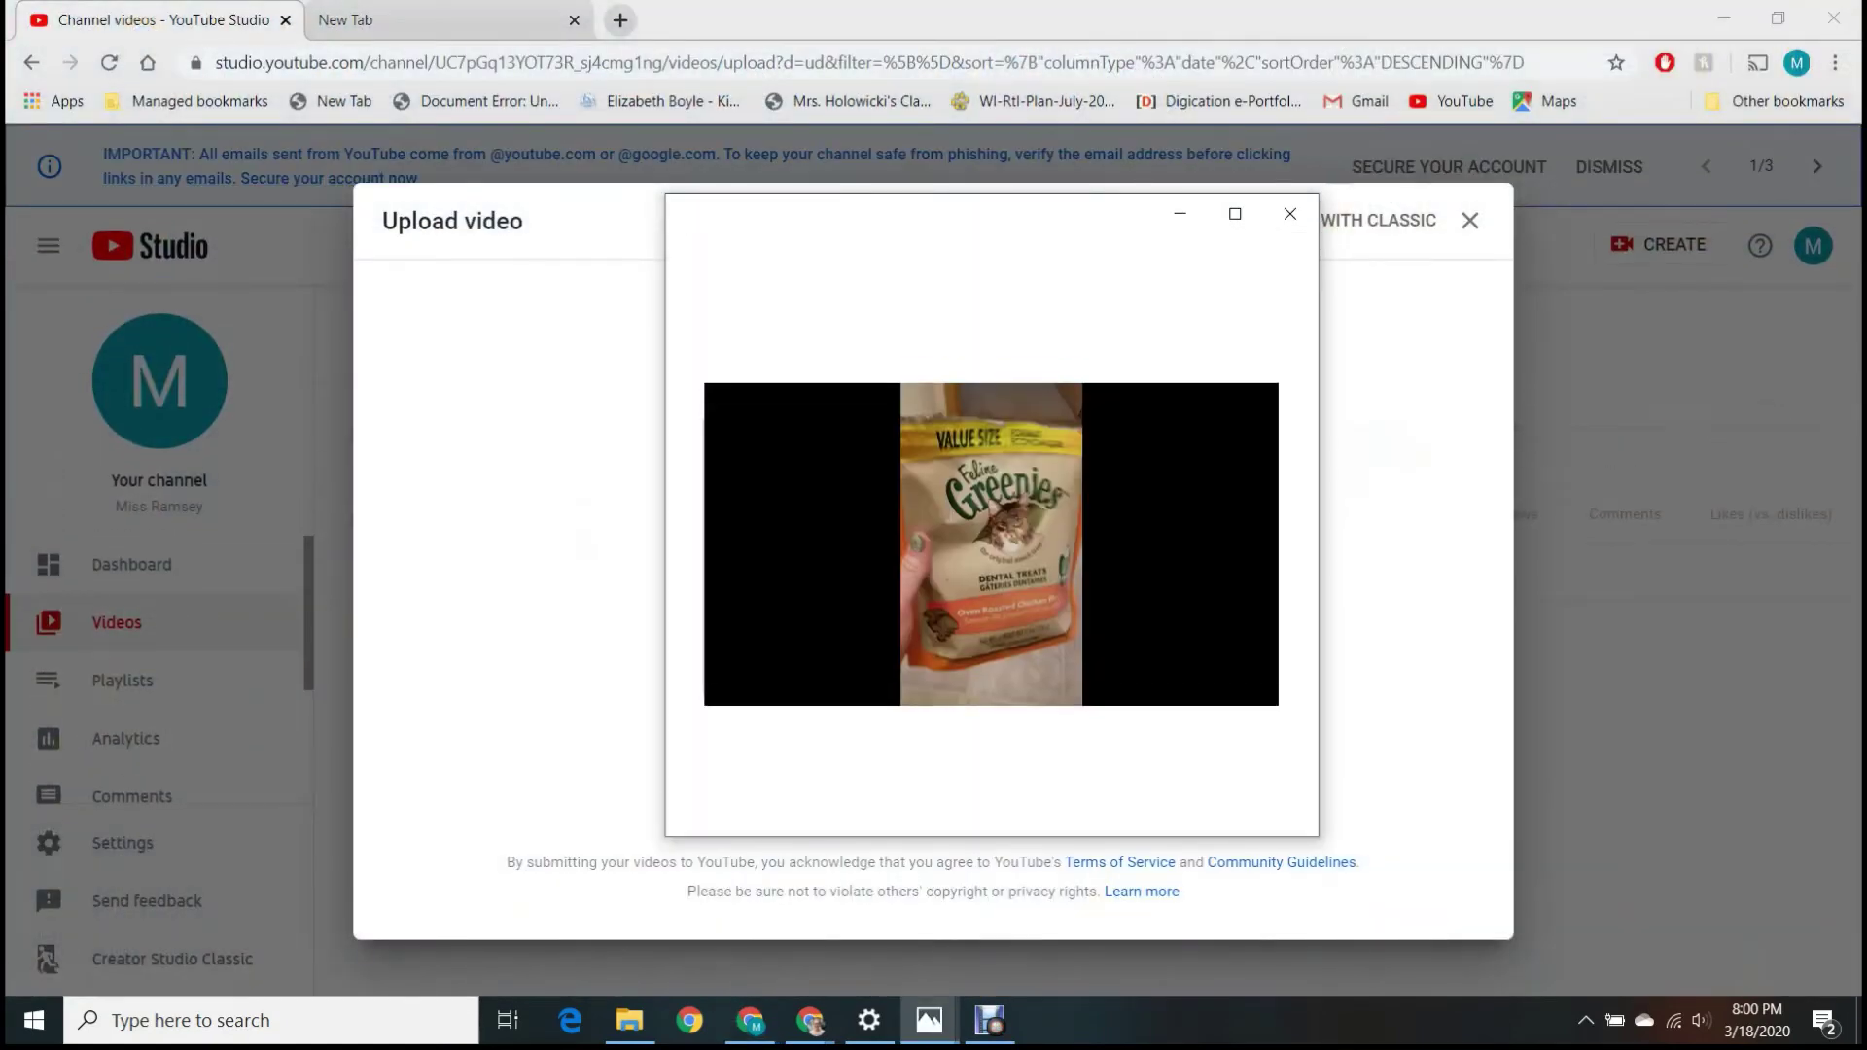
{"action": "left_click", "coordinate": [1291, 214]}
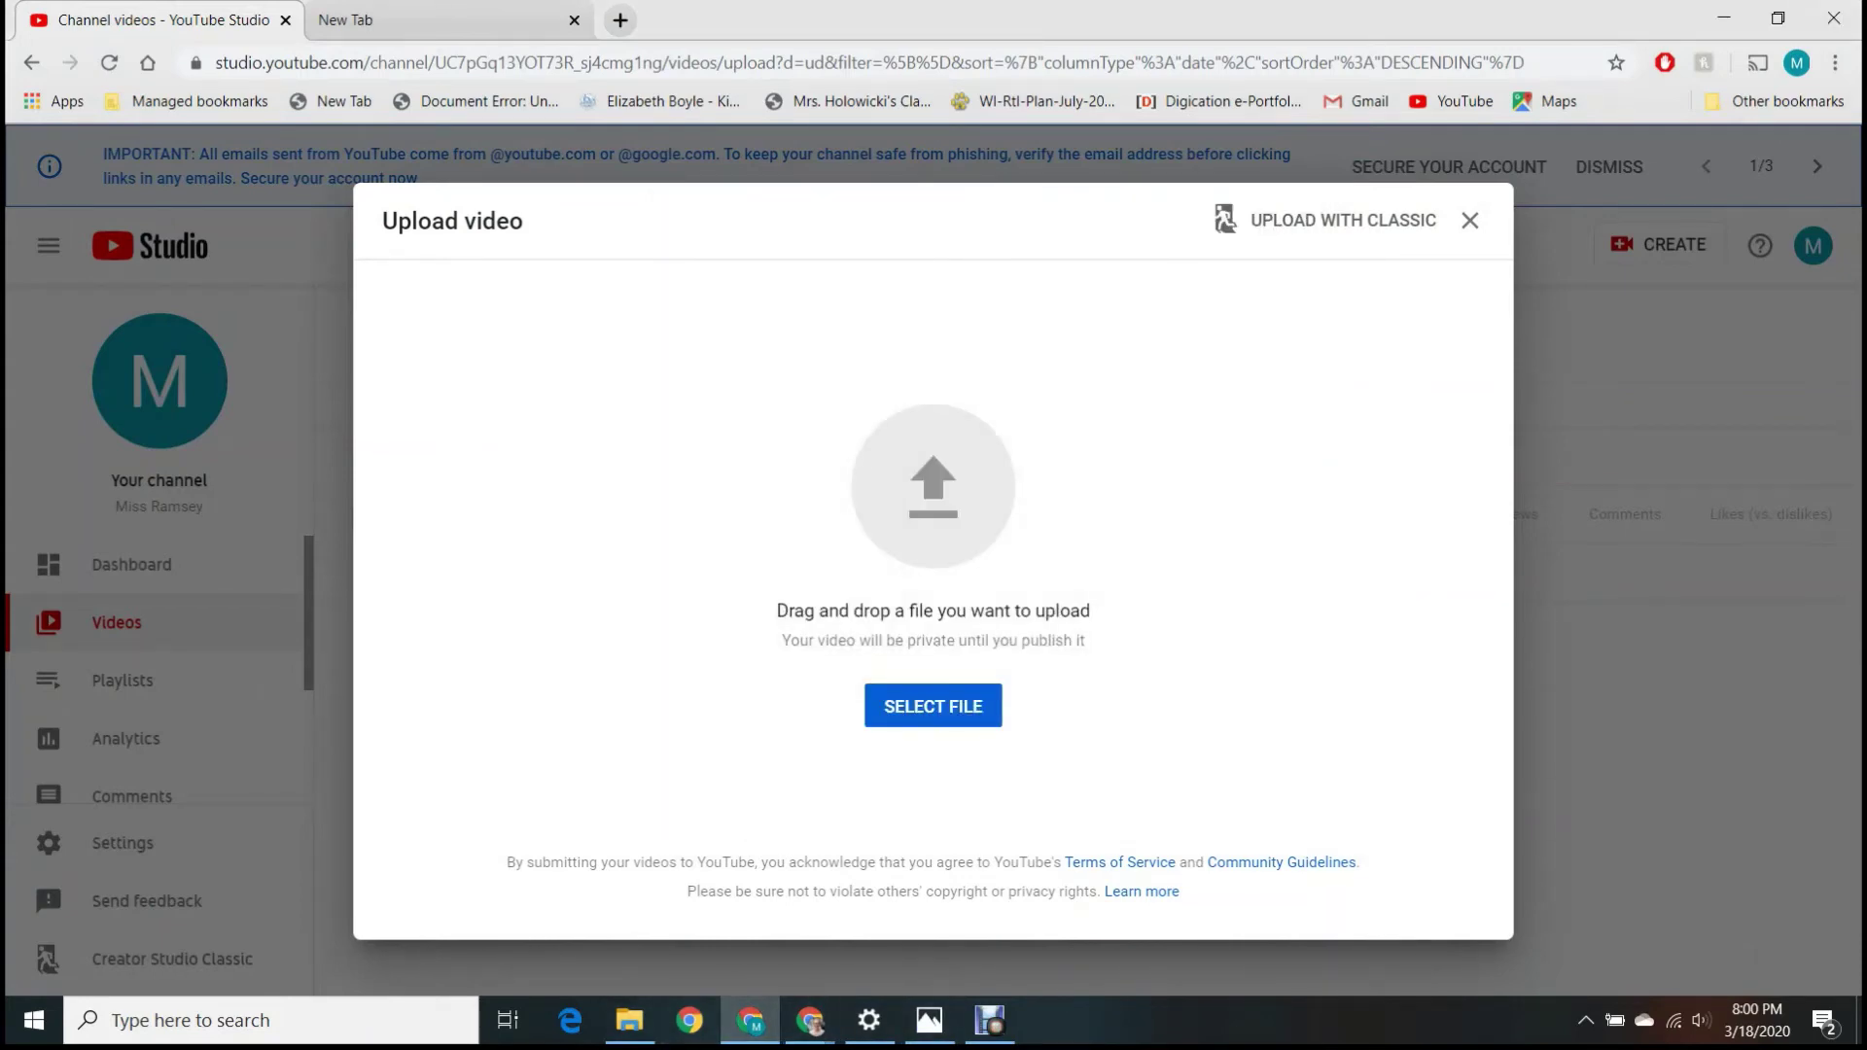
{"action": "left_click", "coordinate": [630, 1020]}
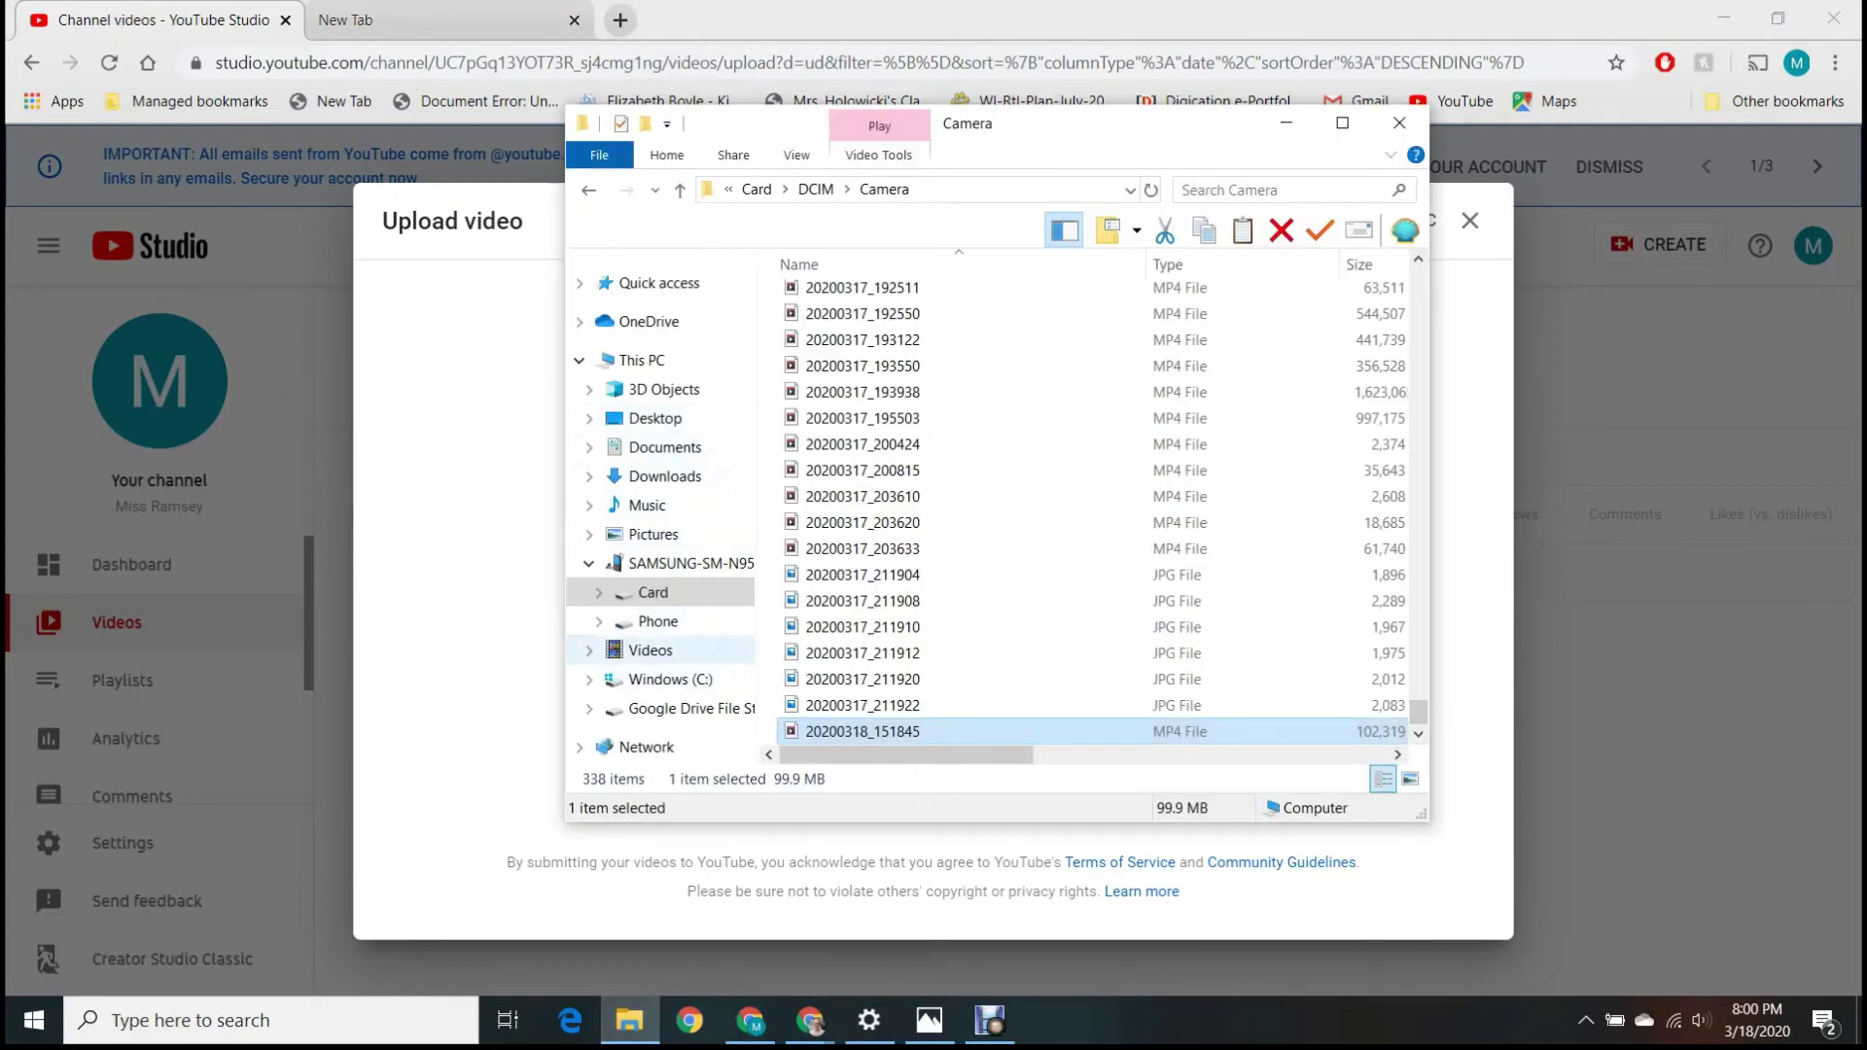
{"action": "left_click", "coordinate": [650, 649]}
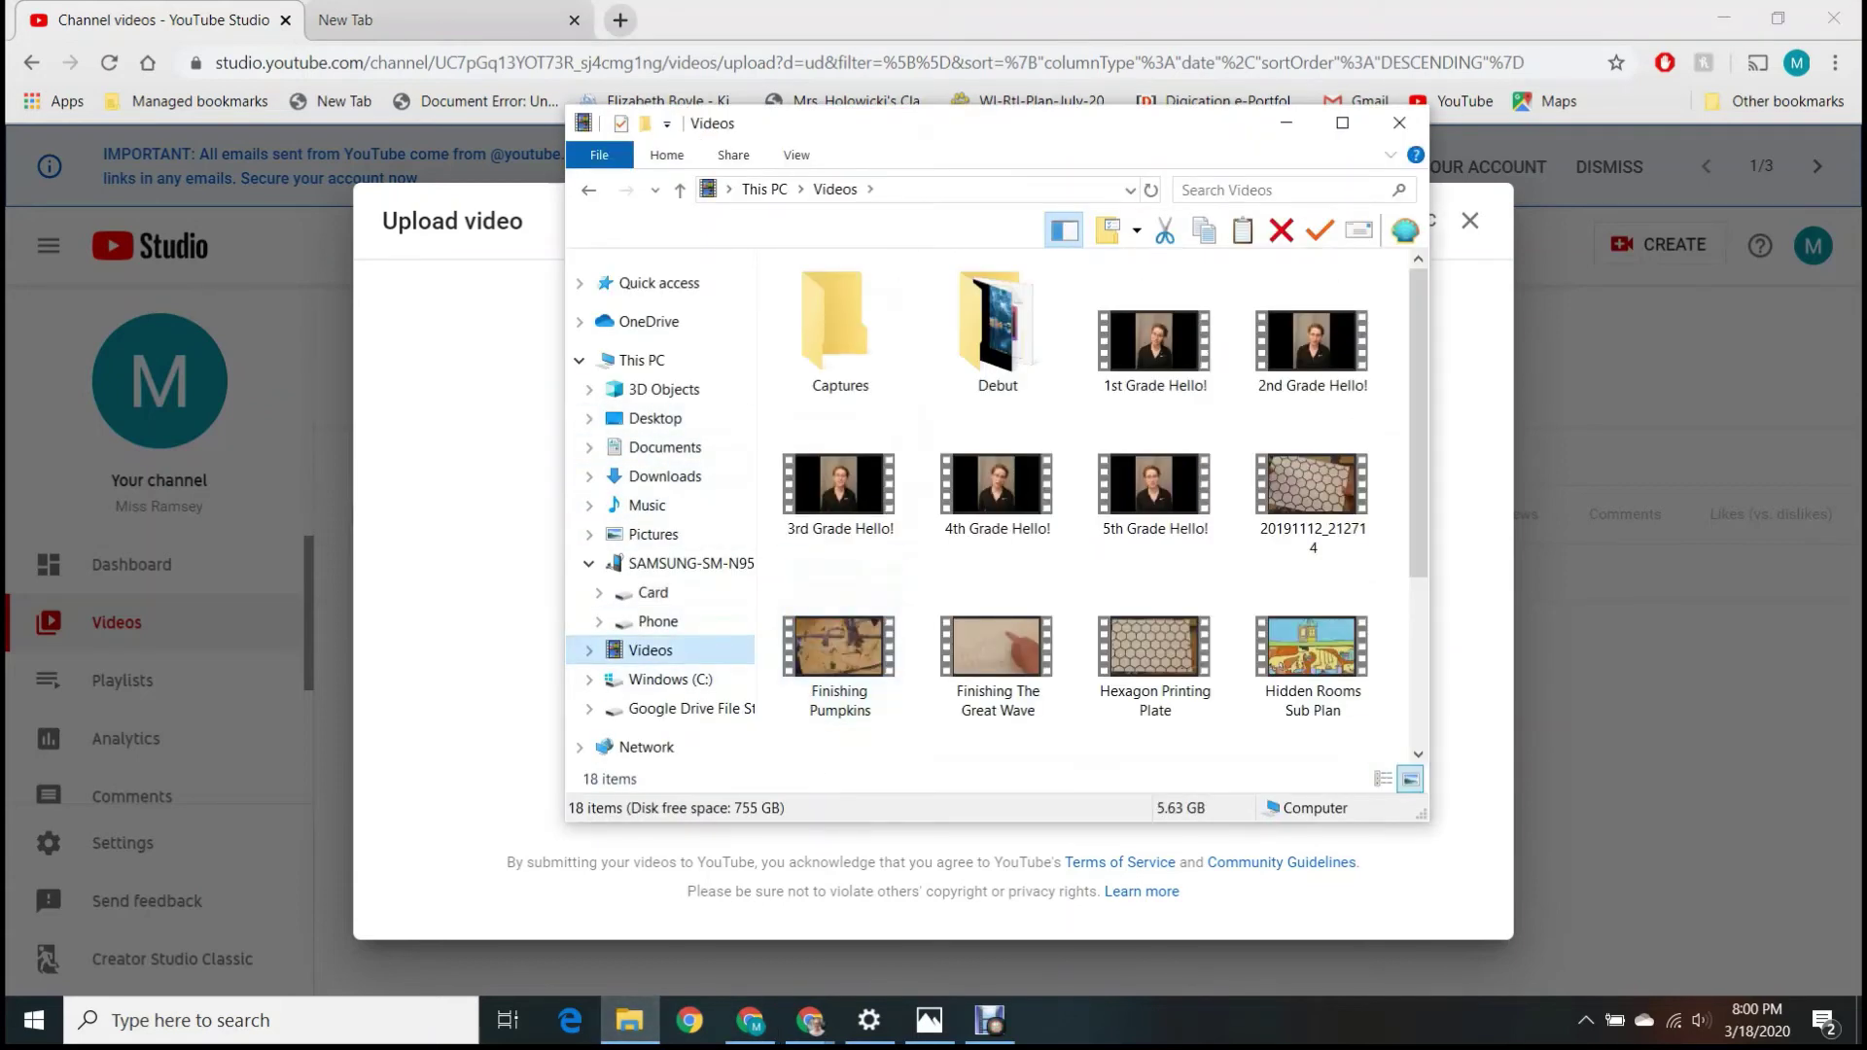
{"action": "scroll", "coordinate": [840, 632], "scroll_direction": "down", "scroll_amount": 3}
{"action": "left_click_drag", "start_coordinate": [998, 710], "coordinate": [496, 637]}
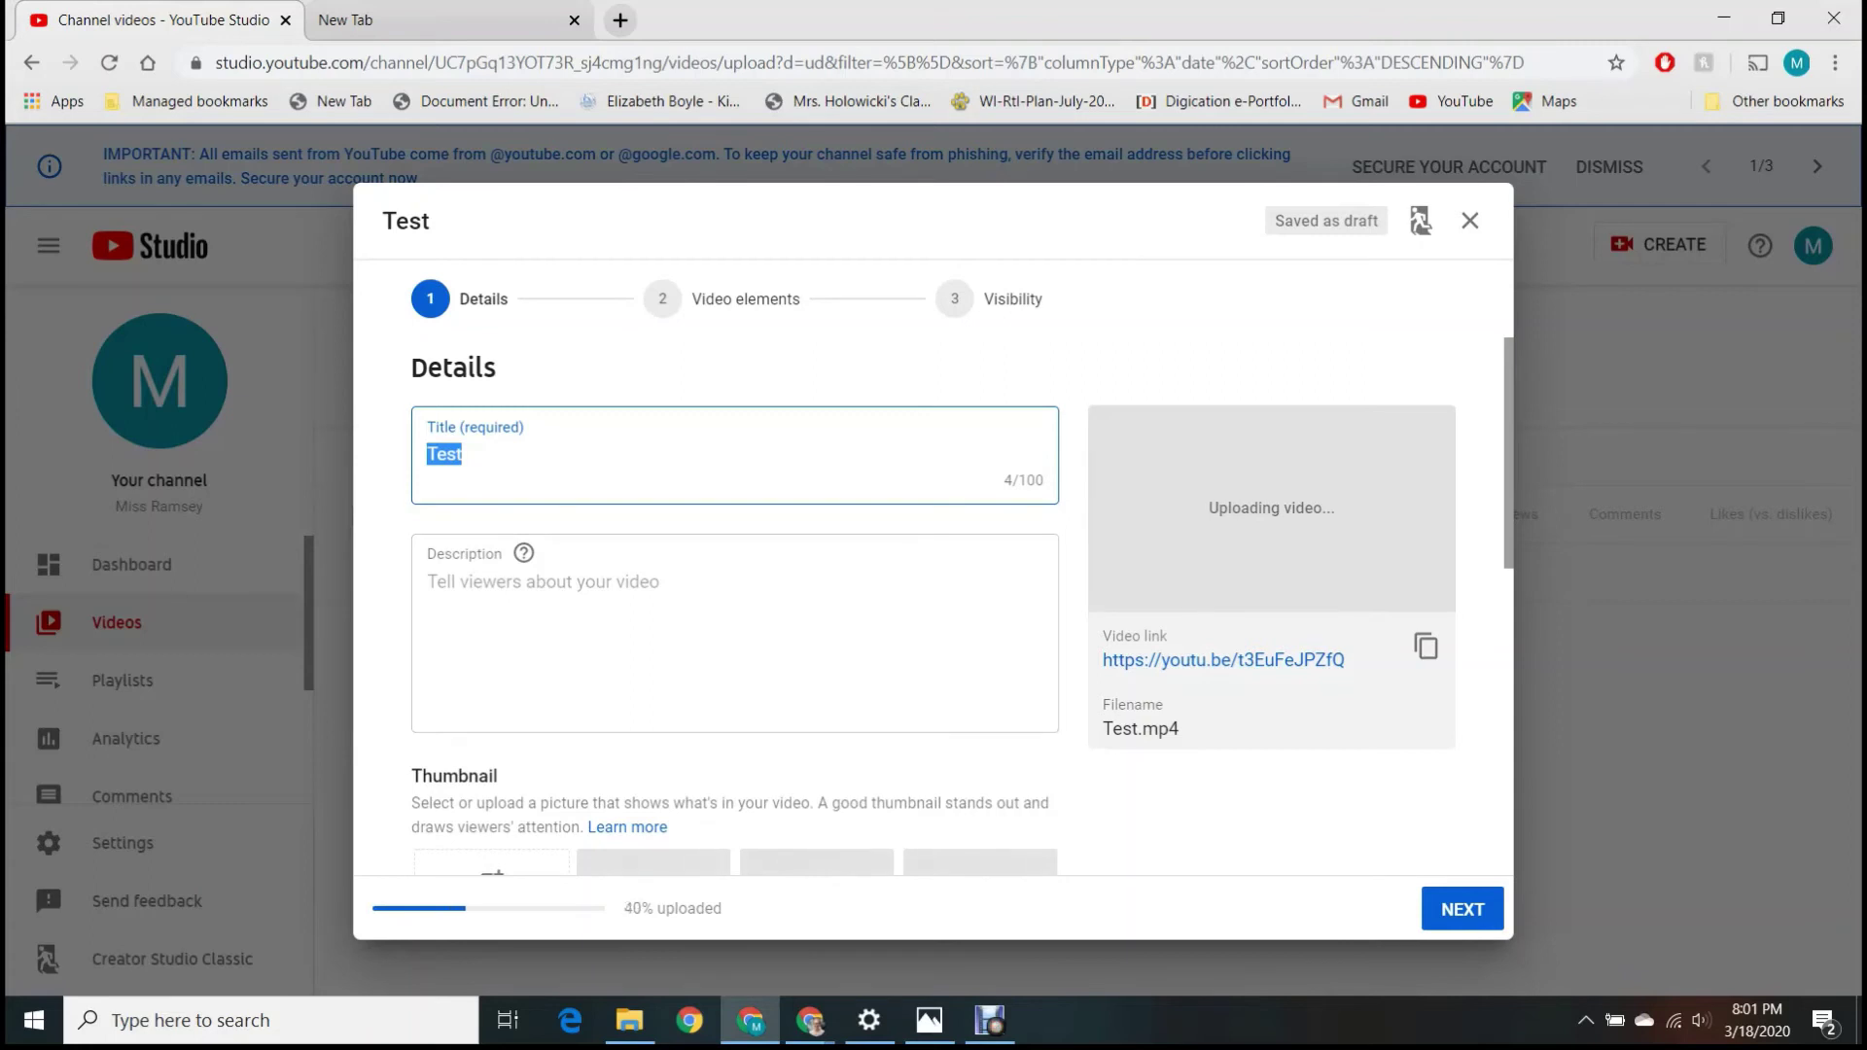
- Keep Test as the video title and enter the description "Testing"
{"action": "left_click", "coordinate": [463, 454]}
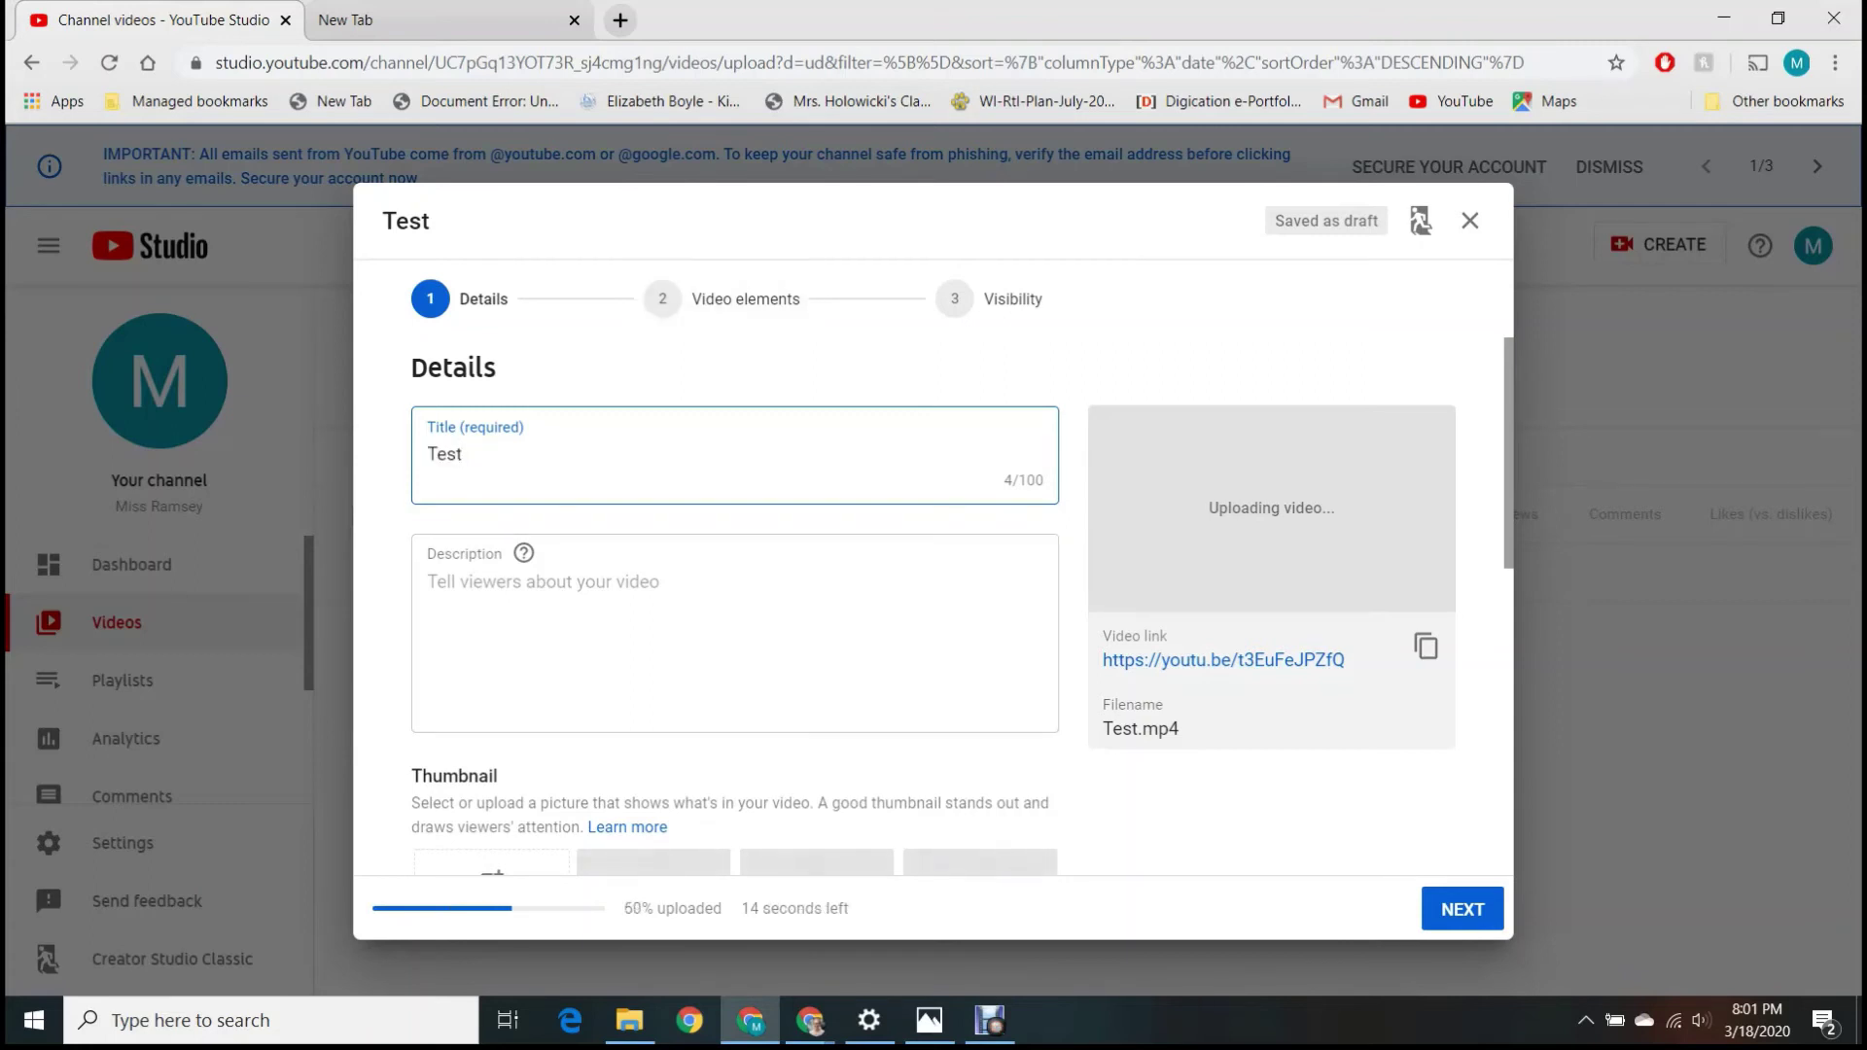
{"action": "left_click", "coordinate": [526, 583]}
{"action": "type", "text": "Testing"}
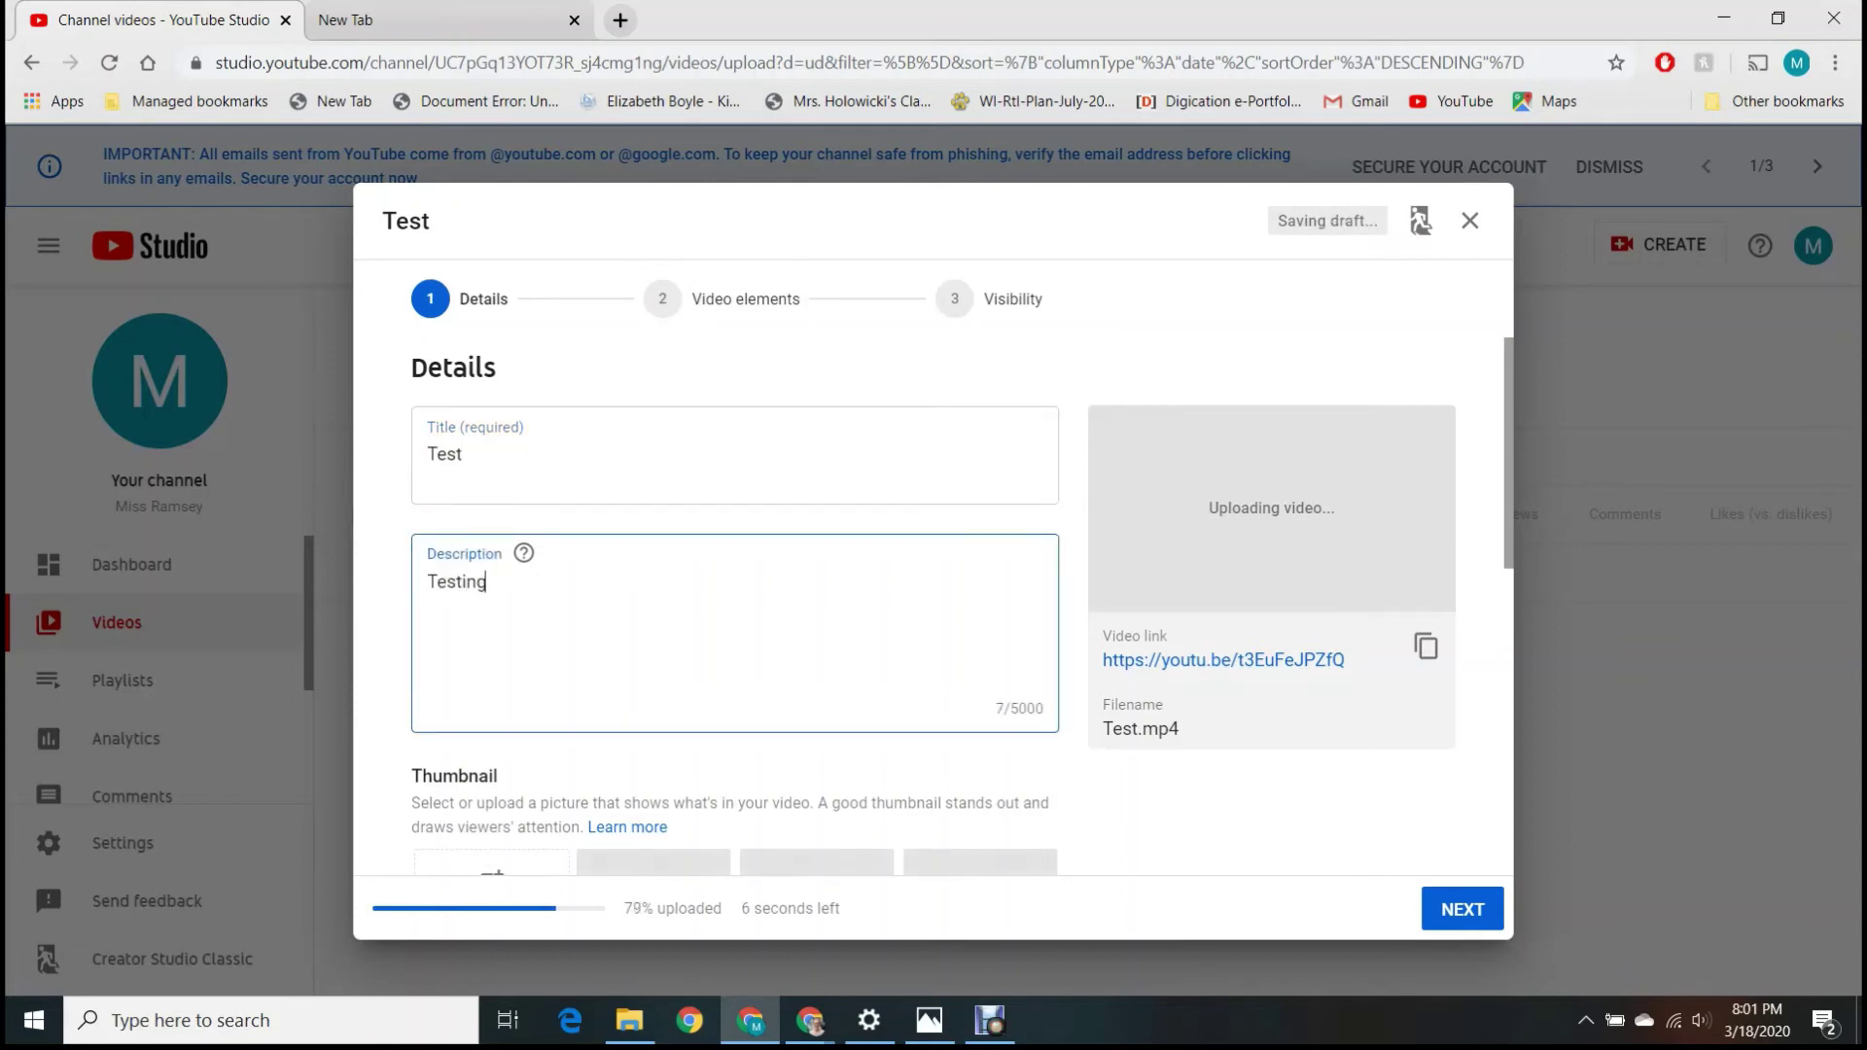
- Set the video's audience to "Yes, it's made for kids"
{"action": "scroll", "coordinate": [934, 602], "scroll_direction": "down", "scroll_amount": 3}
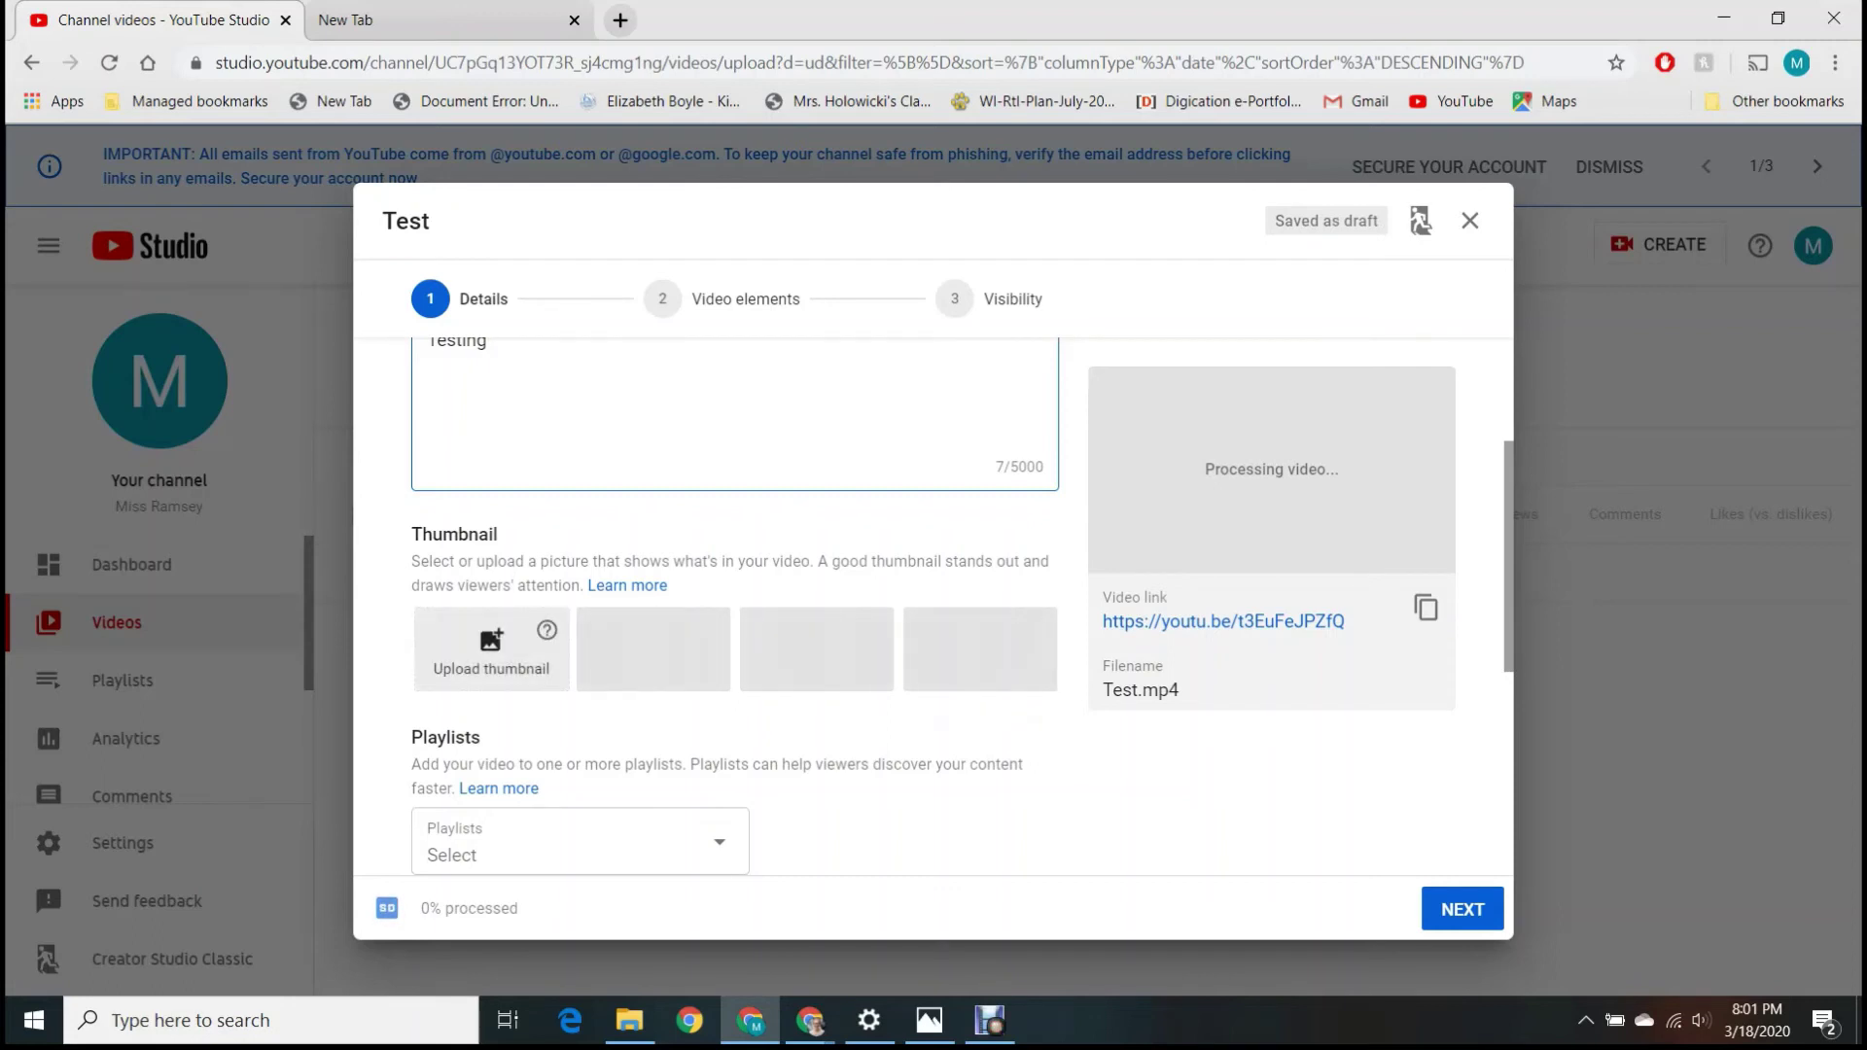
{"action": "scroll", "coordinate": [735, 603], "scroll_direction": "down", "scroll_amount": 5}
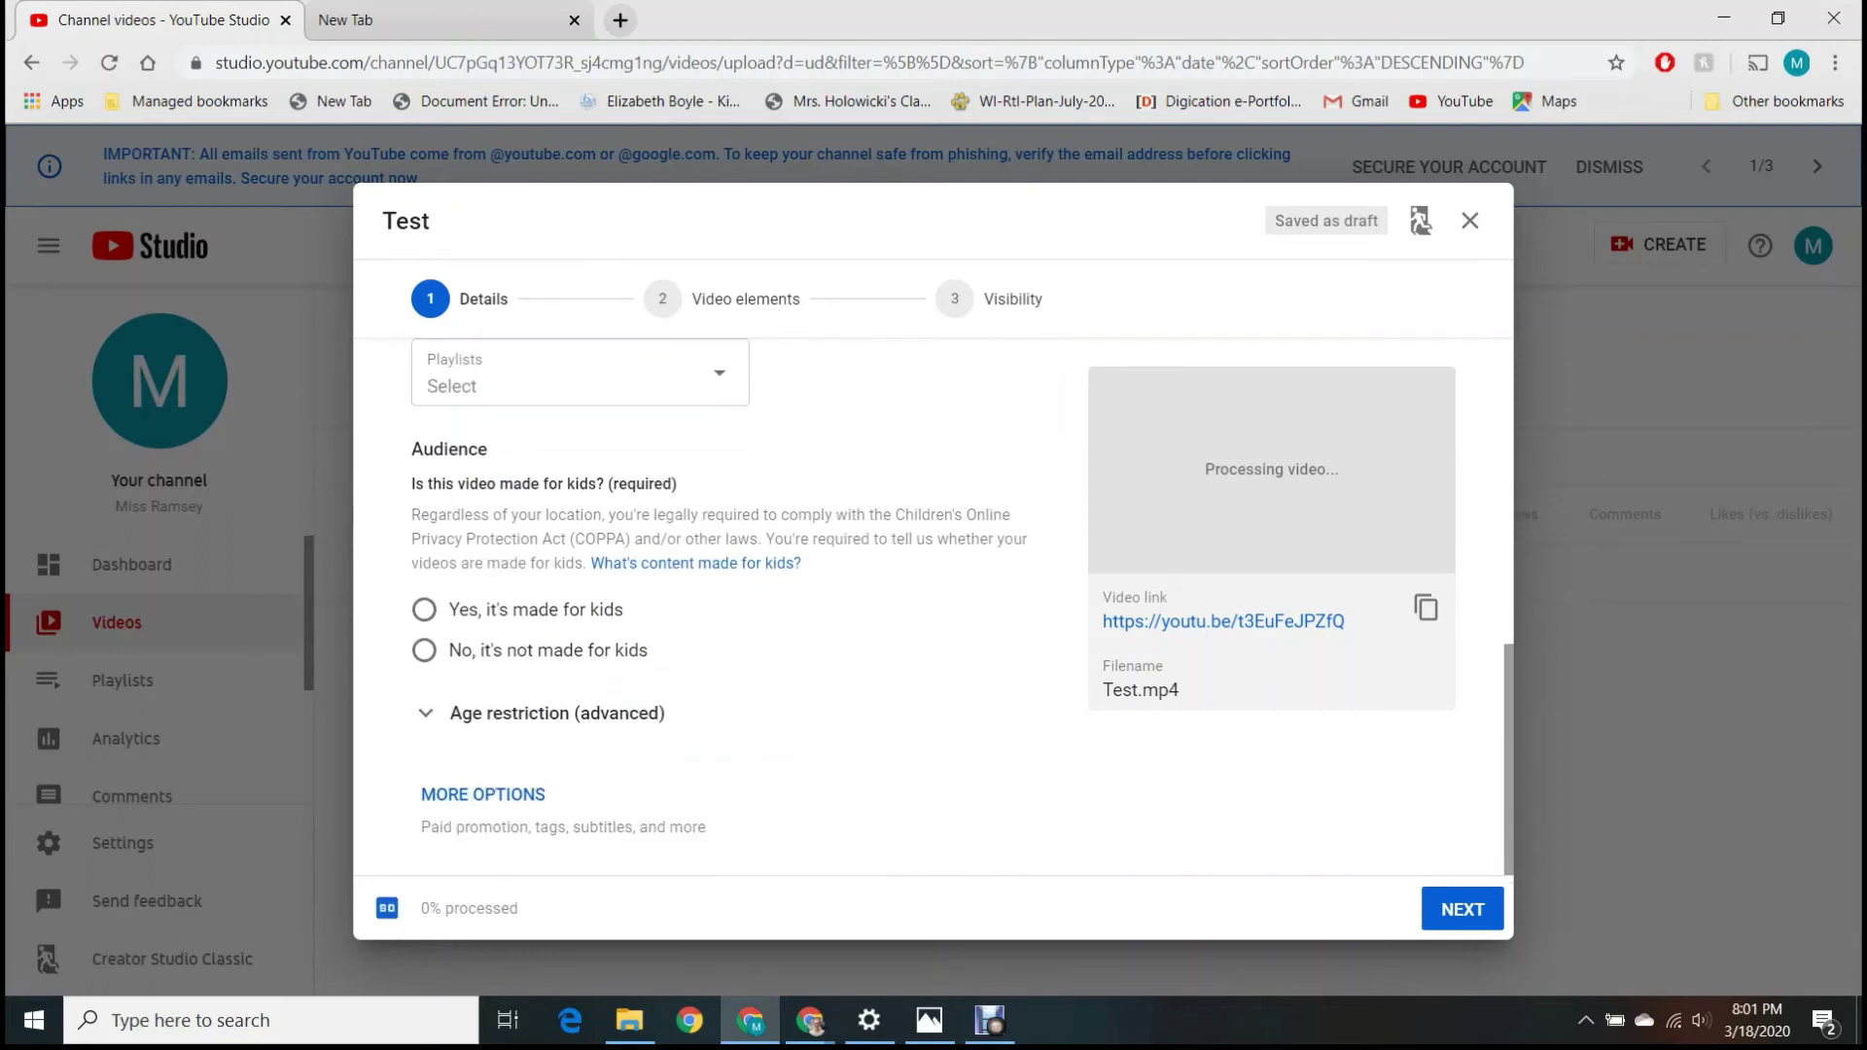
{"action": "left_click", "coordinate": [424, 610]}
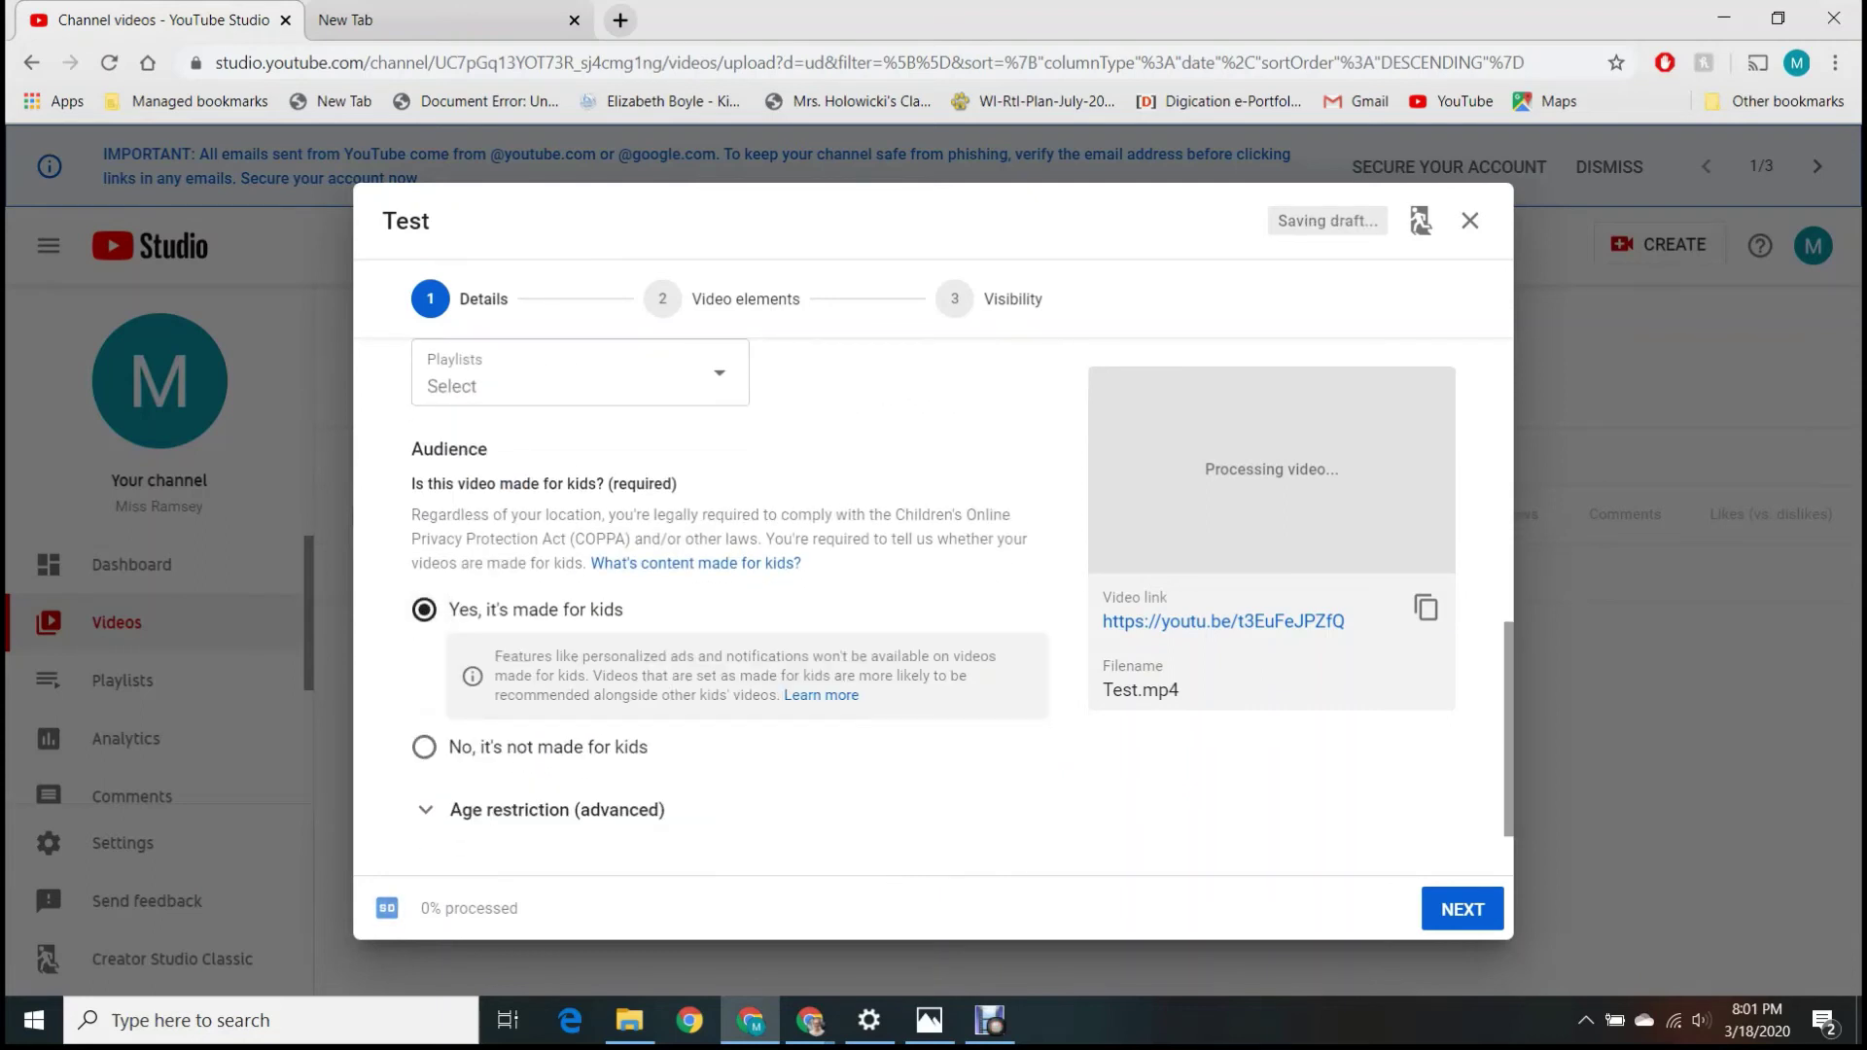
- Show the additional video options and add the tags "Art", "Art for kids" and "virtual learning"
{"action": "scroll", "coordinate": [820, 696], "scroll_direction": "down", "scroll_amount": 1}
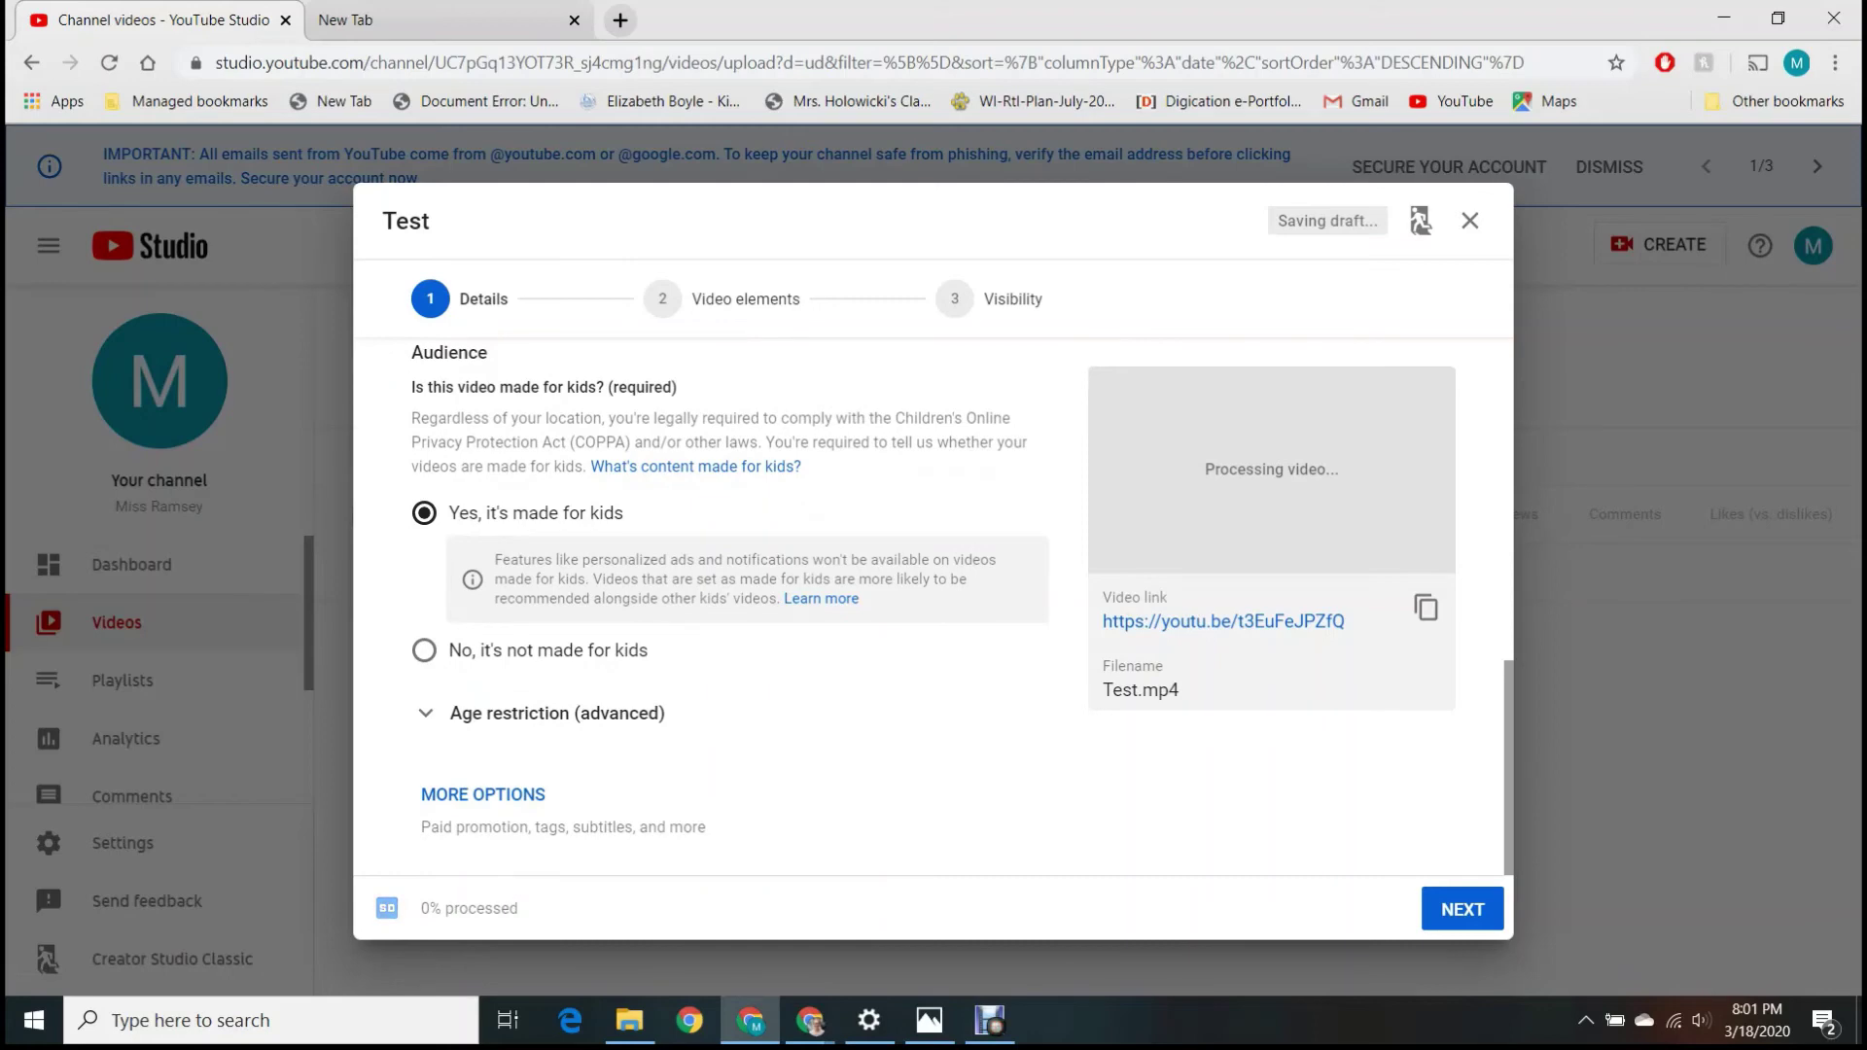
{"action": "left_click", "coordinate": [483, 795]}
{"action": "scroll", "coordinate": [735, 607], "scroll_direction": "down", "scroll_amount": 4}
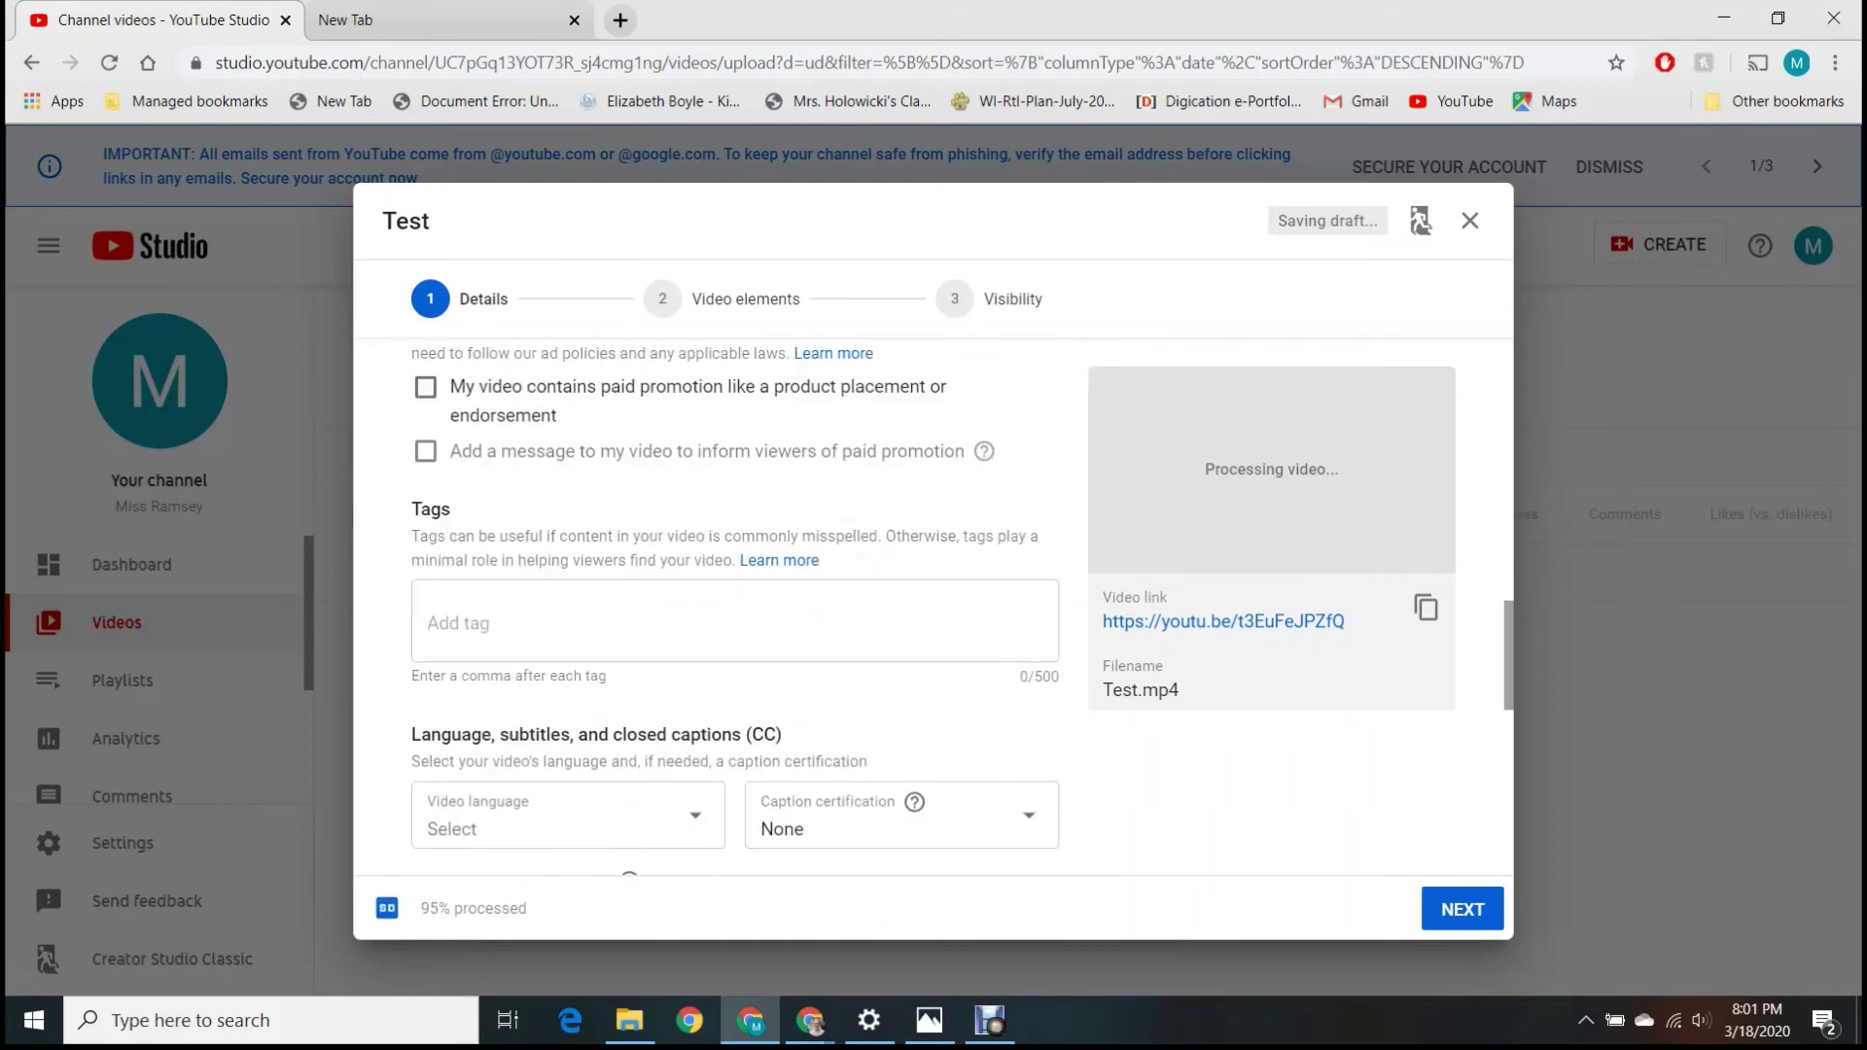
{"action": "left_click", "coordinate": [735, 623]}
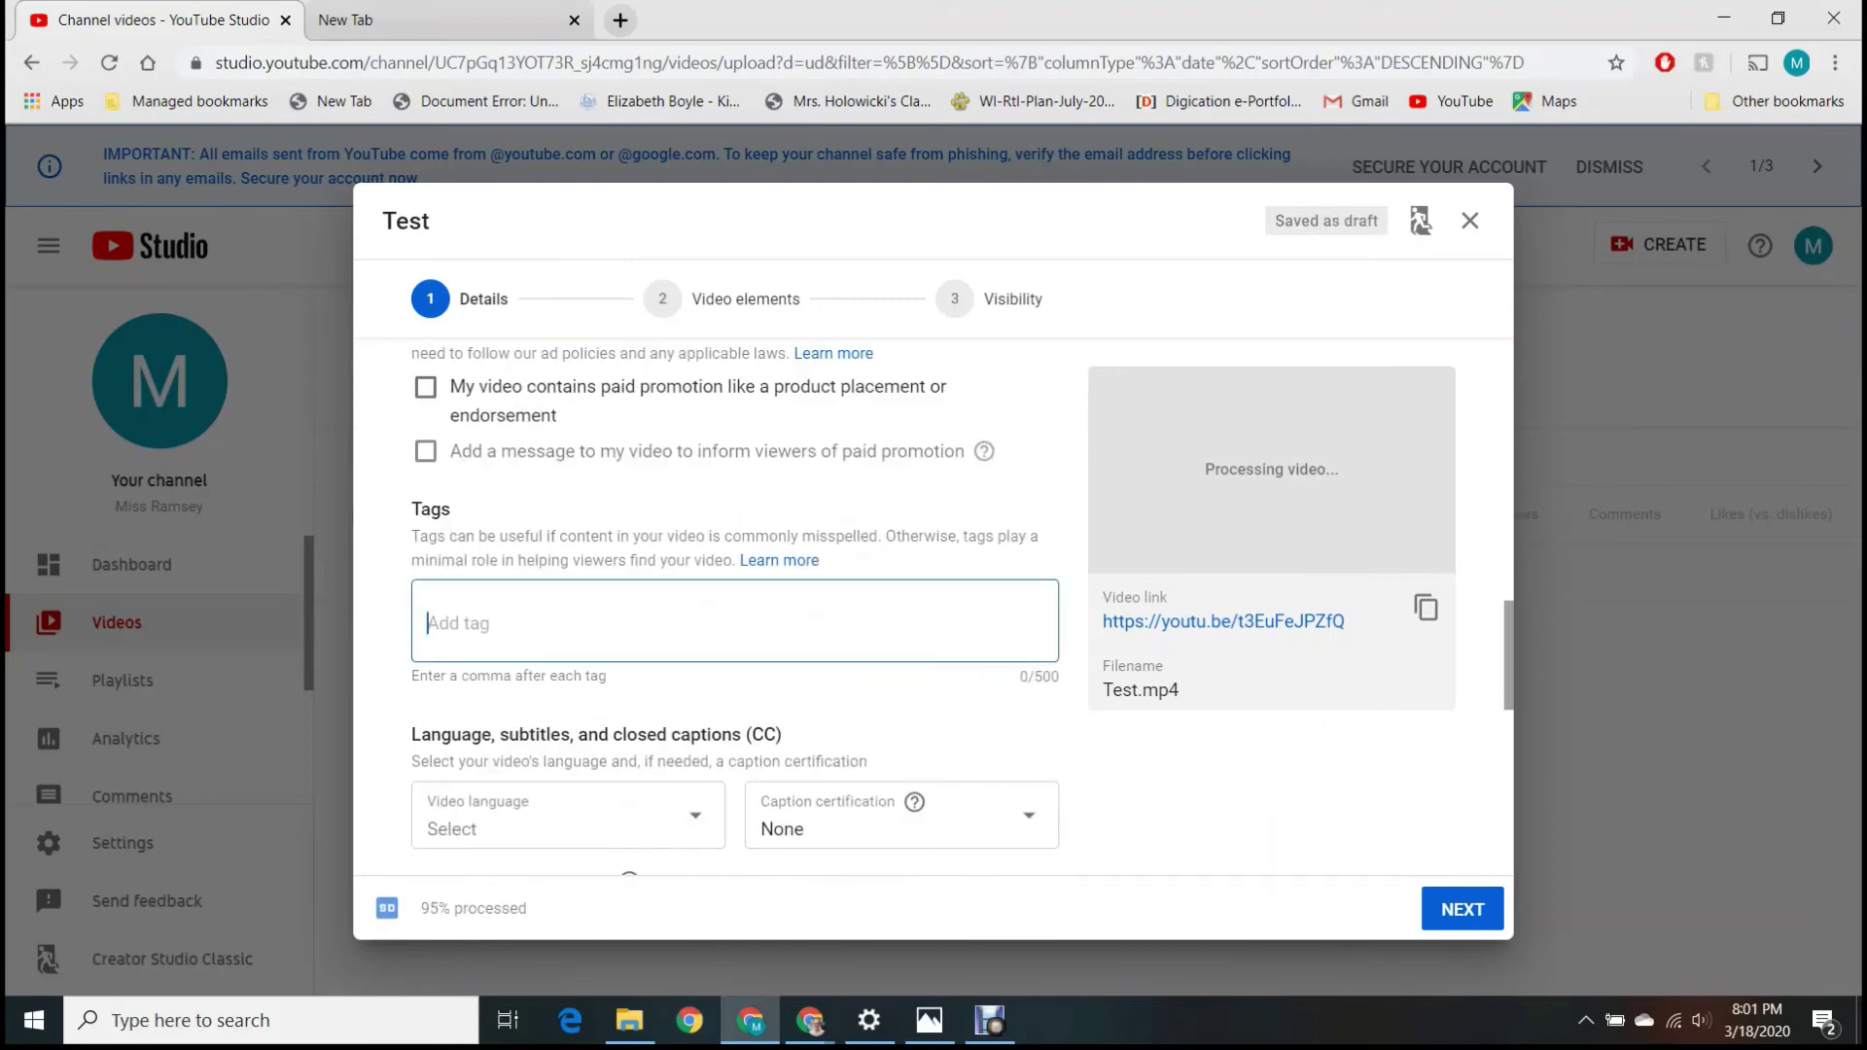
{"action": "type", "text": "Art"}
{"action": "key", "text": "Return"}
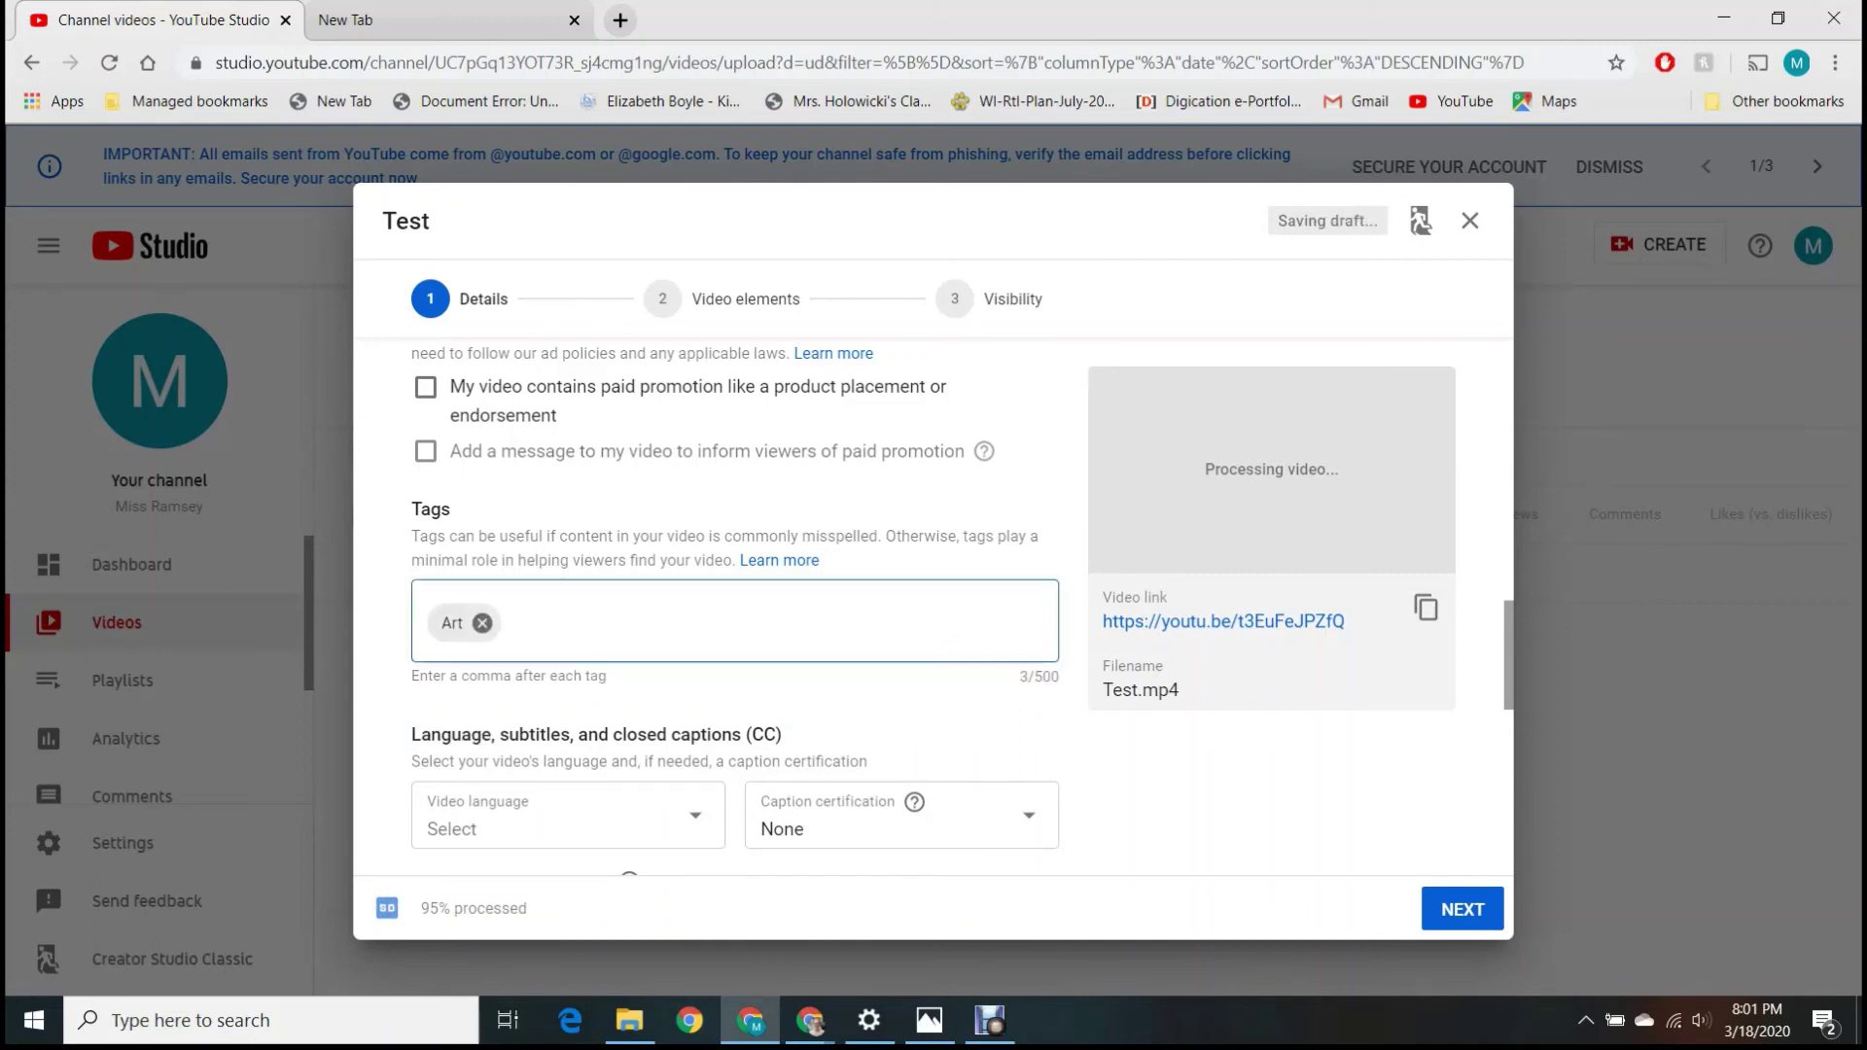
{"action": "type", "text": "Art for kids,"}
{"action": "key", "text": "Return"}
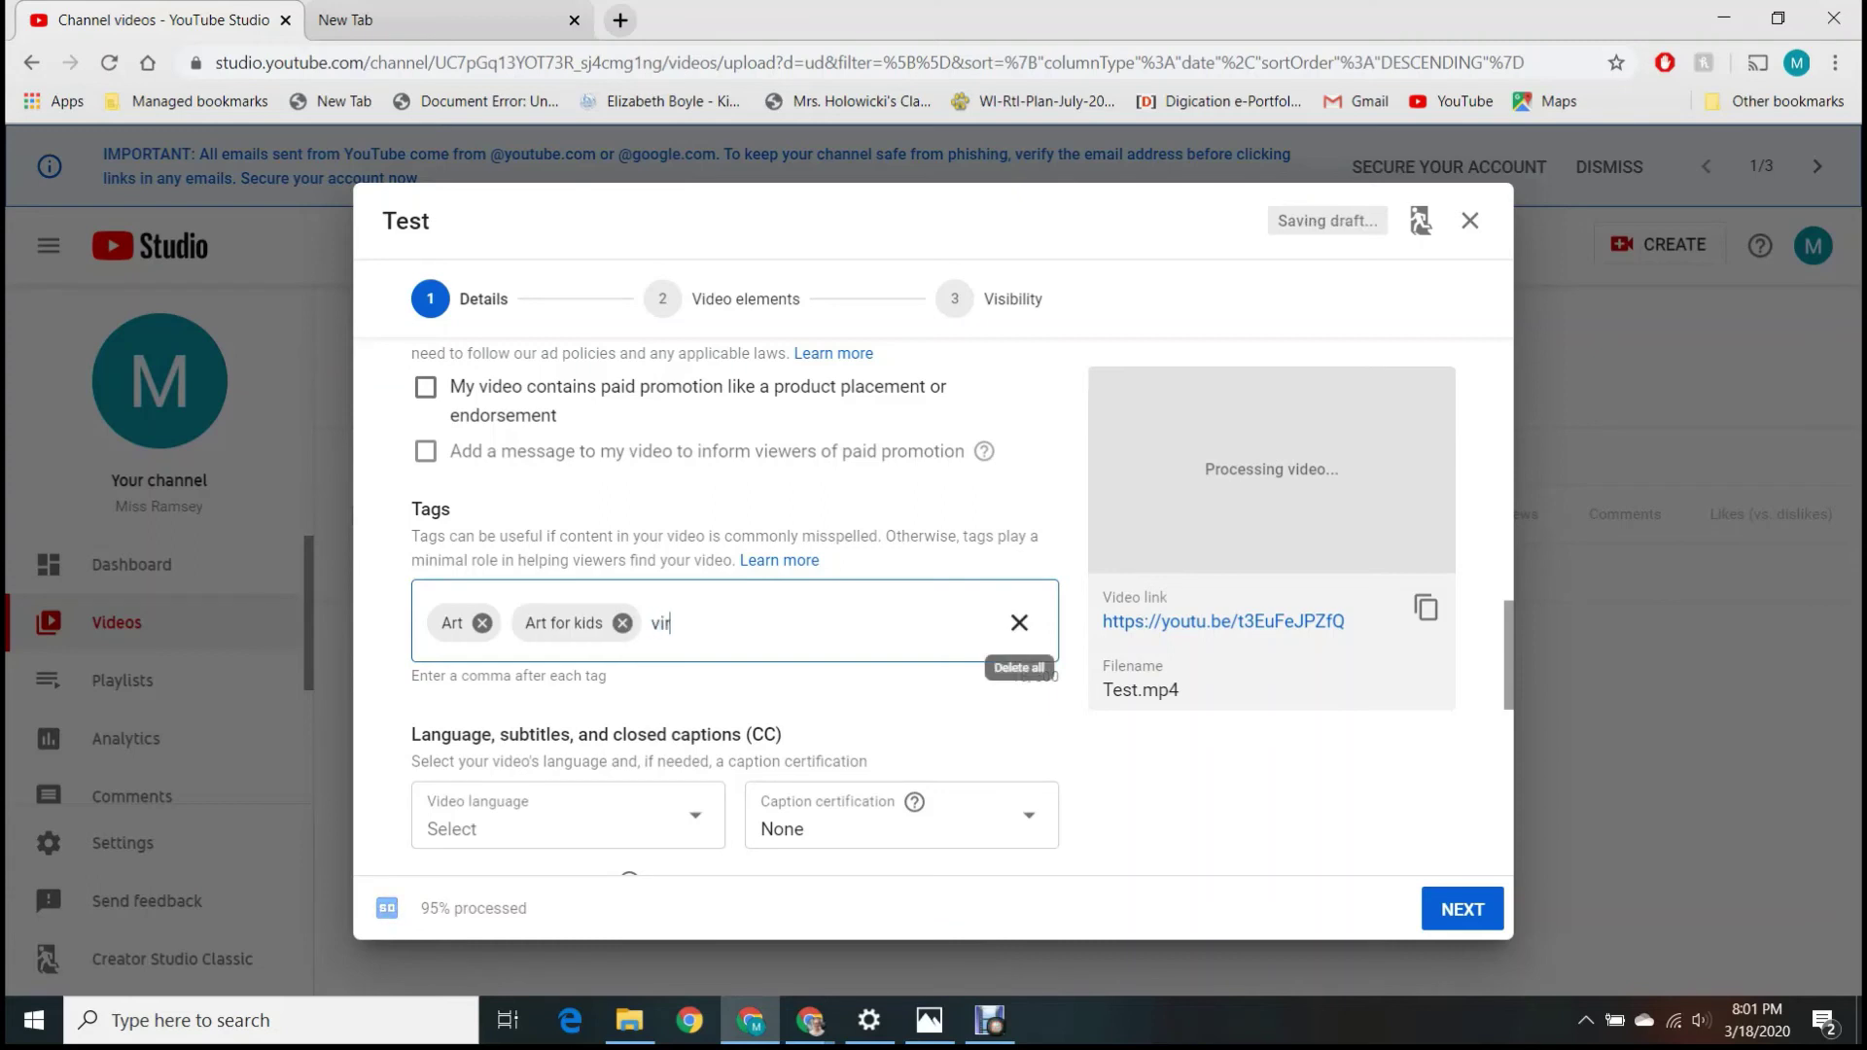
{"action": "type", "text": "tual learning"}
{"action": "key", "text": "comma"}
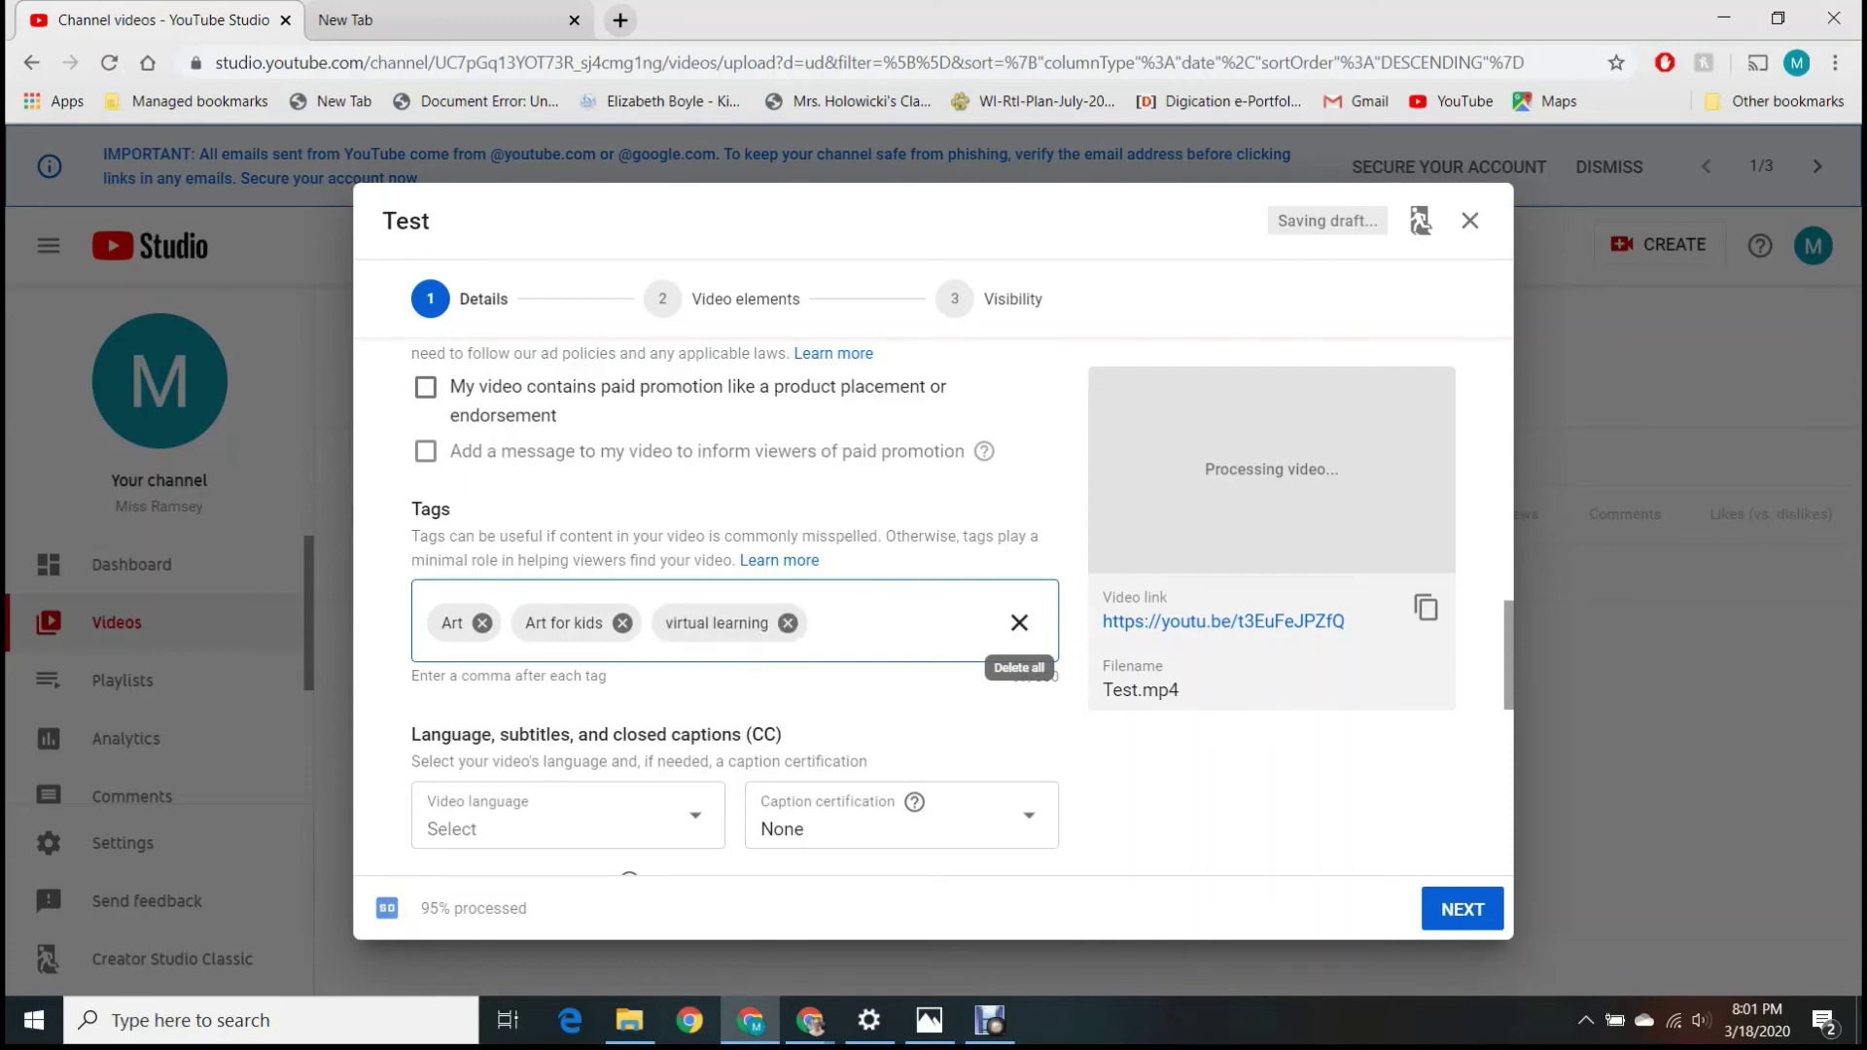
- Try the first and third suggested thumbnails and return to the middle one
{"action": "scroll", "coordinate": [1019, 622], "scroll_direction": "up", "scroll_amount": 5}
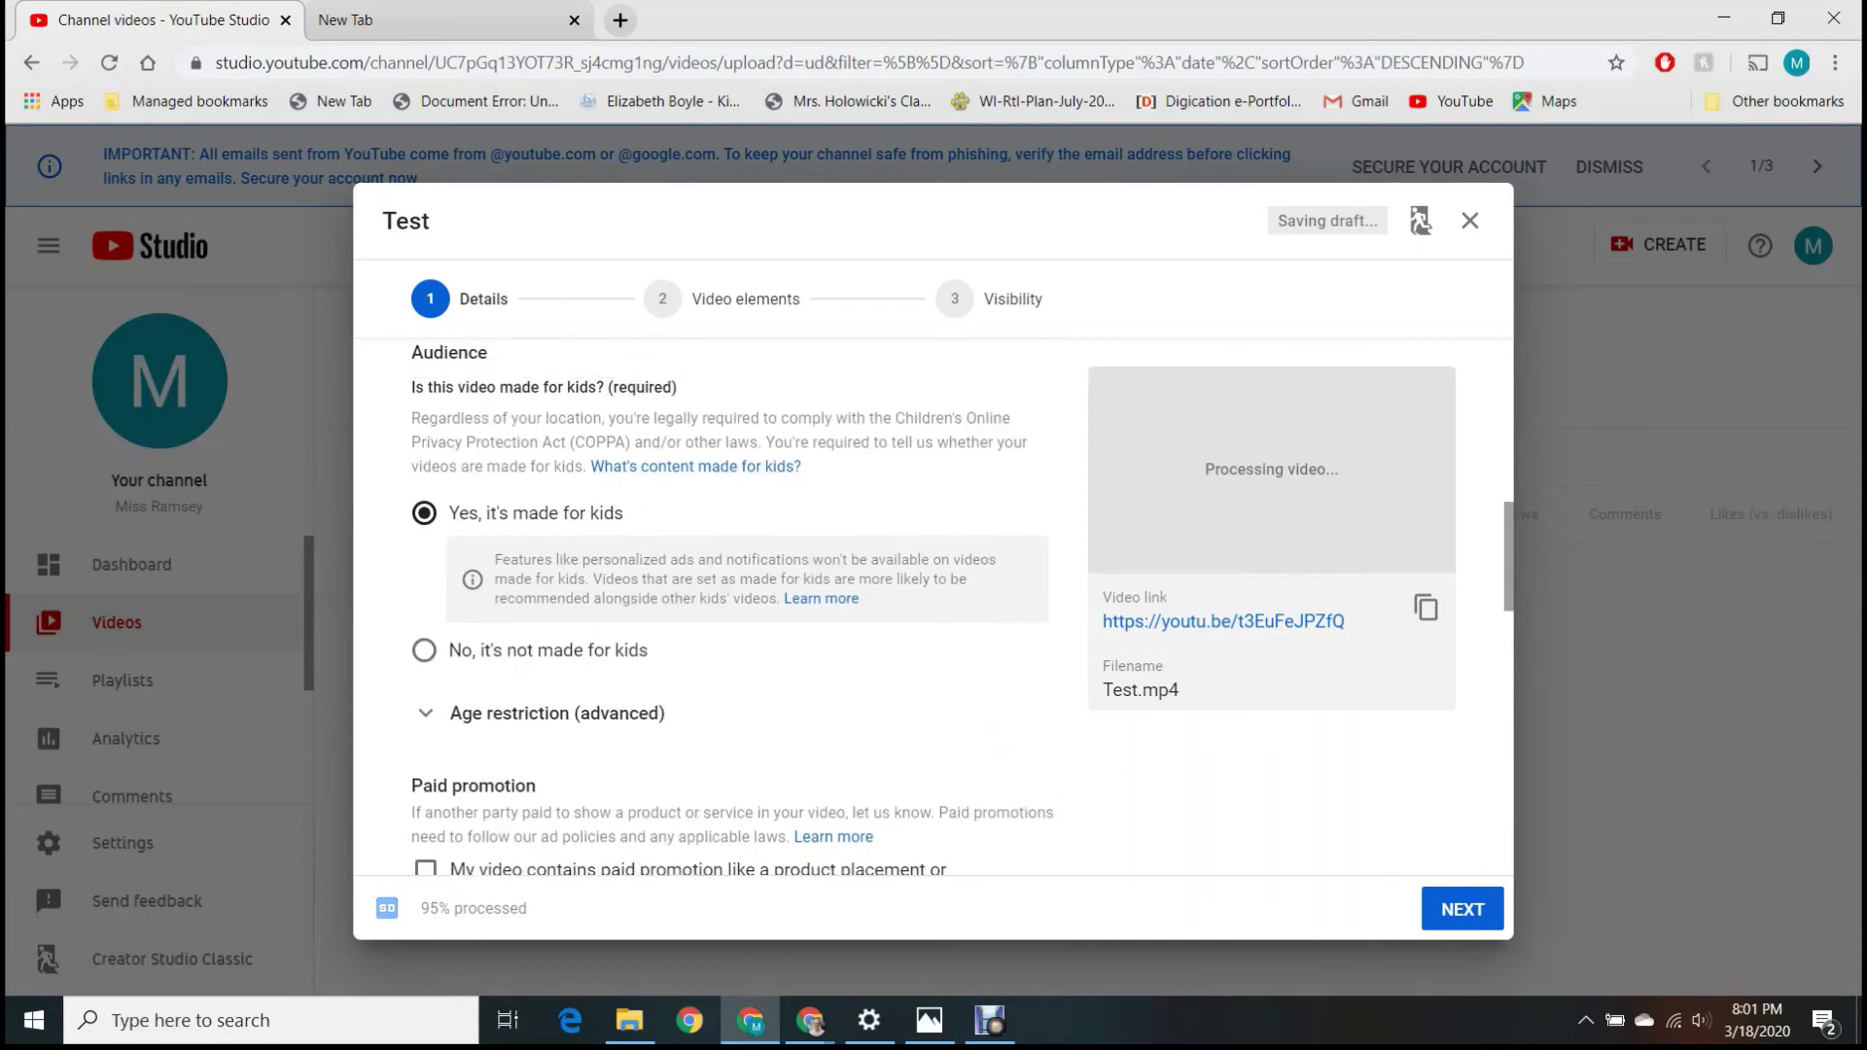
{"action": "scroll", "coordinate": [1019, 622], "scroll_direction": "down", "scroll_amount": 4}
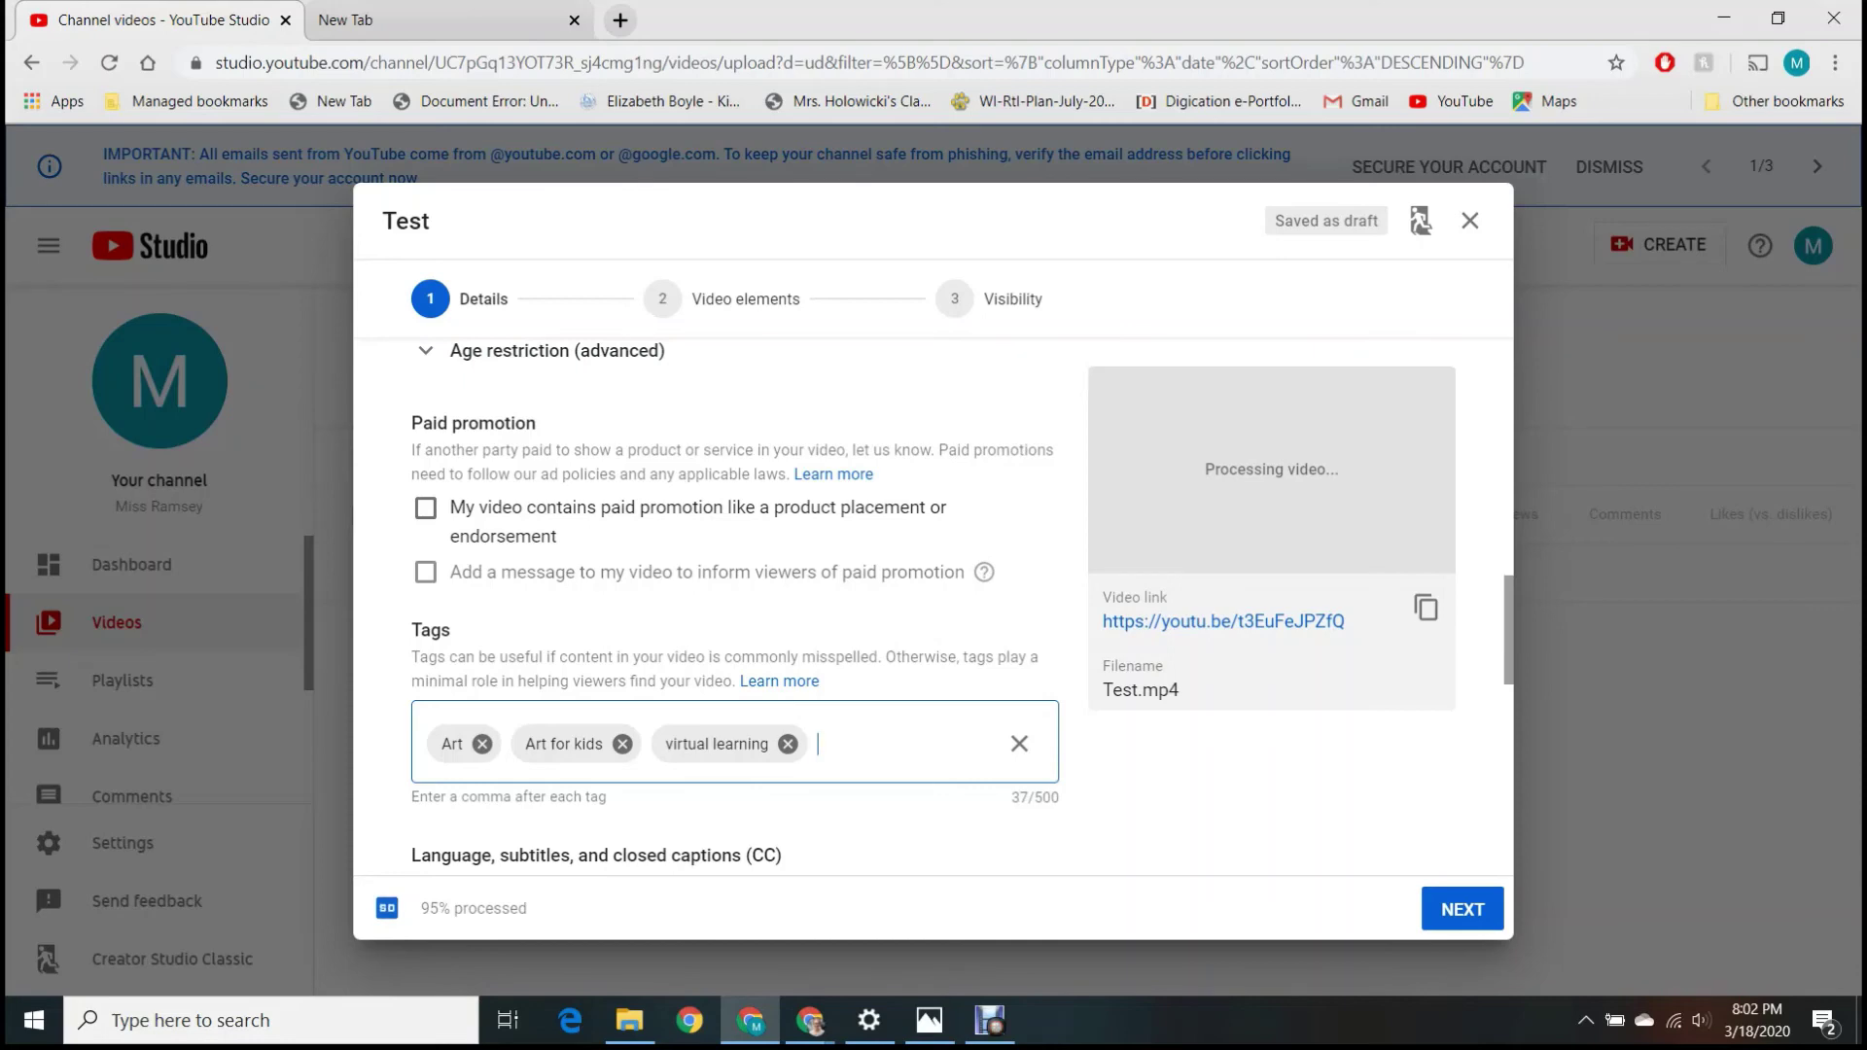
{"action": "scroll", "coordinate": [734, 603], "scroll_direction": "up", "scroll_amount": 4}
{"action": "scroll", "coordinate": [734, 603], "scroll_direction": "up", "scroll_amount": 5}
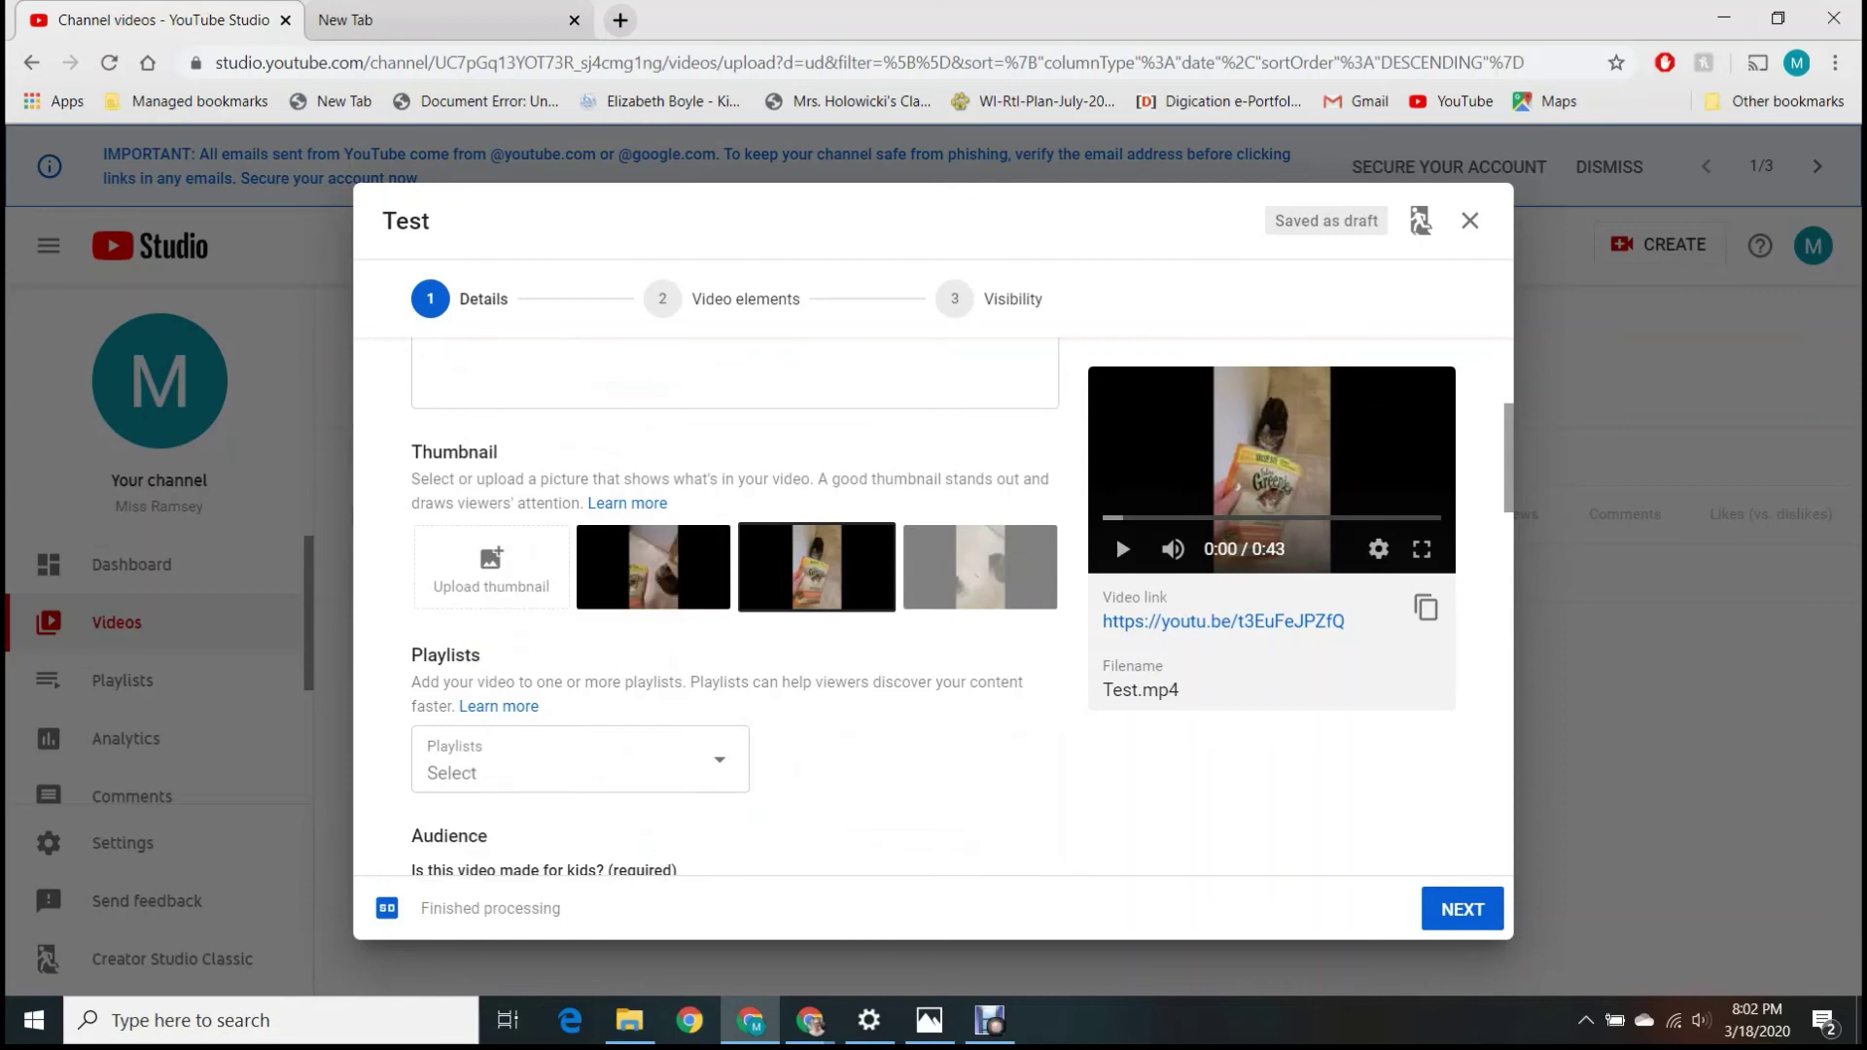
{"action": "left_click", "coordinate": [652, 567]}
{"action": "left_click", "coordinate": [980, 567]}
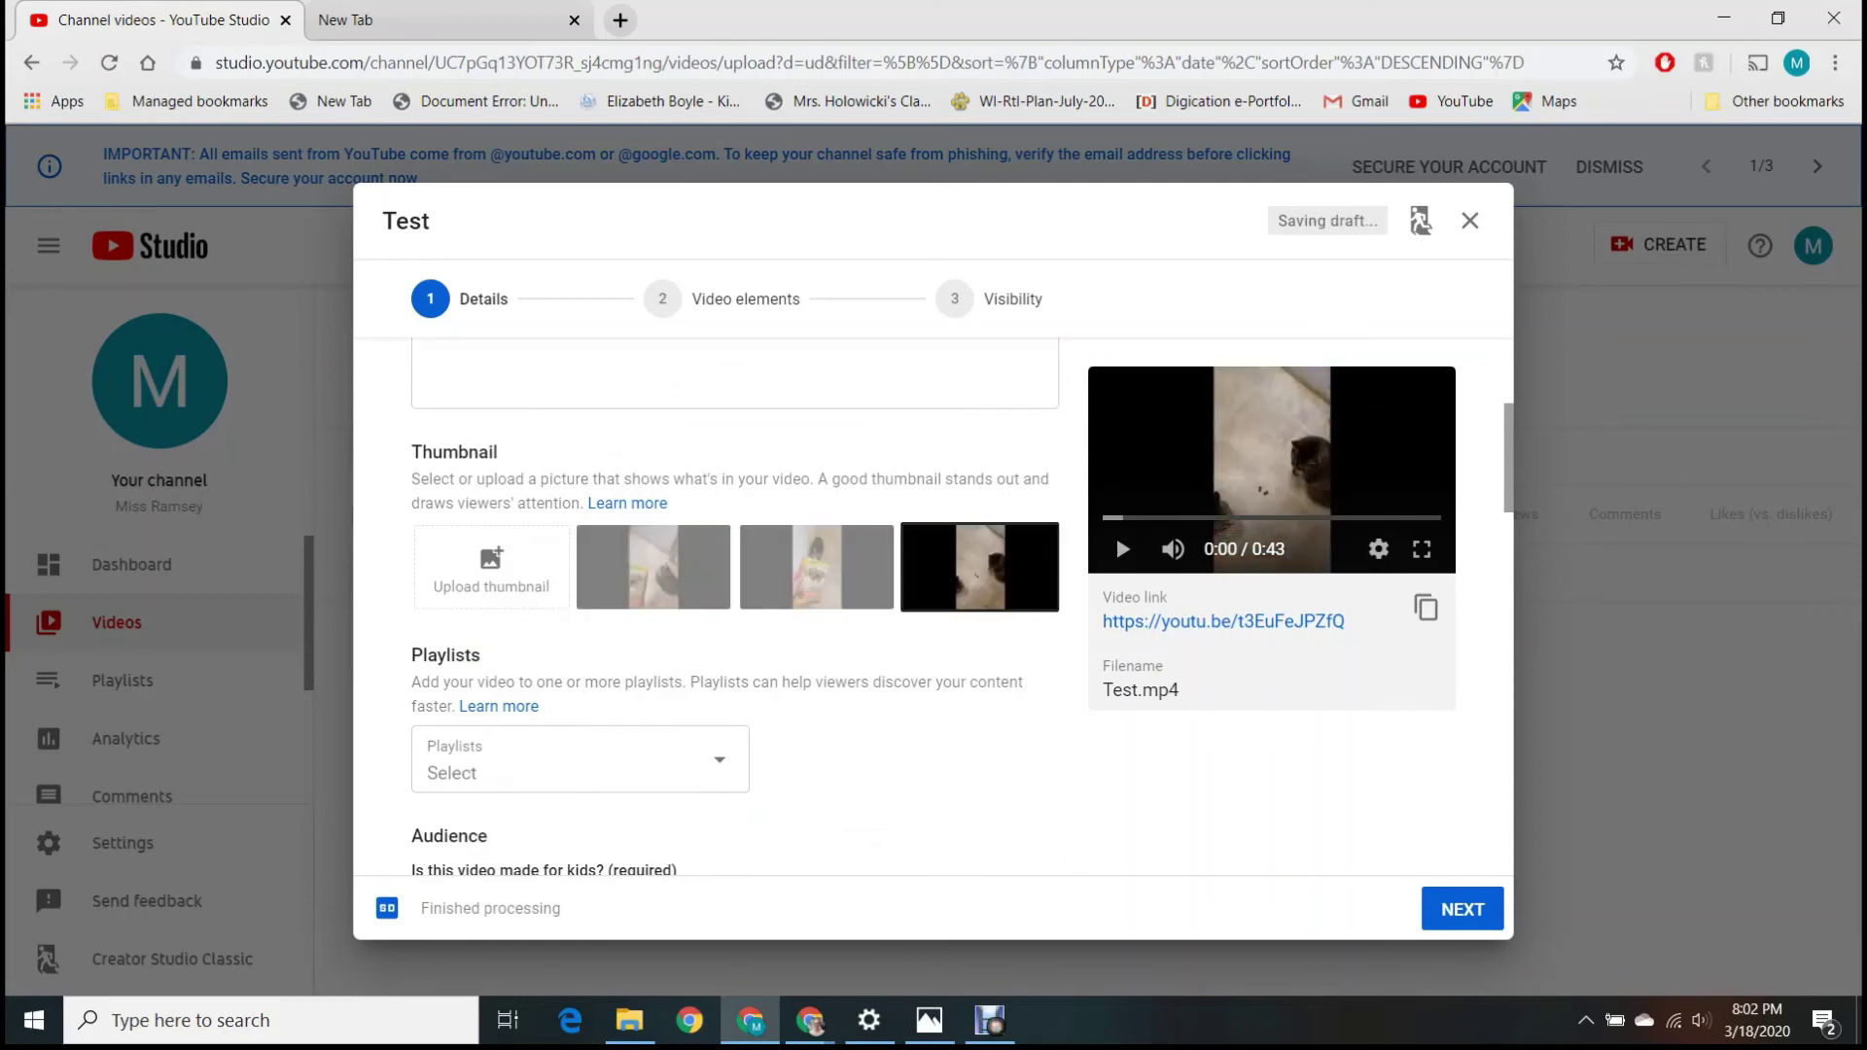
{"action": "left_click", "coordinate": [817, 567]}
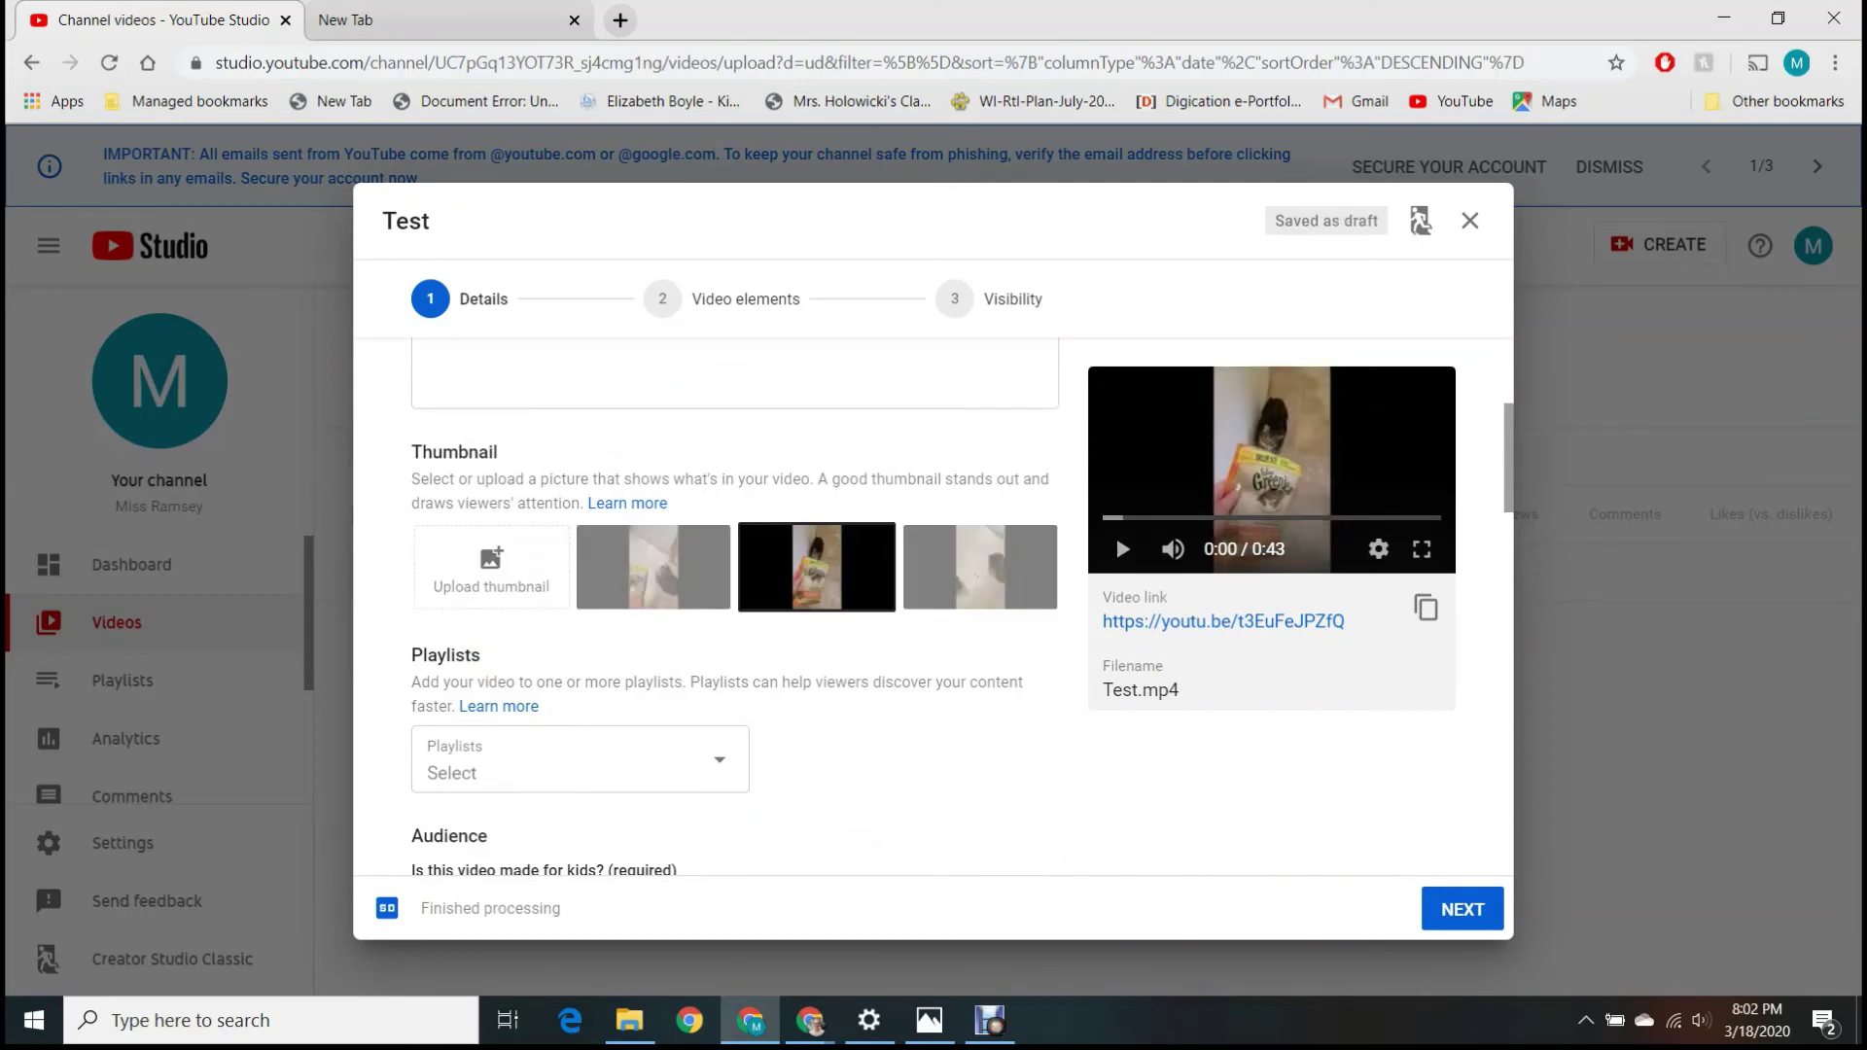
- Skip the video elements, publish the video with Public visibility and close the sharing dialog
{"action": "left_click", "coordinate": [1462, 909]}
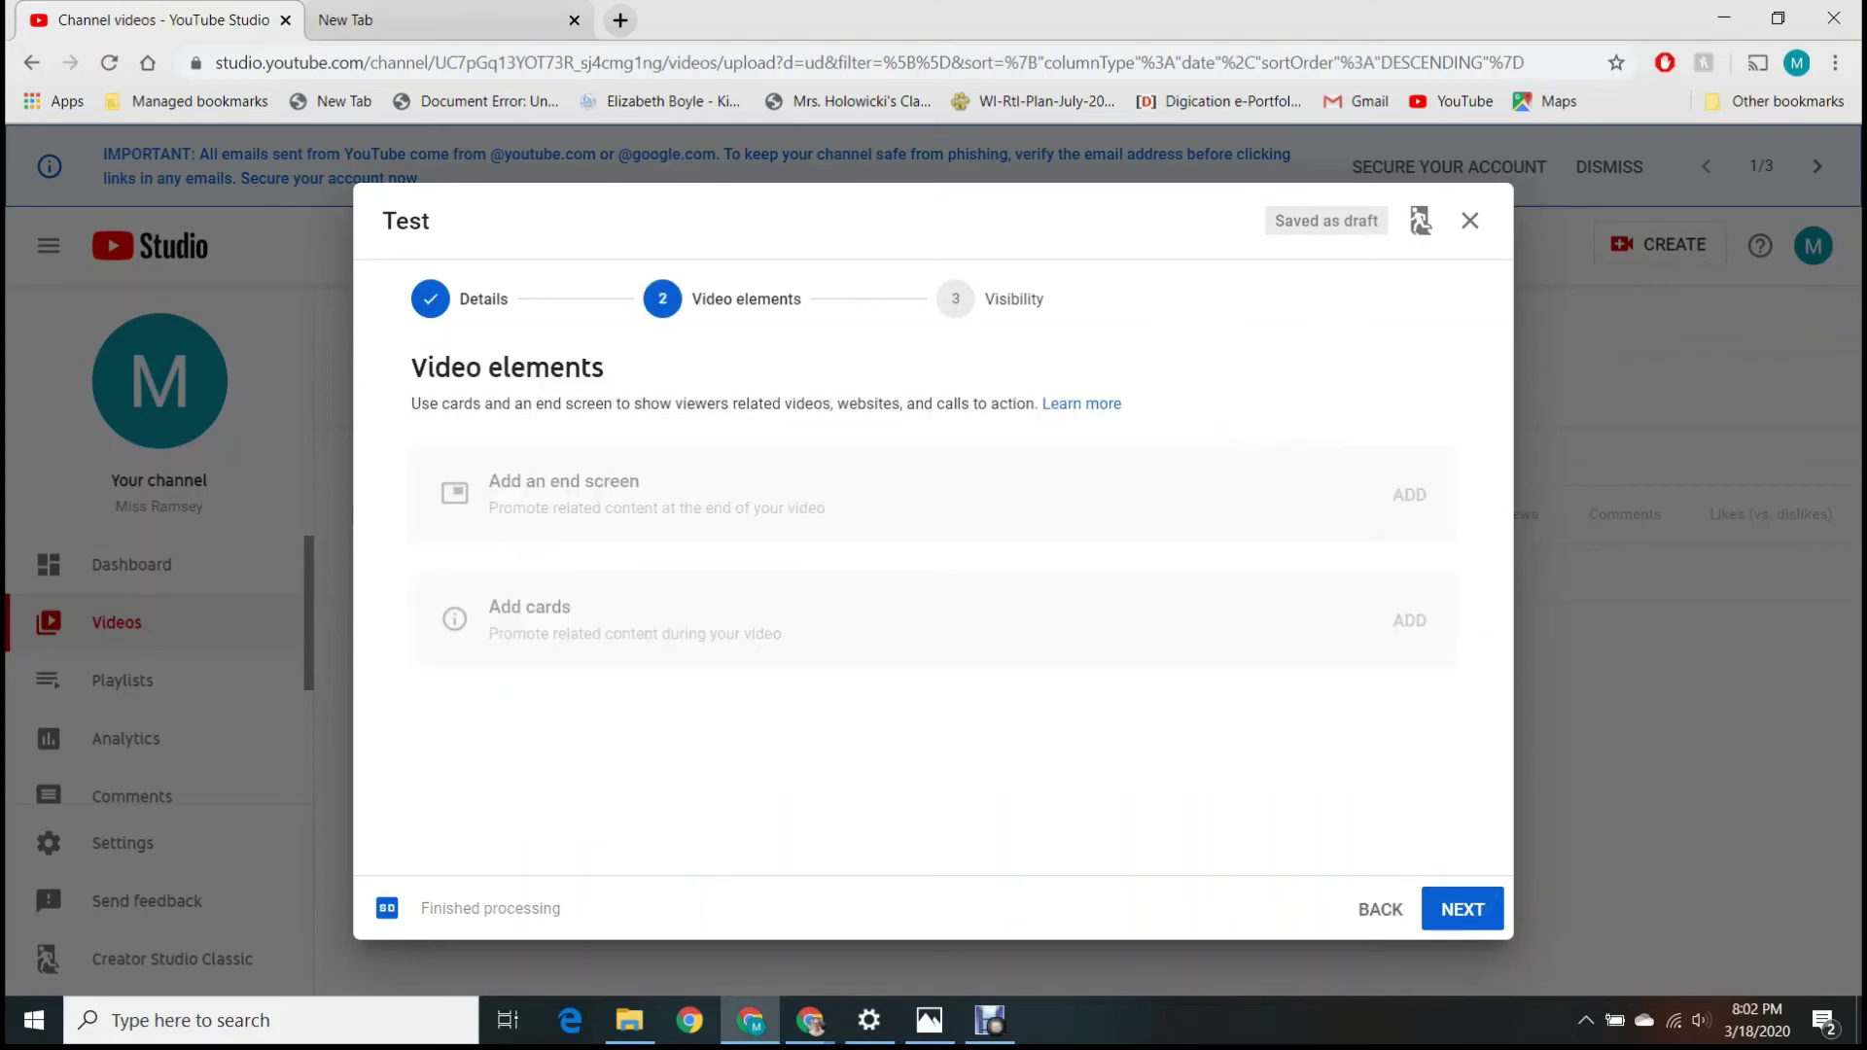
{"action": "left_click", "coordinate": [1461, 908]}
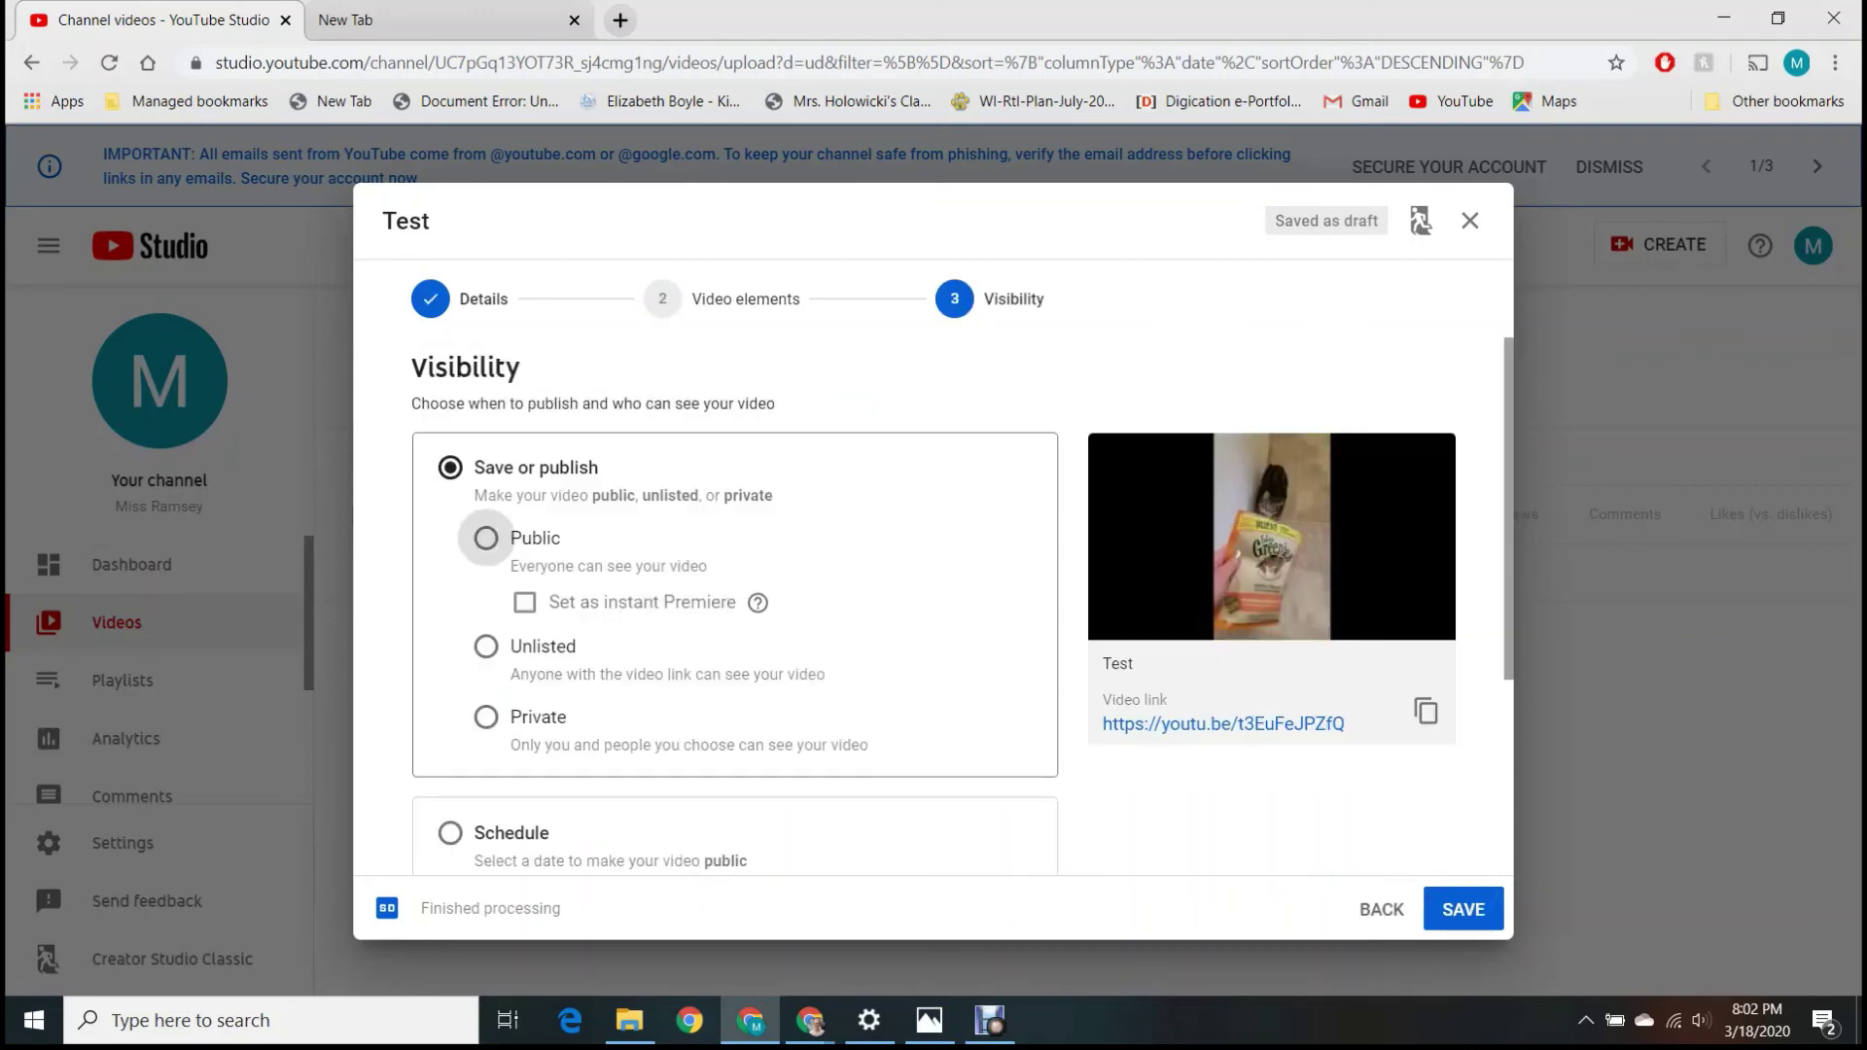
{"action": "left_click", "coordinate": [486, 538]}
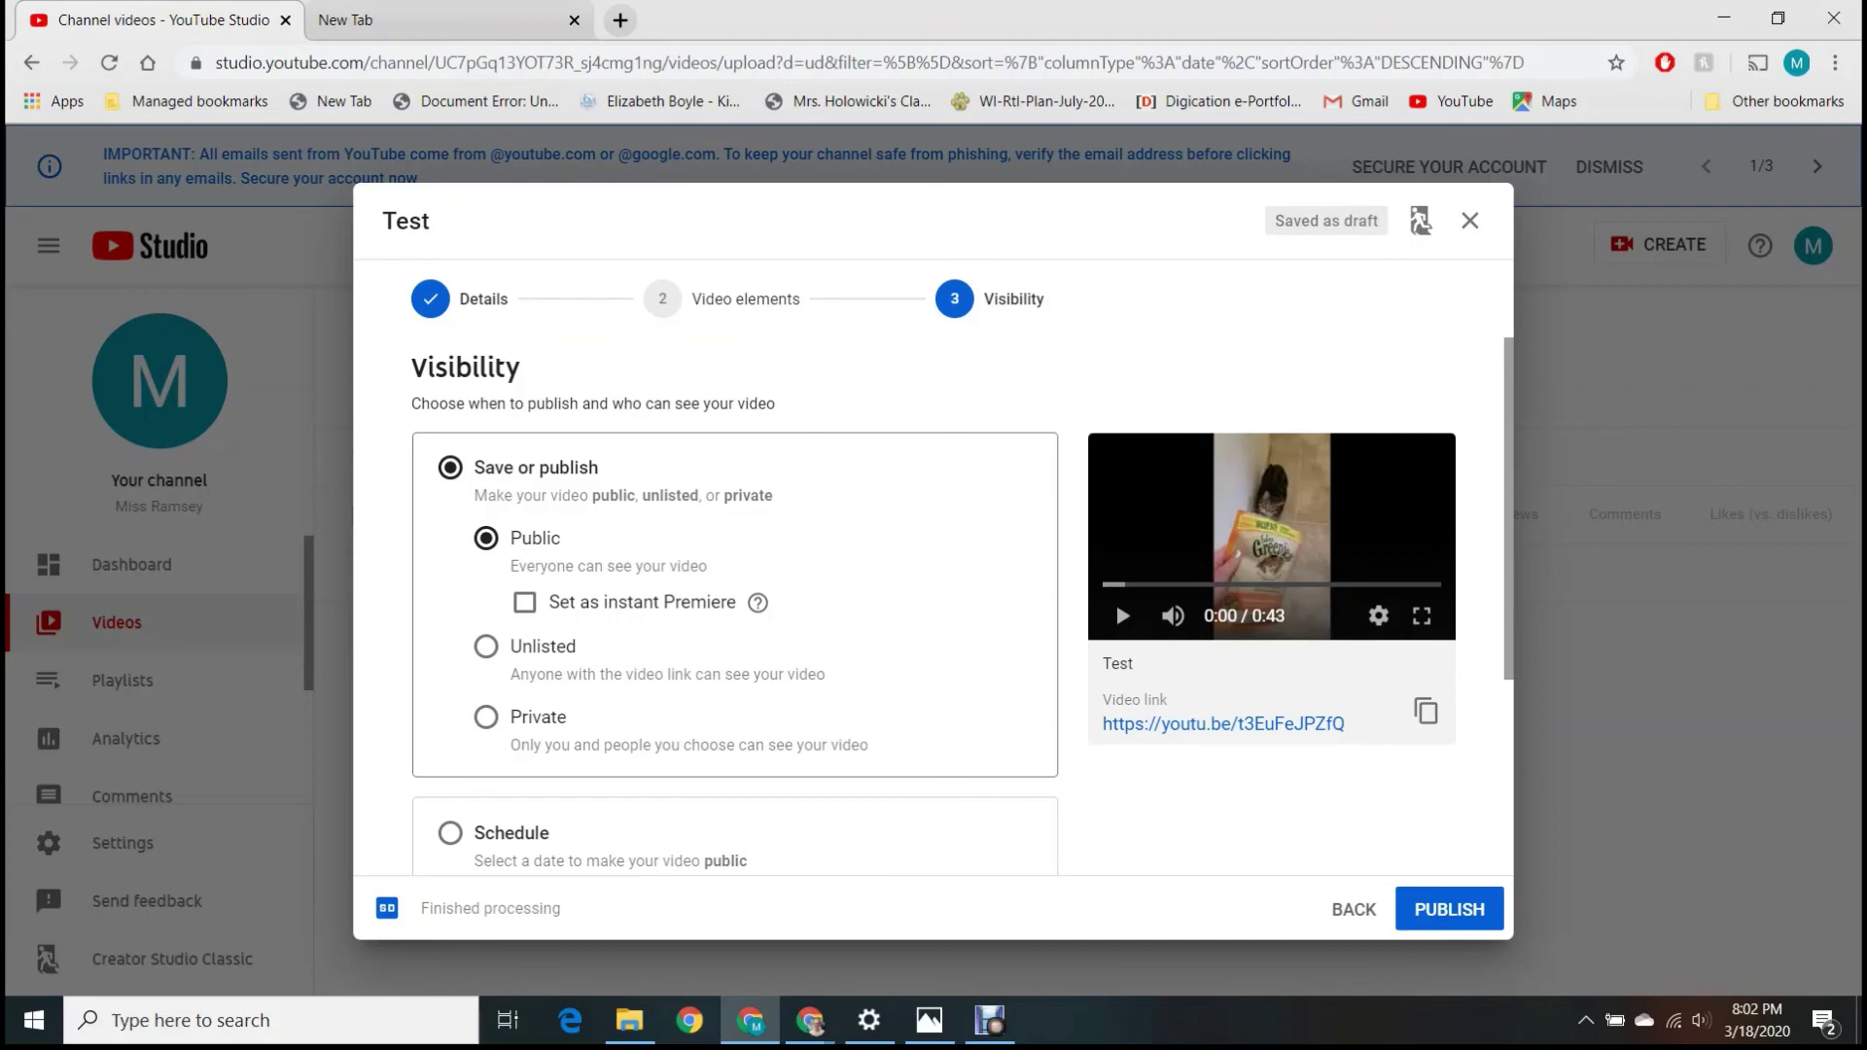
{"action": "scroll", "coordinate": [934, 603], "scroll_direction": "down", "scroll_amount": 3}
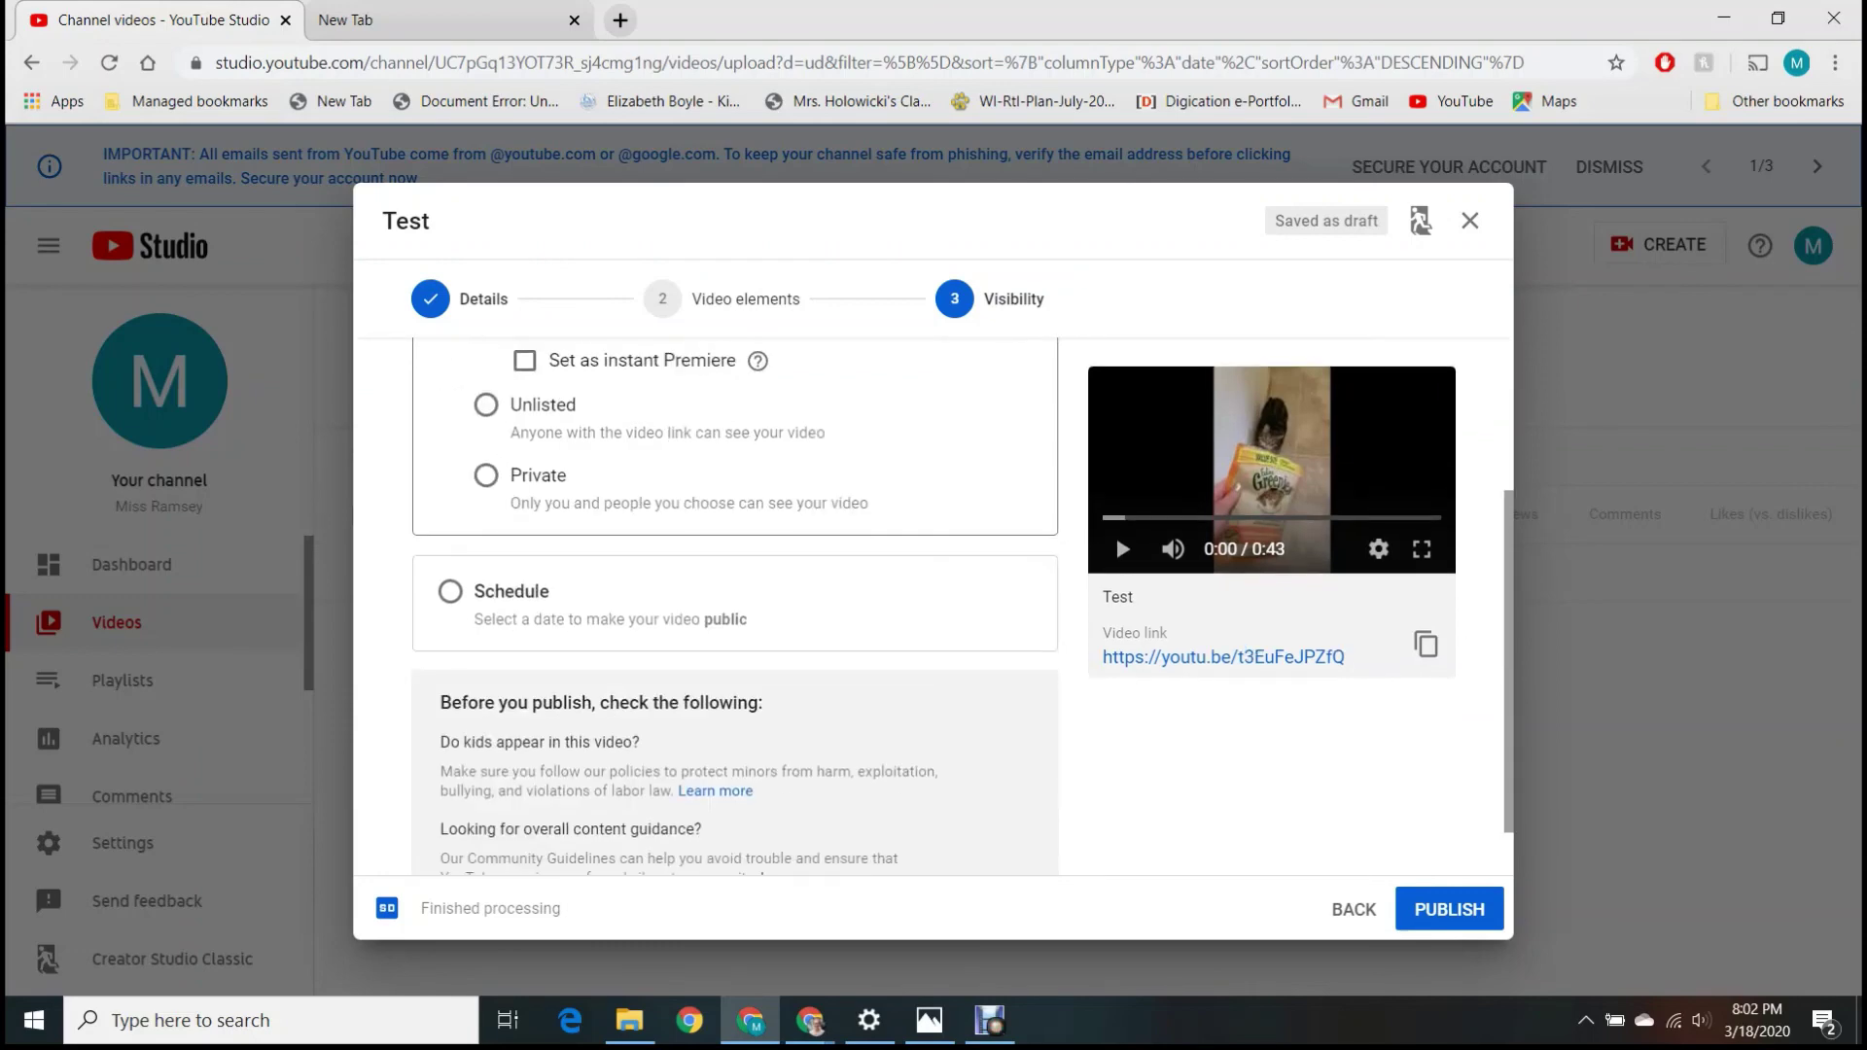
{"action": "scroll", "coordinate": [933, 603], "scroll_direction": "up", "scroll_amount": 3}
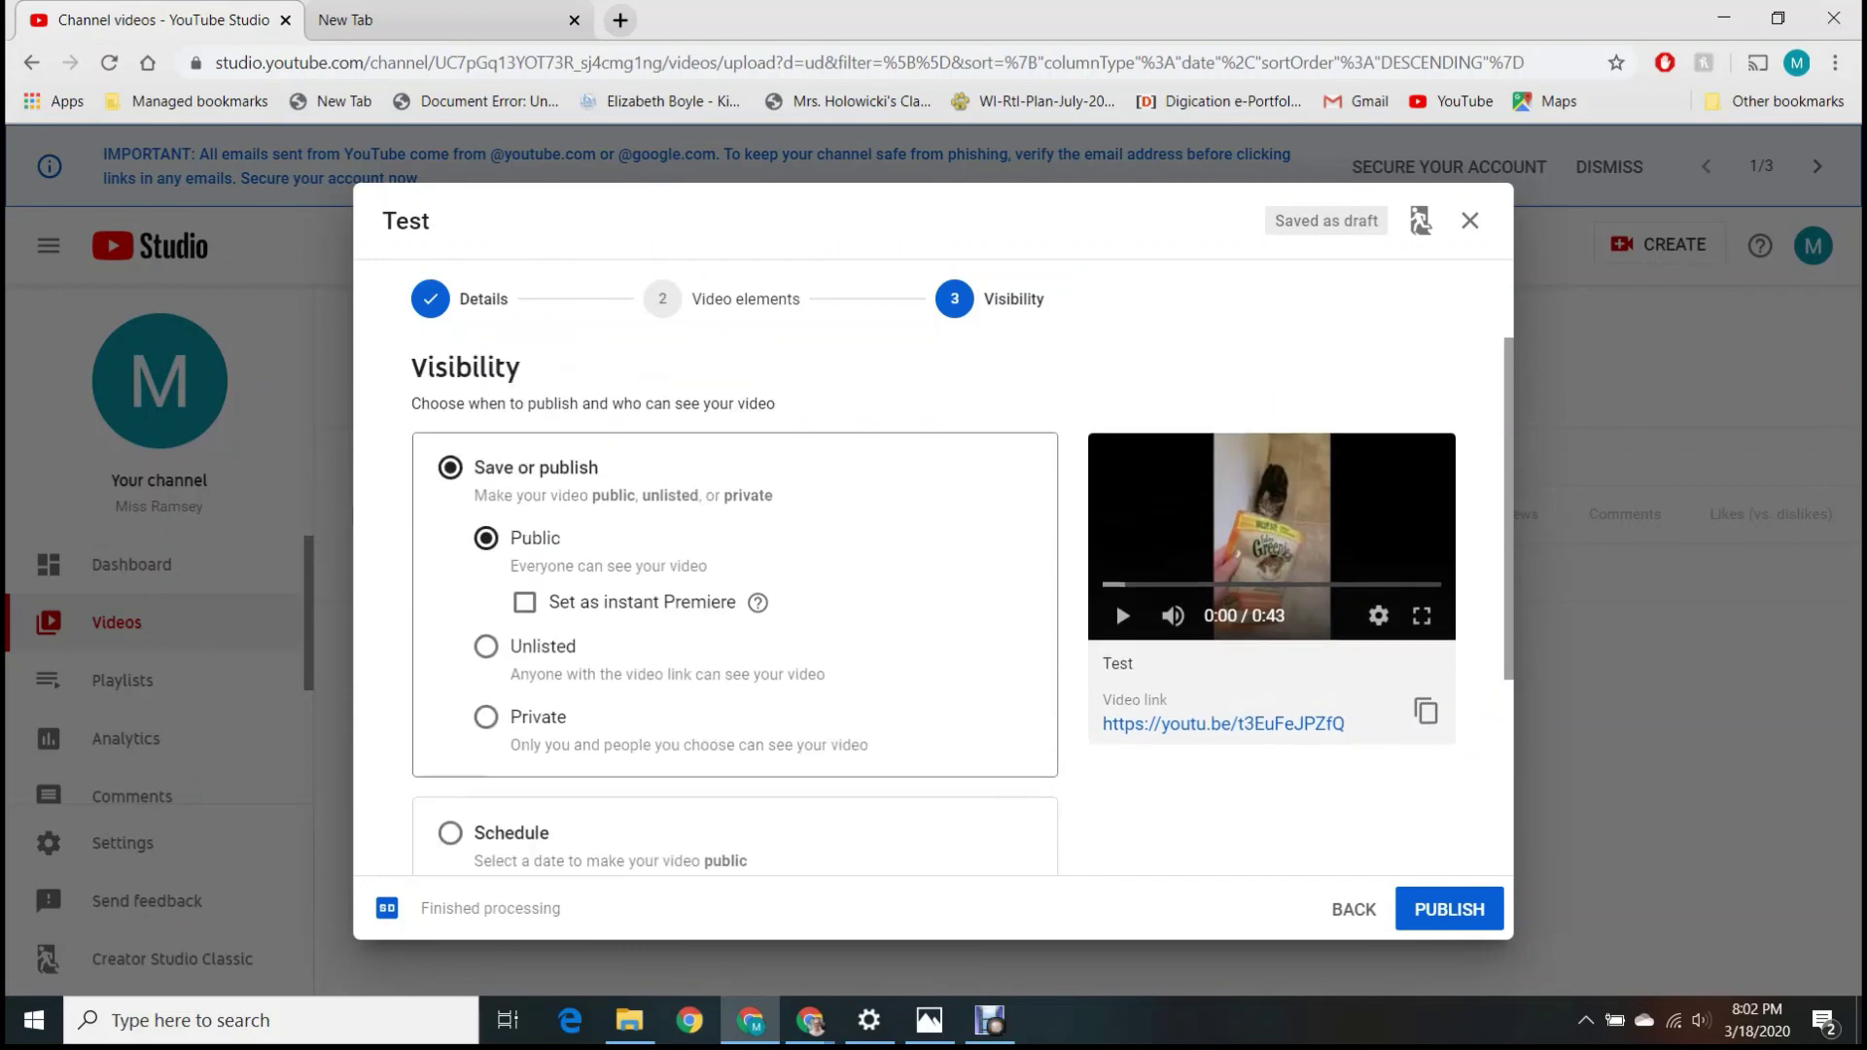
{"action": "left_click", "coordinate": [1449, 909]}
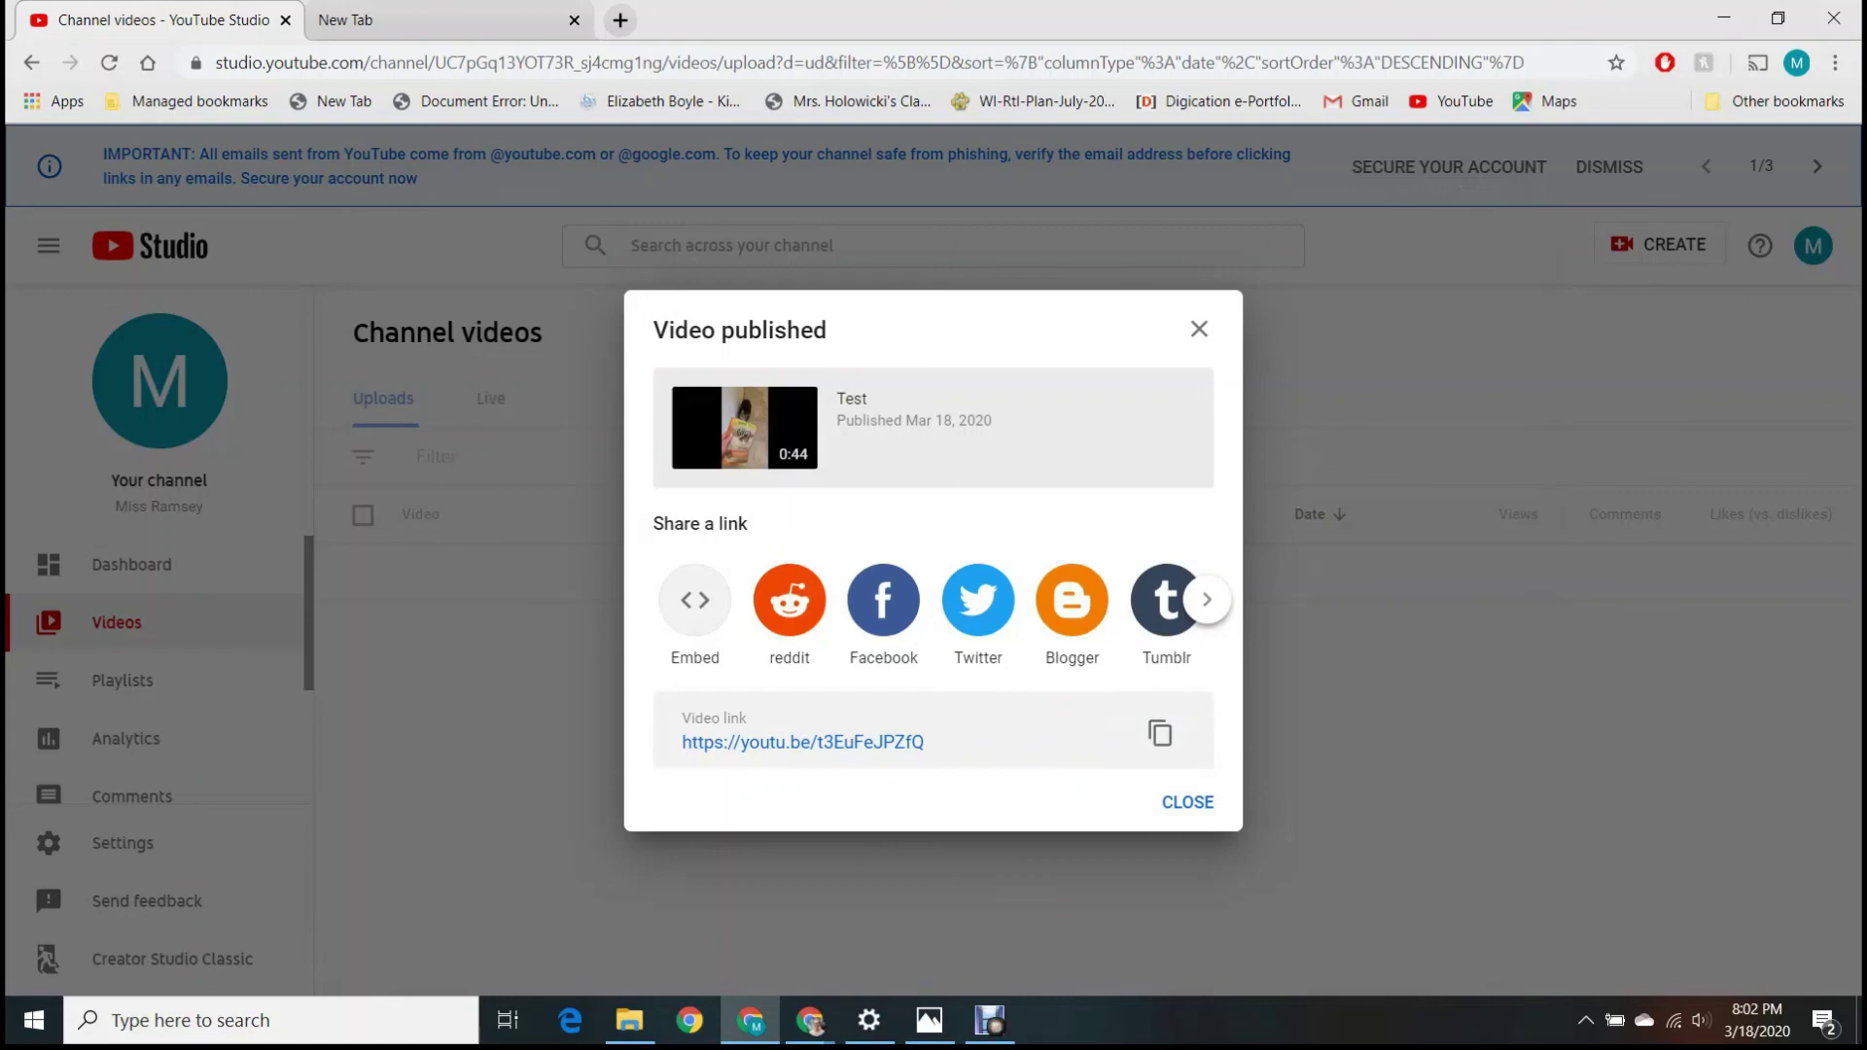
{"action": "left_click", "coordinate": [1181, 803]}
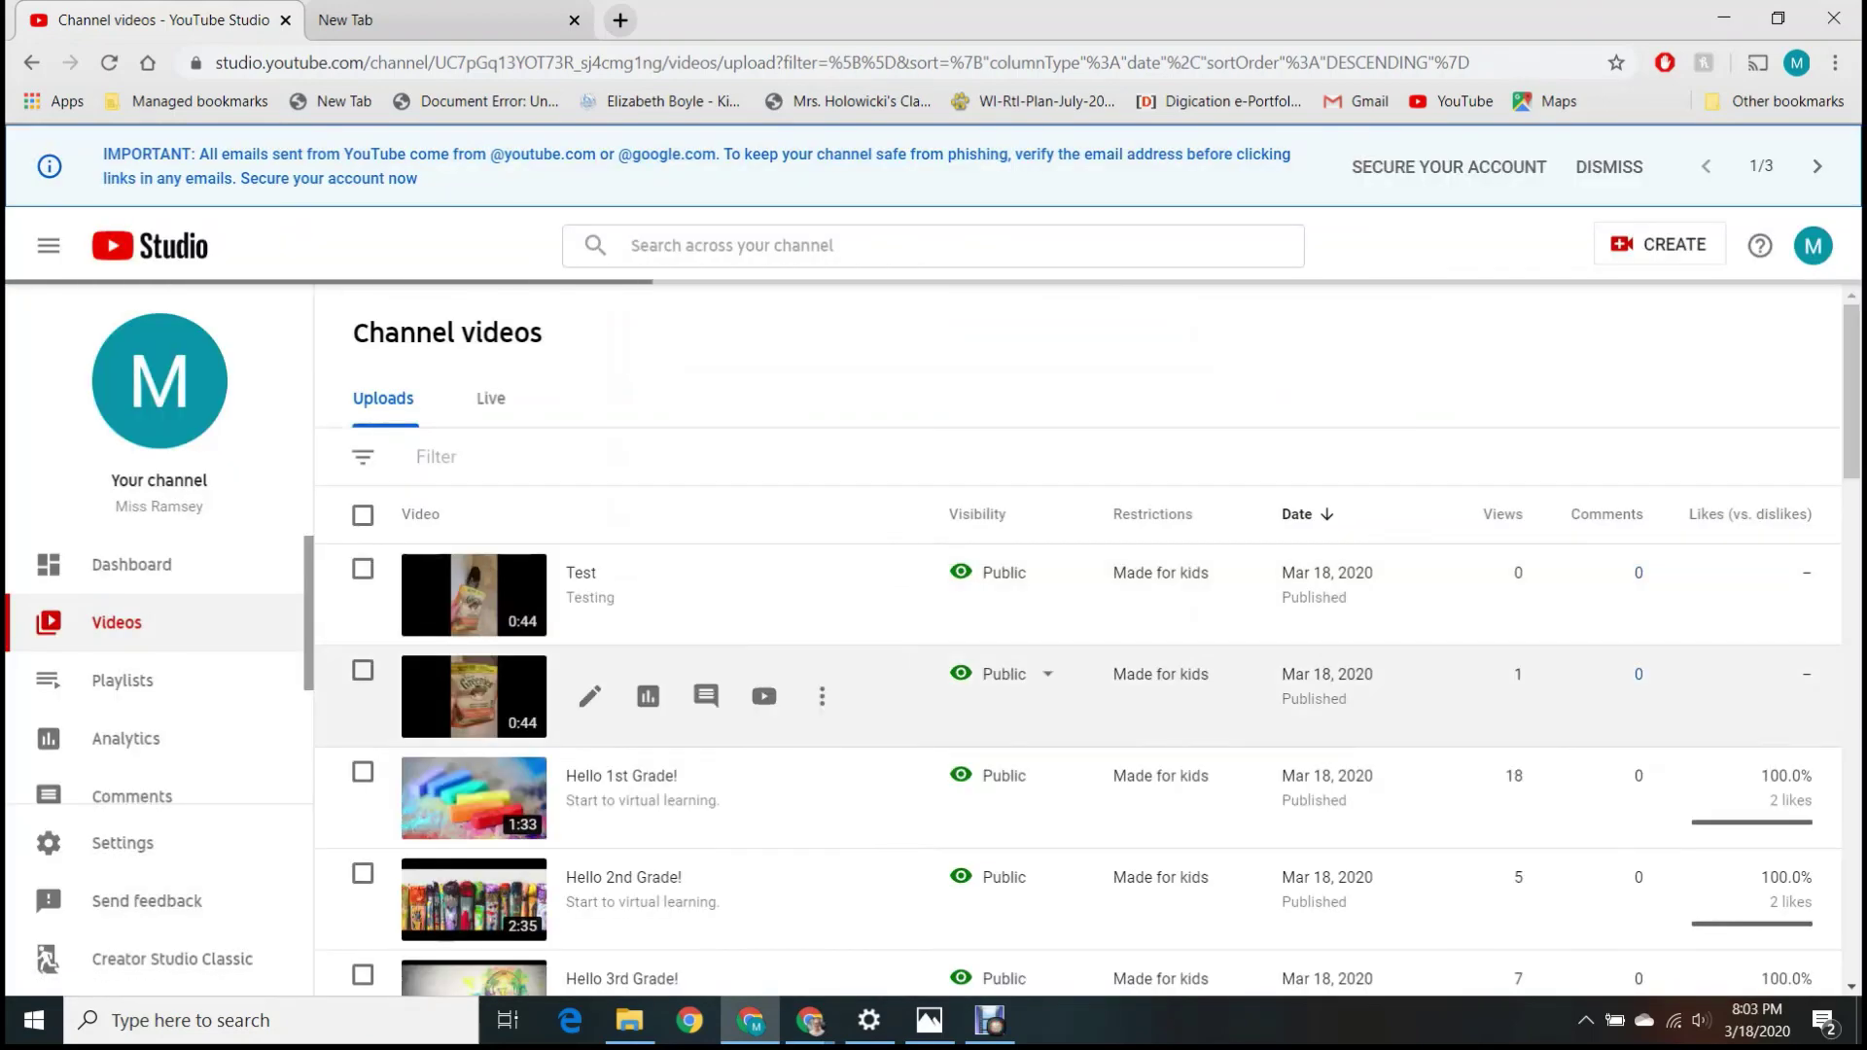
- Look through the uploaded videos in the Studio list and on the channel's public Videos page
{"action": "scroll", "coordinate": [1011, 574], "scroll_direction": "down", "scroll_amount": 5}
{"action": "scroll", "coordinate": [961, 496], "scroll_direction": "down", "scroll_amount": 15}
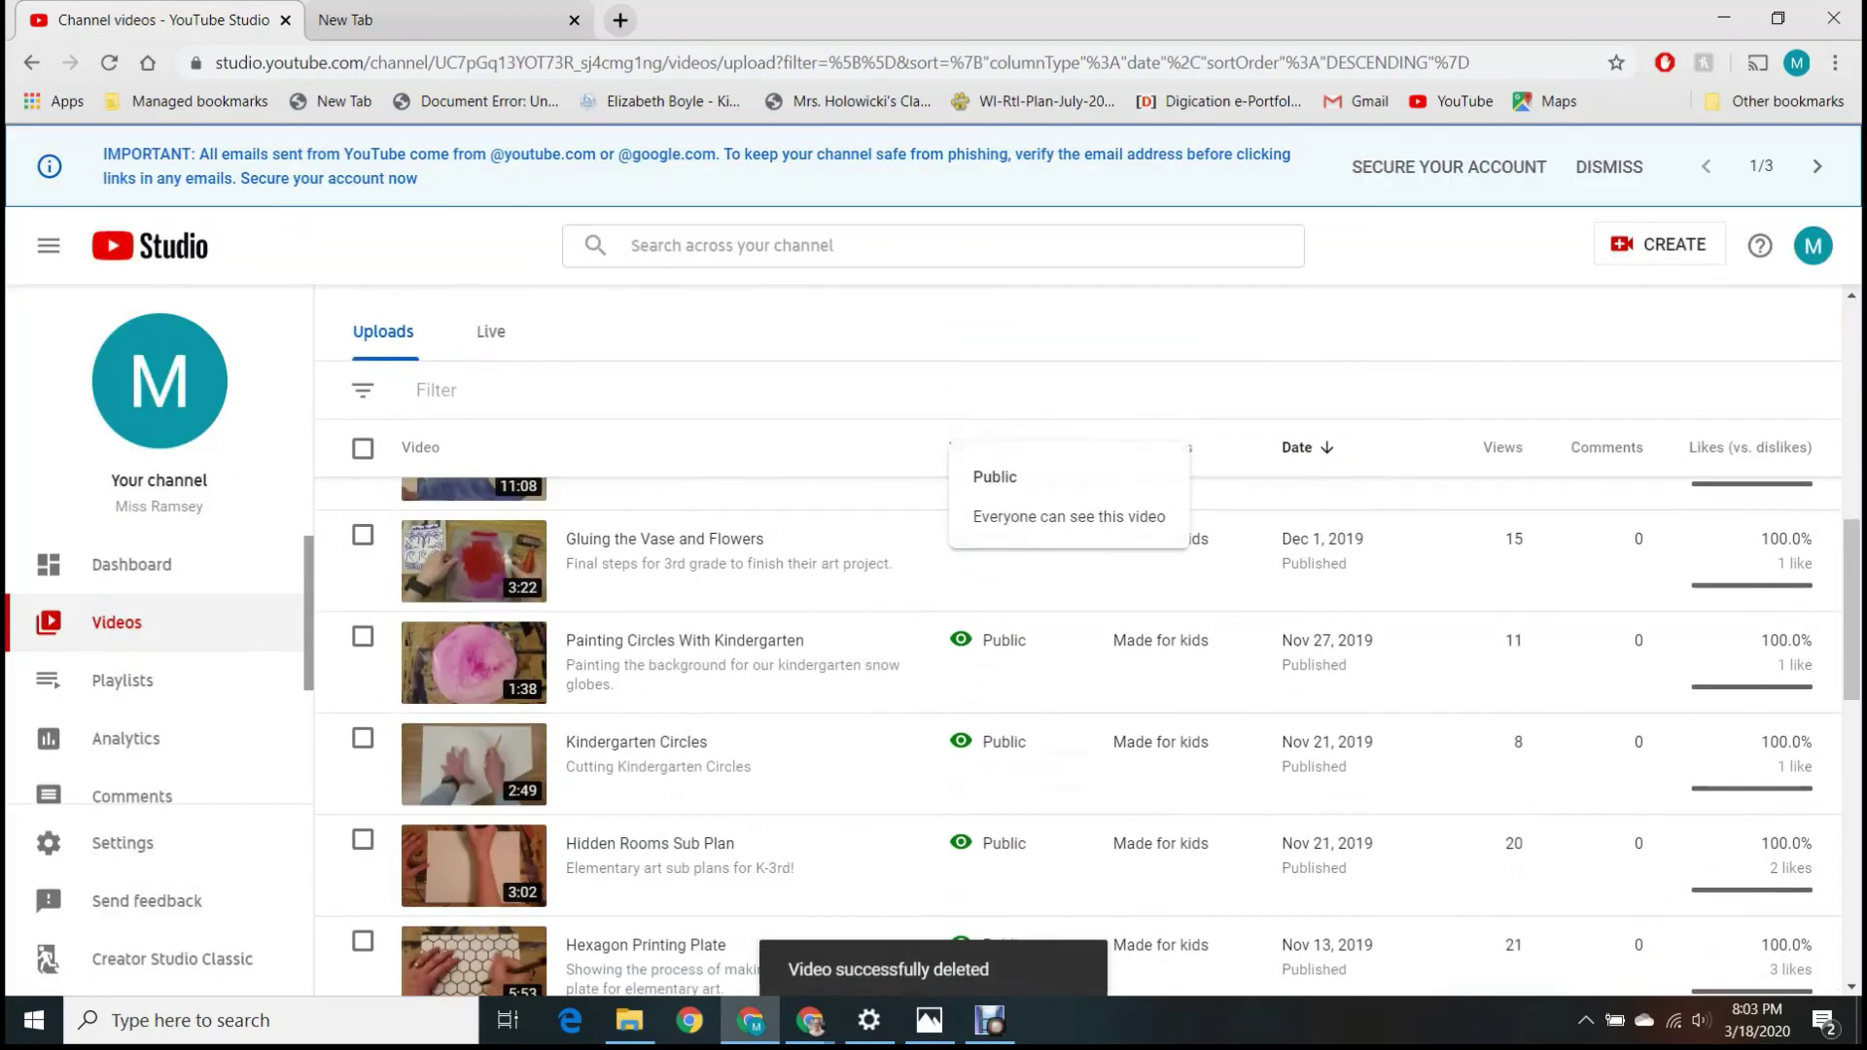
{"action": "scroll", "coordinate": [960, 496], "scroll_direction": "up", "scroll_amount": 20}
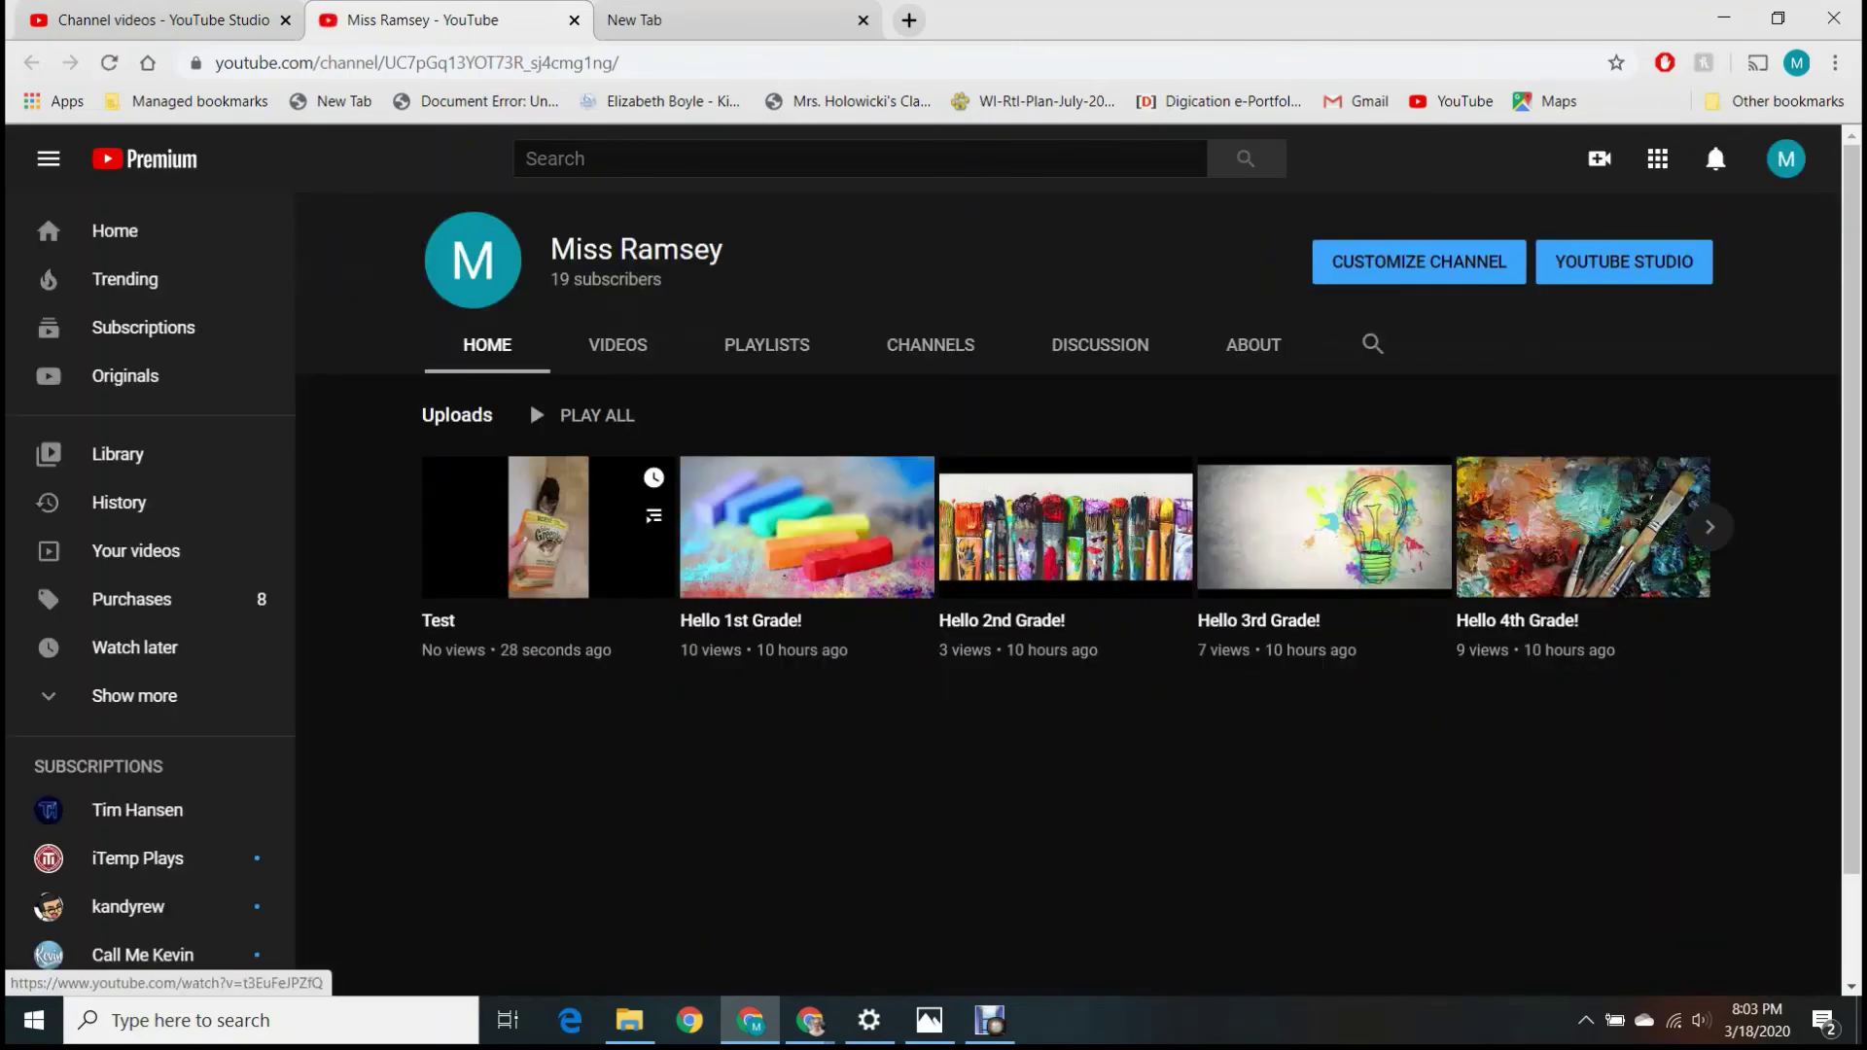
{"action": "left_click", "coordinate": [617, 345]}
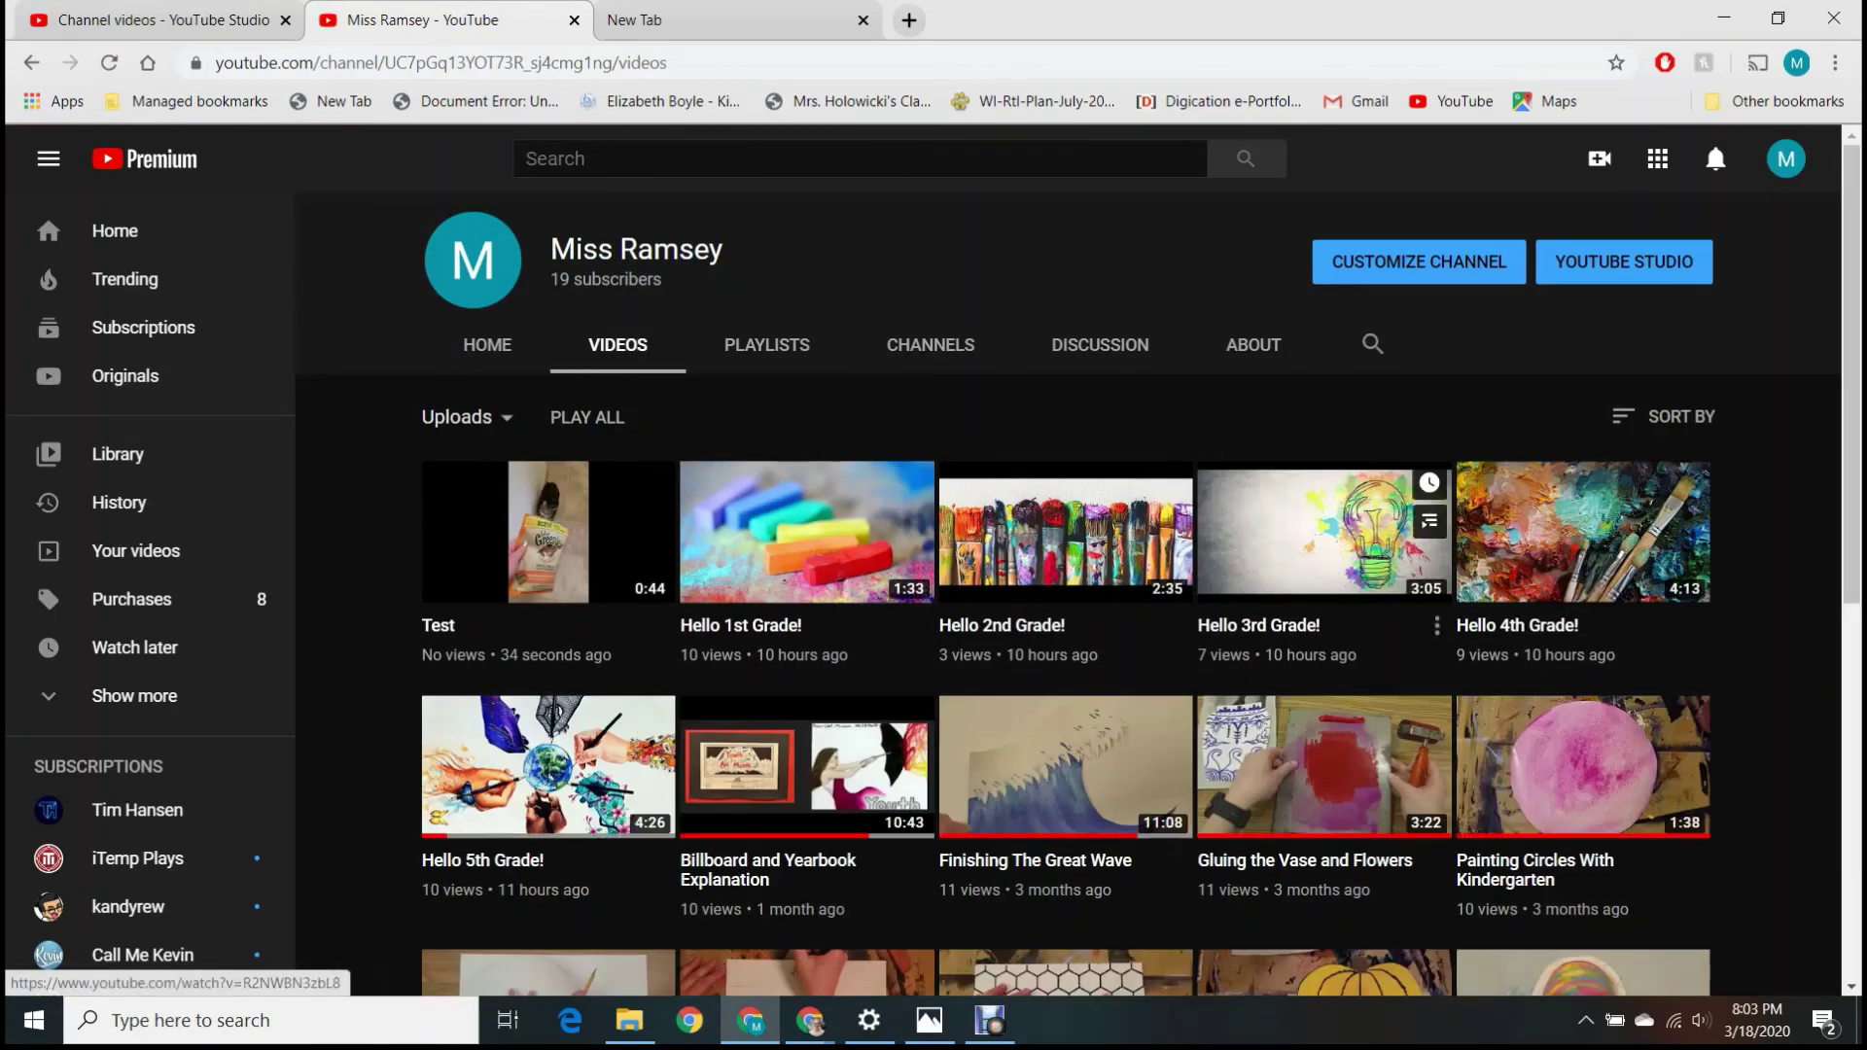
{"action": "scroll", "coordinate": [807, 778], "scroll_direction": "down", "scroll_amount": 10}
{"action": "scroll", "coordinate": [807, 778], "scroll_direction": "up", "scroll_amount": 10}
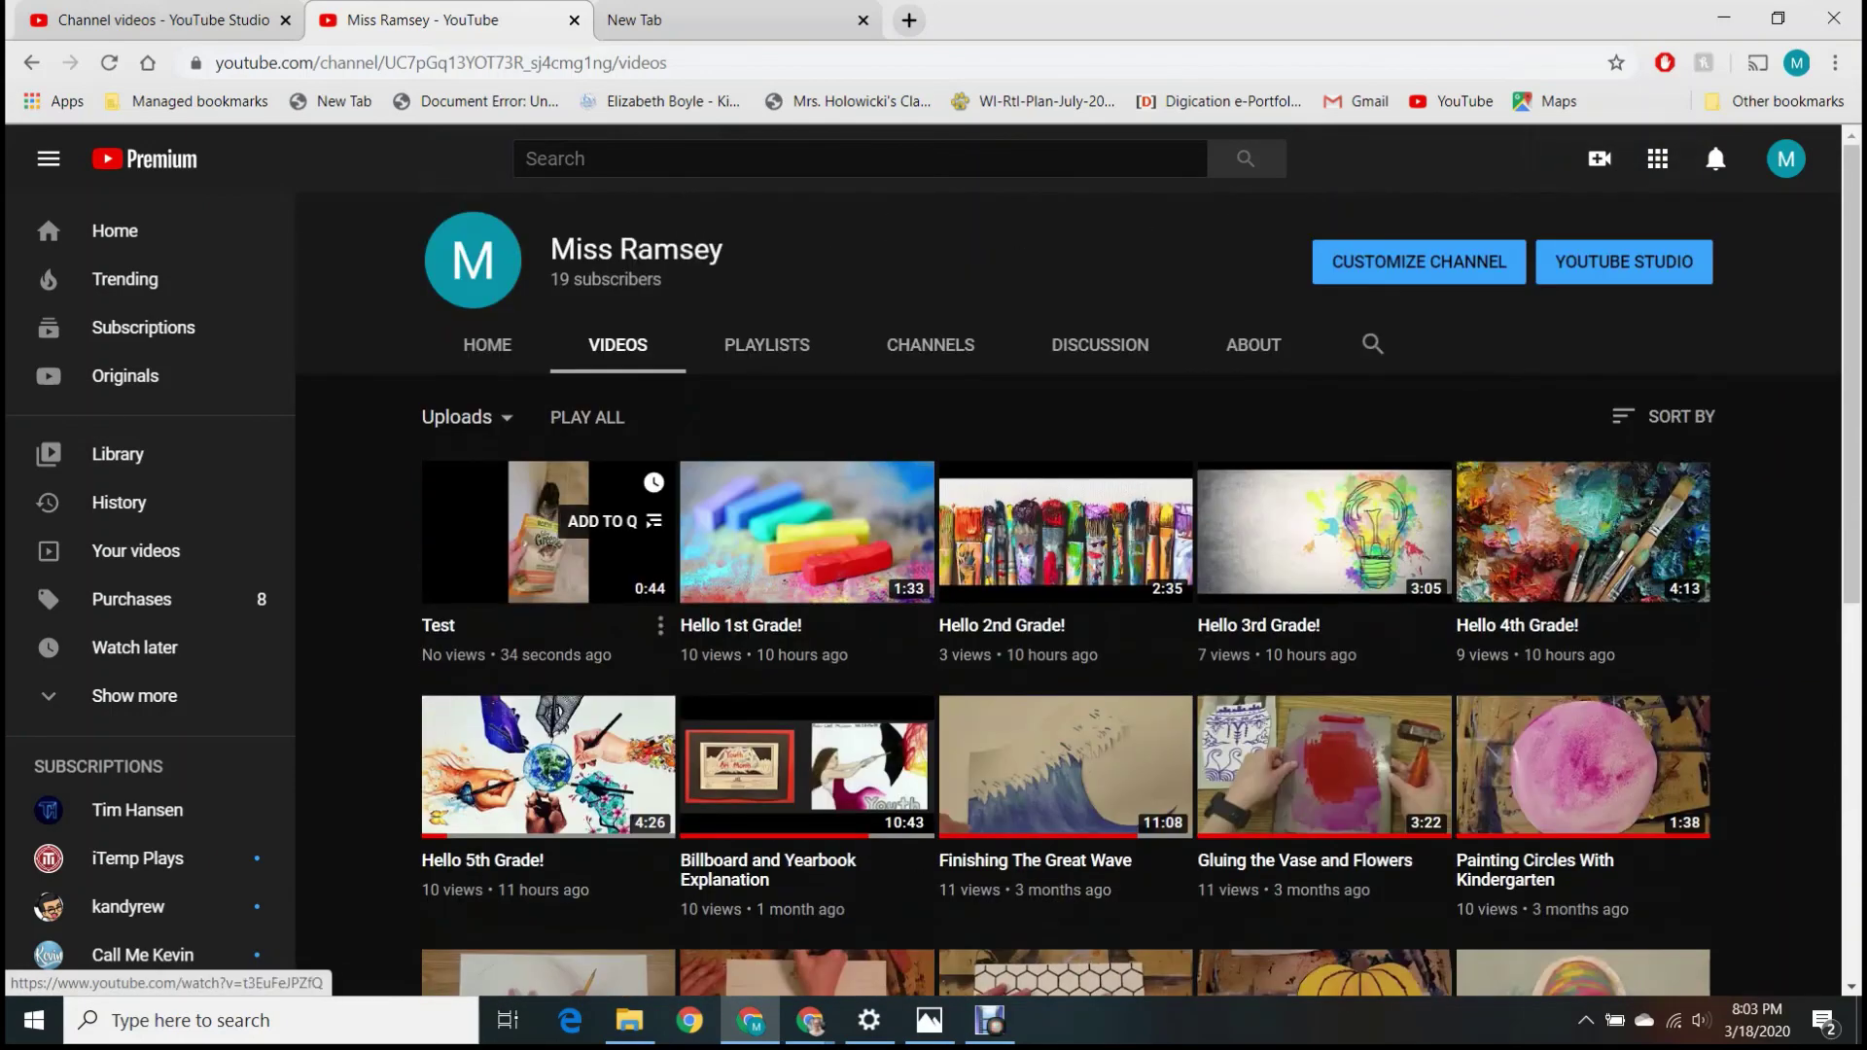